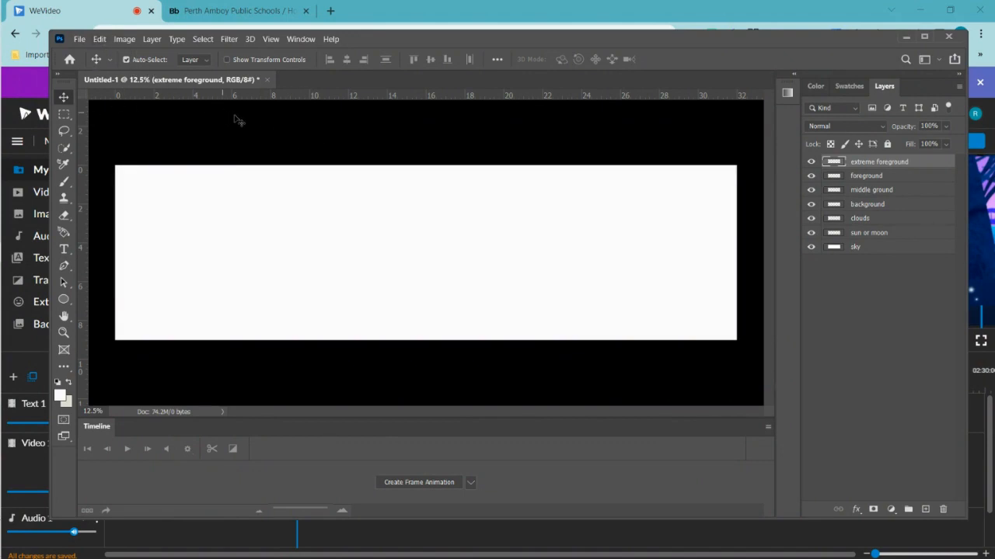
- Check the document's width, height and resolution in the Image Size settings
click(122, 41)
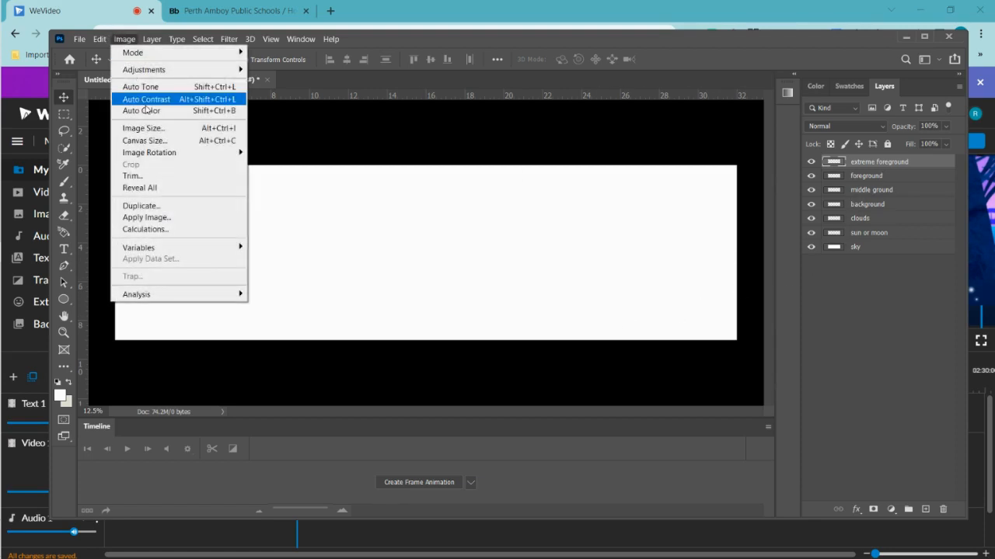
click(159, 129)
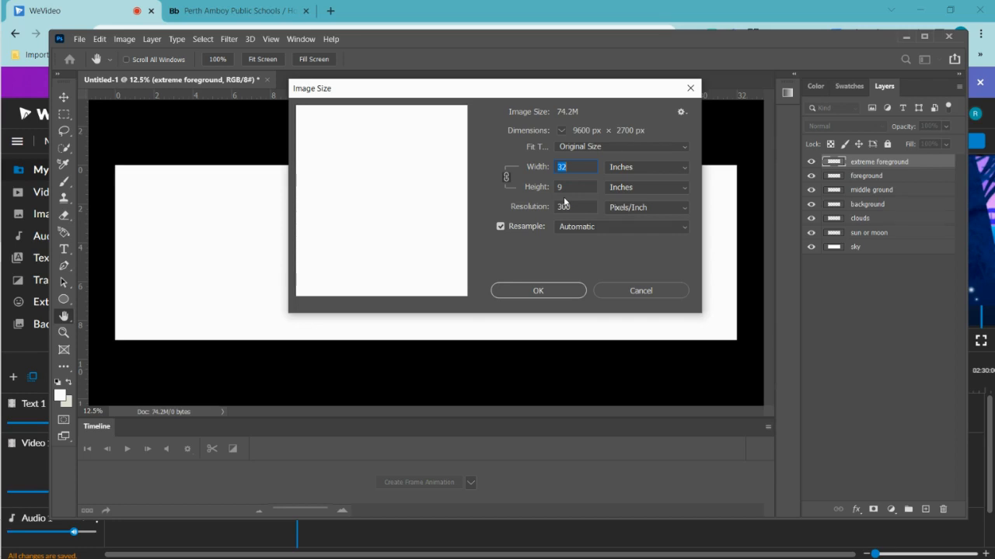
click(550, 290)
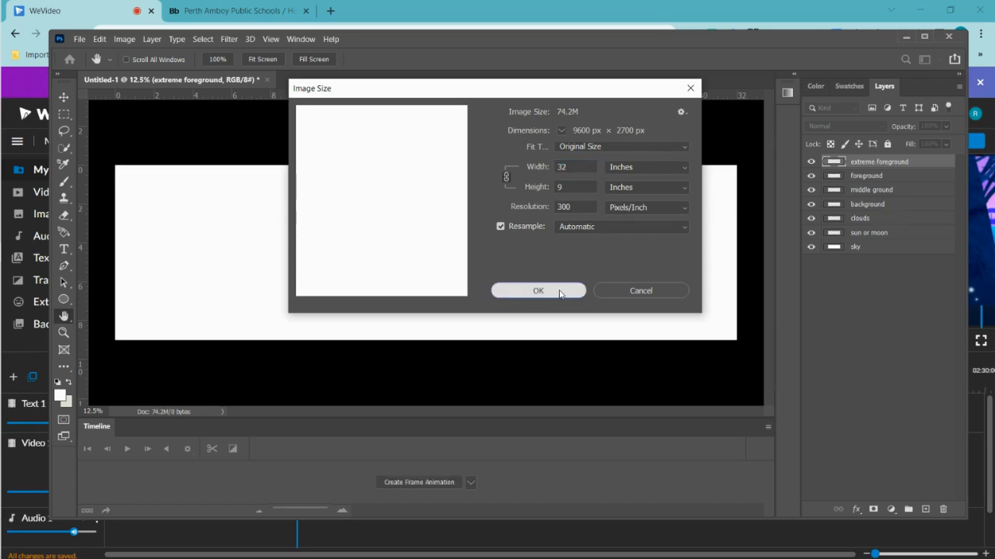
click(688, 91)
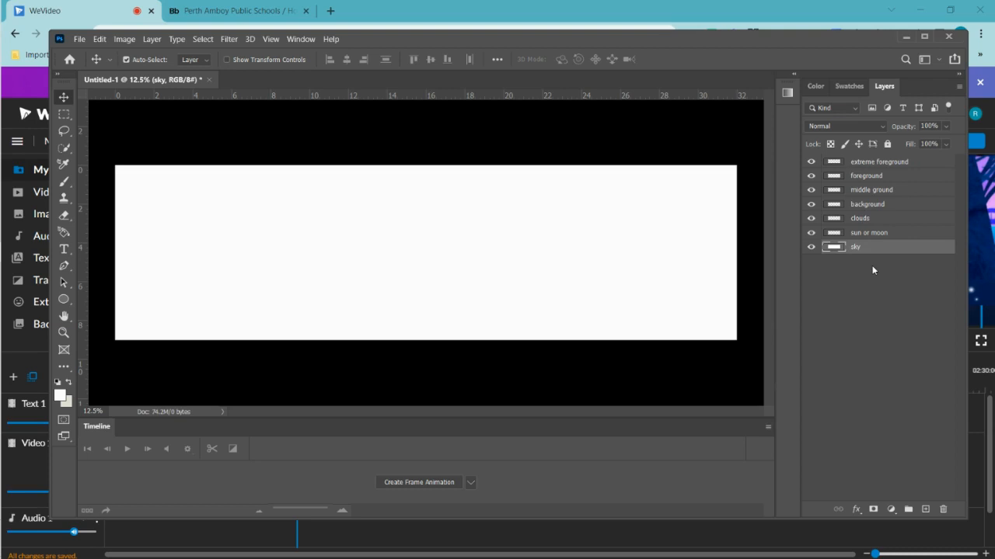
- Set the foreground color to an orange with a hue of 20°
click(63, 397)
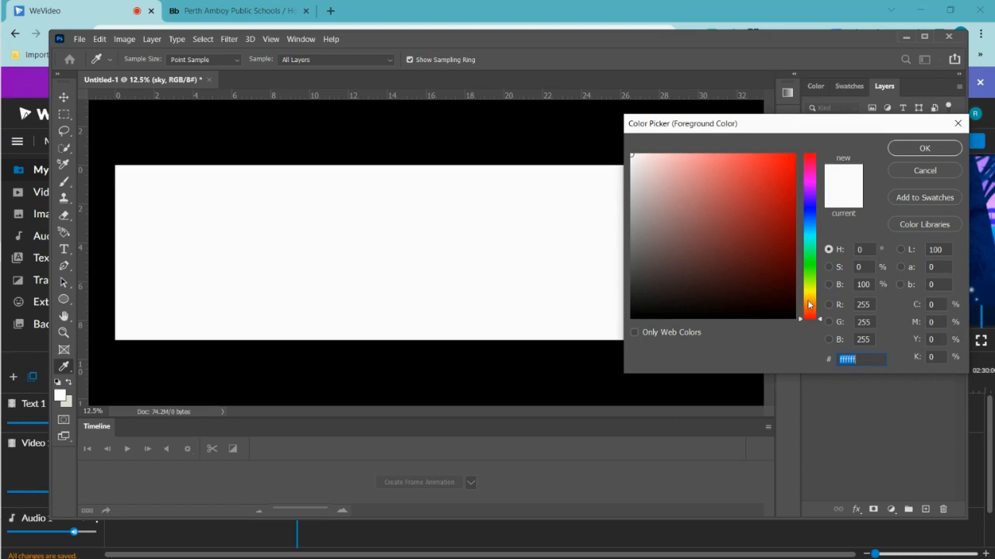
click(811, 310)
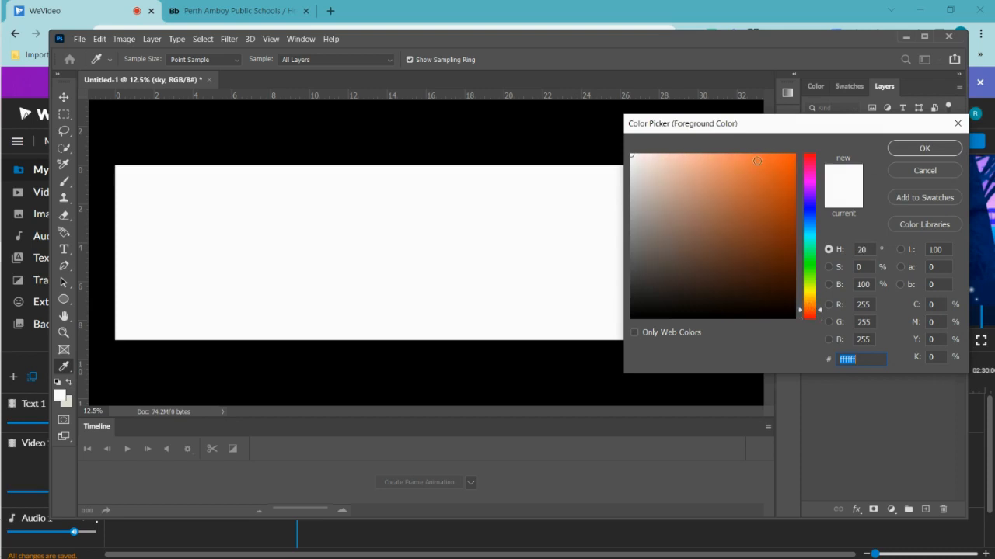
click(754, 163)
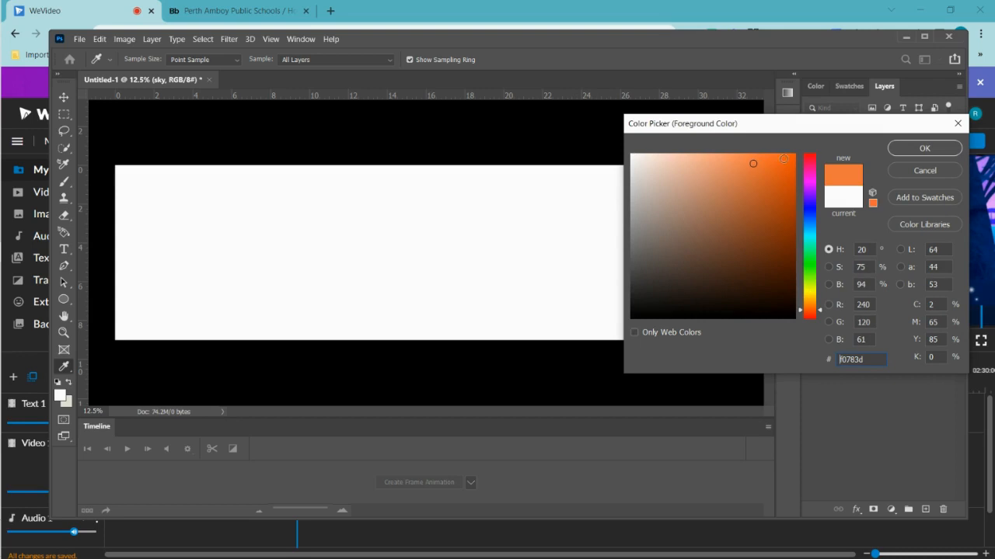
click(894, 150)
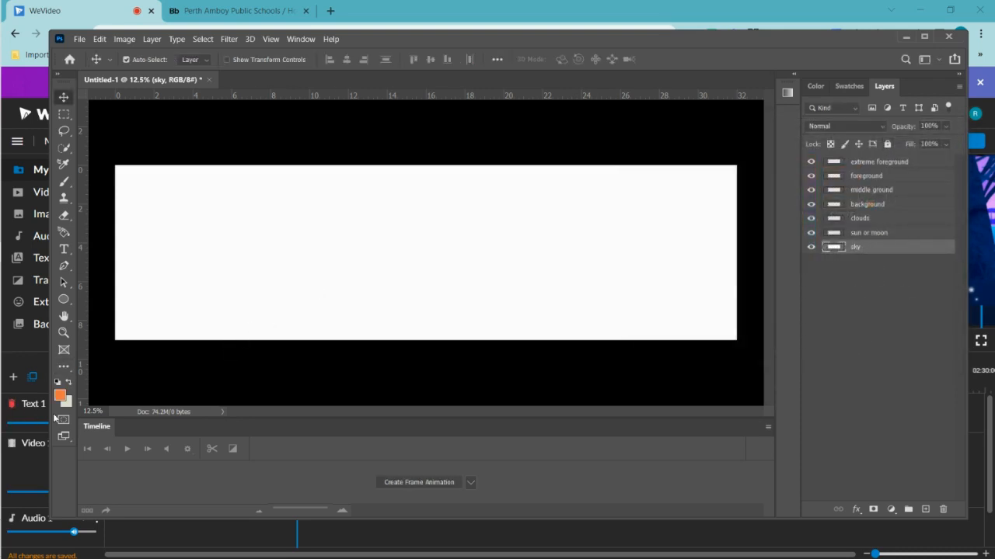
- Set the background color to yellow-green #d4f80c and swap the foreground and background colors
click(68, 402)
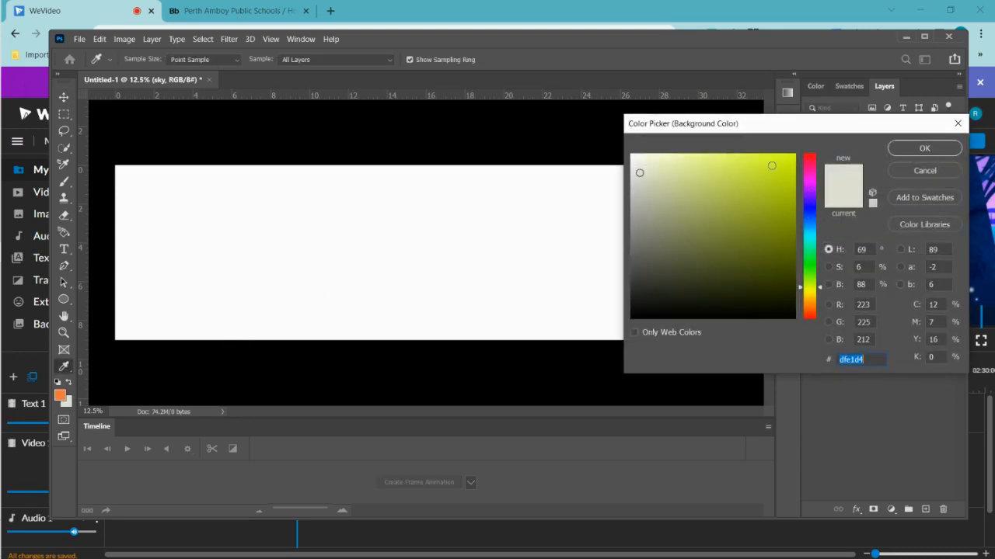
click(787, 158)
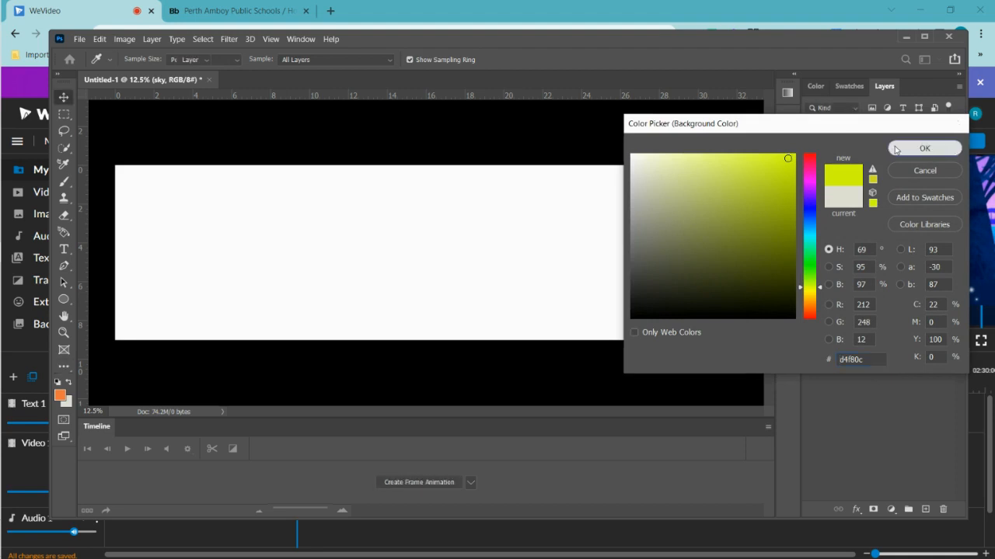
click(893, 148)
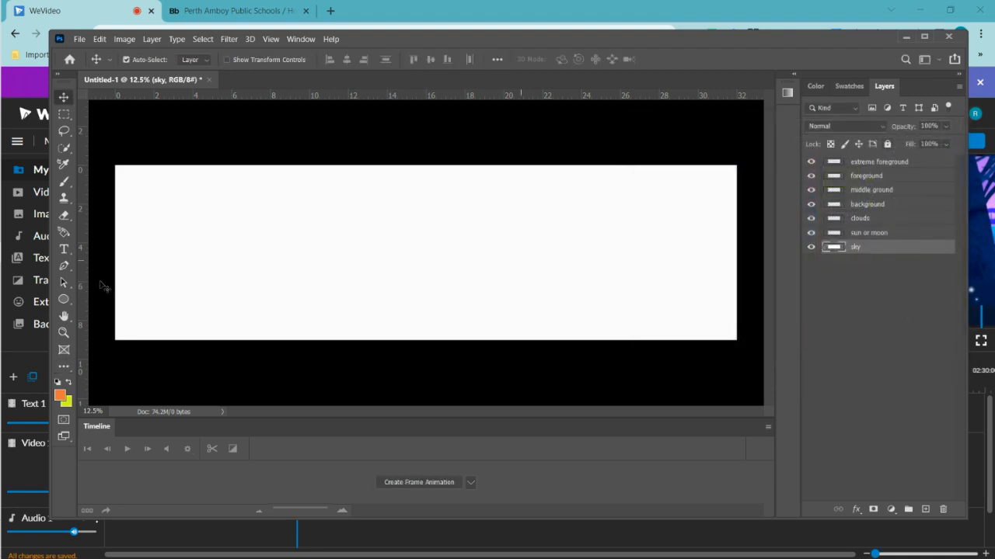
click(69, 383)
- Fill the sky layer with a linear yellow-green-to-orange gradient, and replace it with a radial one spreading from the canvas's bottom center
click(61, 368)
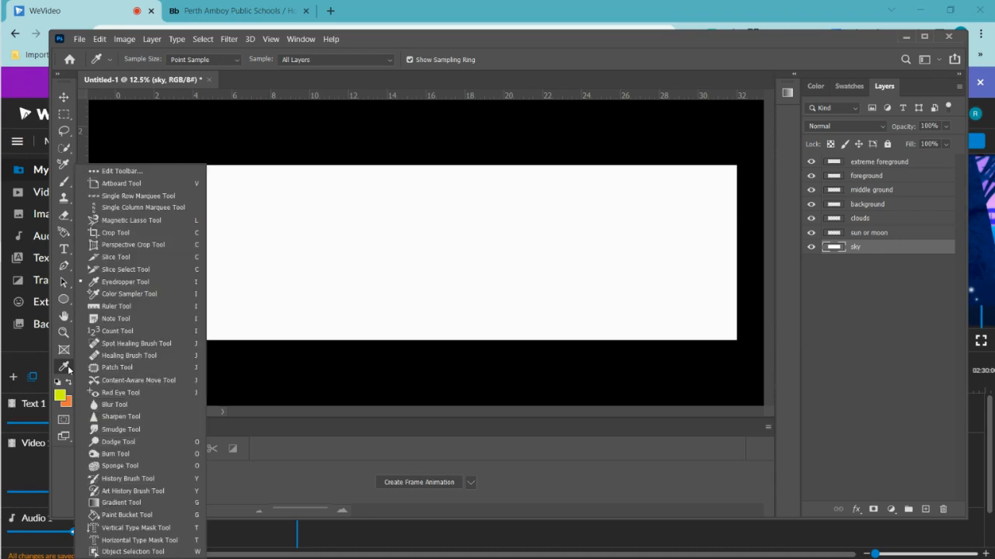
click(132, 501)
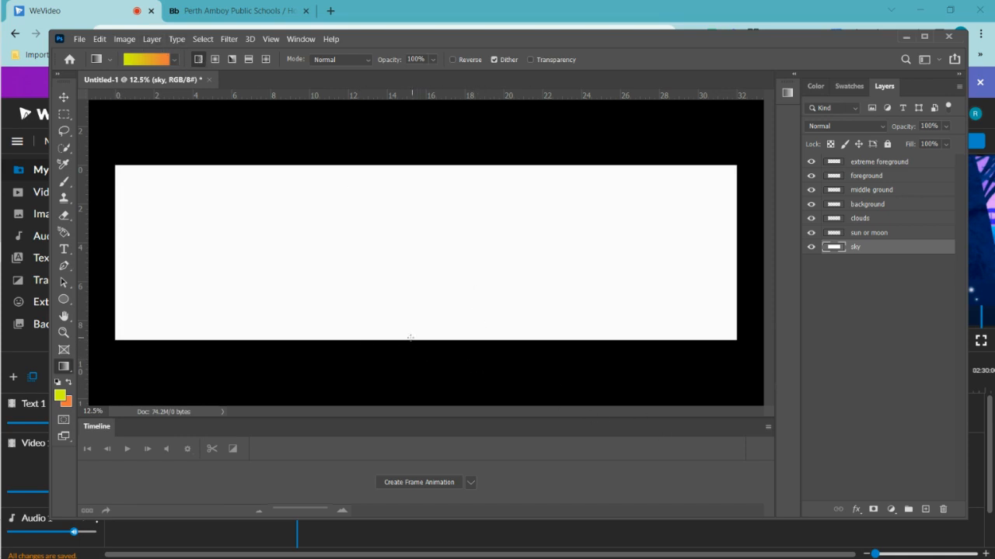
drag(408, 339, 404, 162)
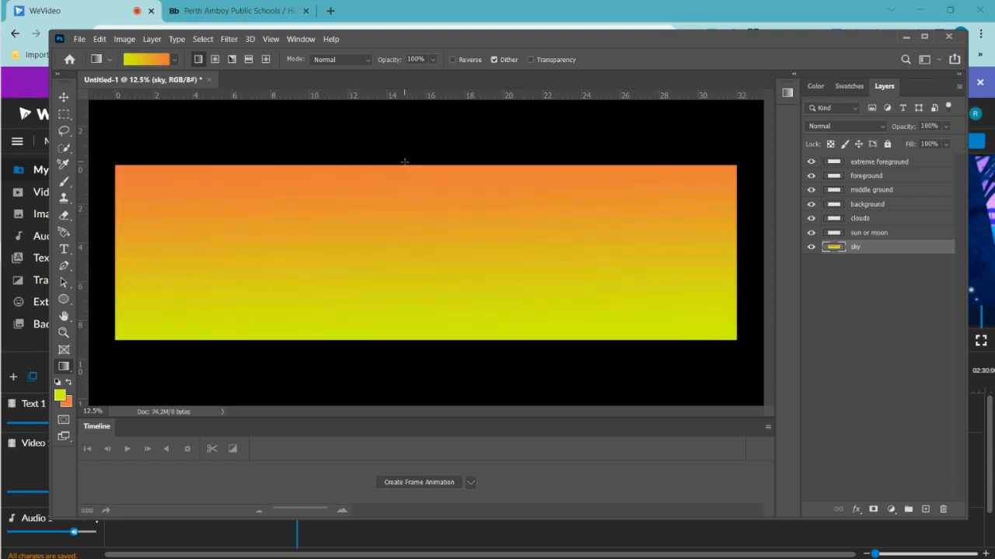
click(216, 60)
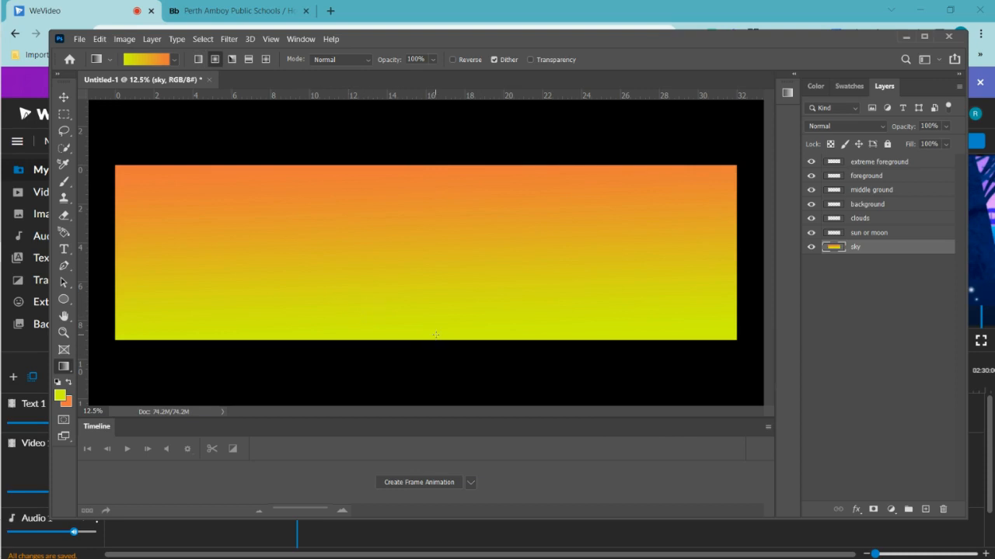
drag(433, 340, 436, 149)
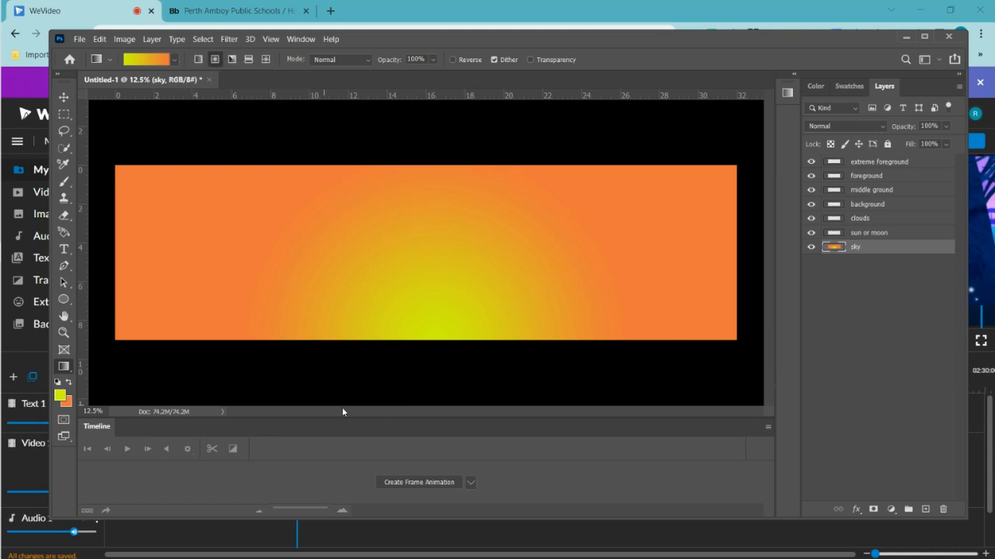
- Activate the Ellipse tool with the sun or moon layer selected
click(865, 235)
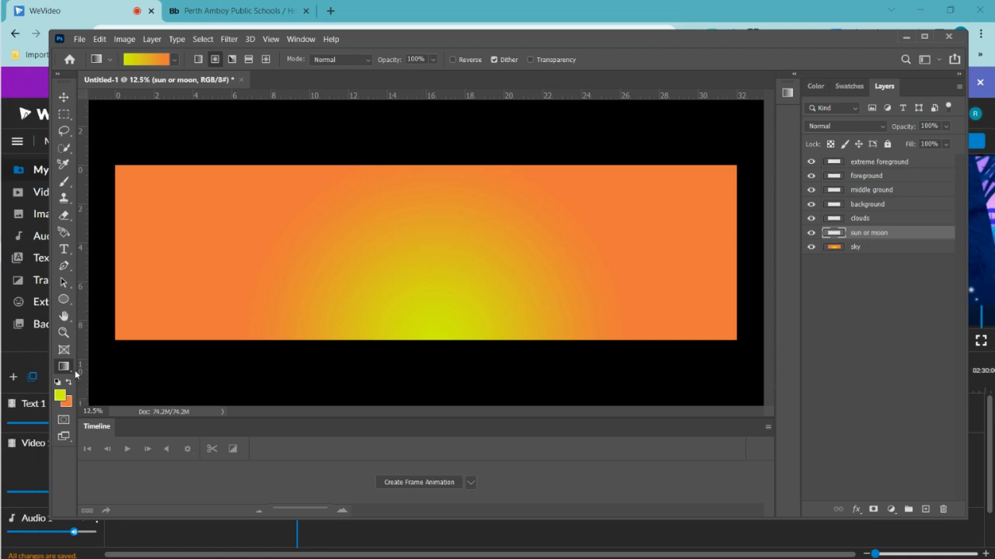
click(63, 300)
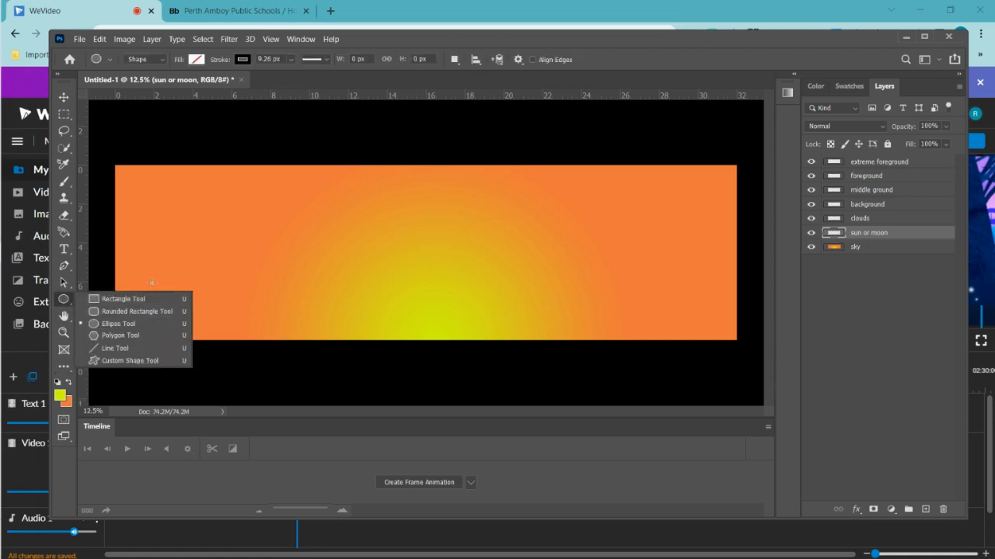
click(126, 322)
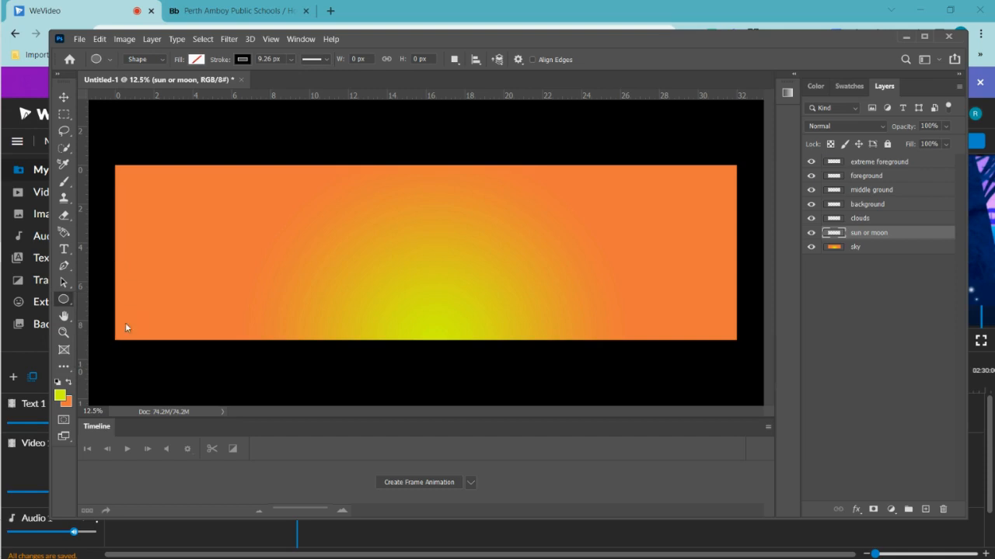
right_click(66, 301)
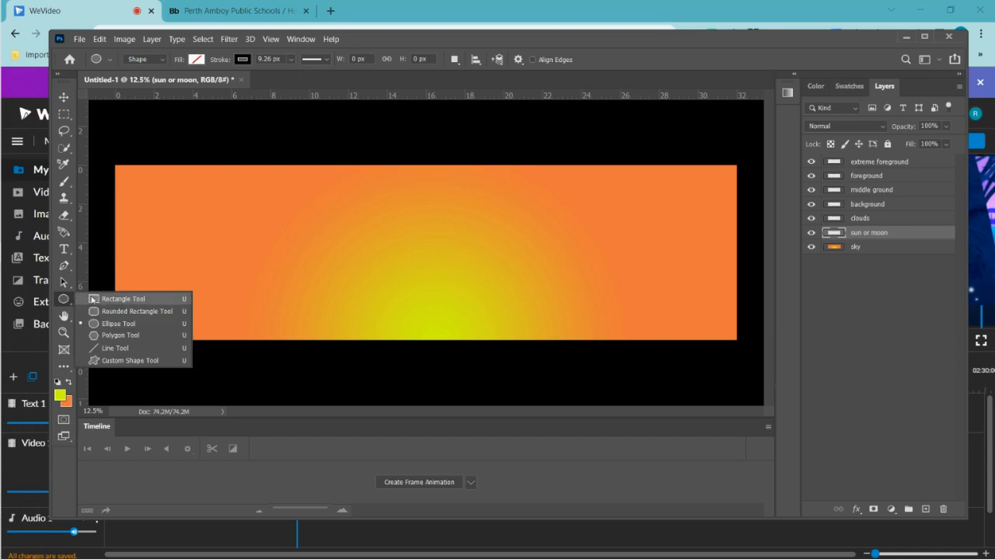
click(97, 299)
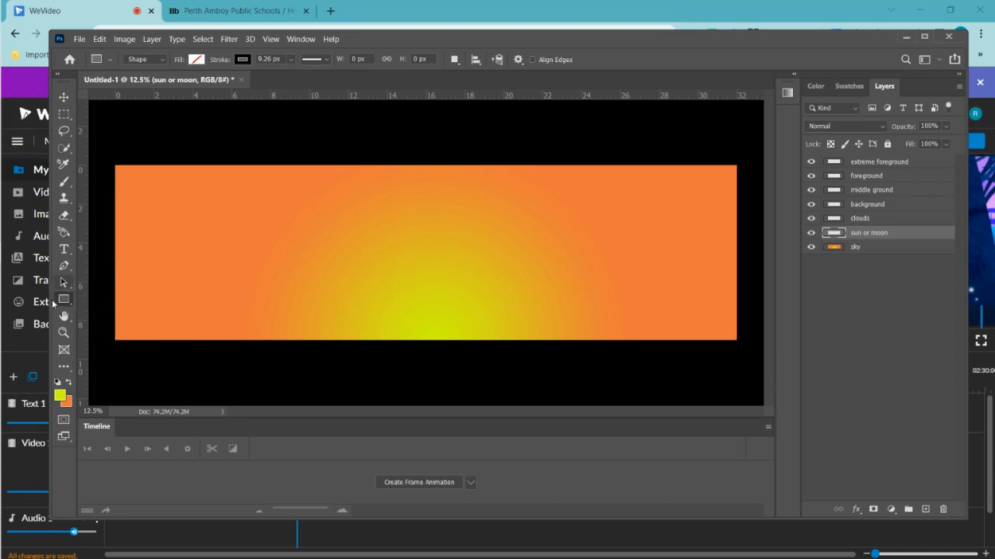
right_click(69, 302)
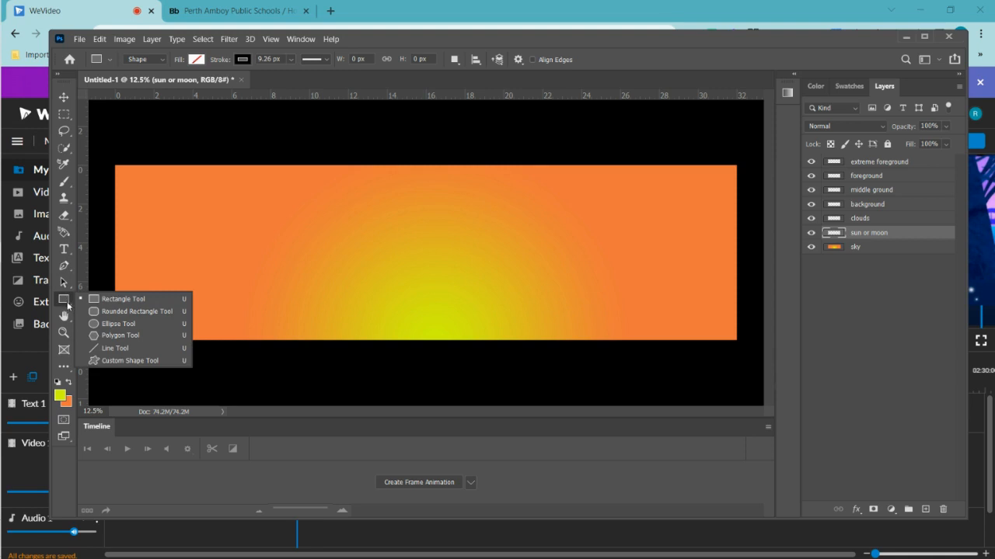
click(100, 324)
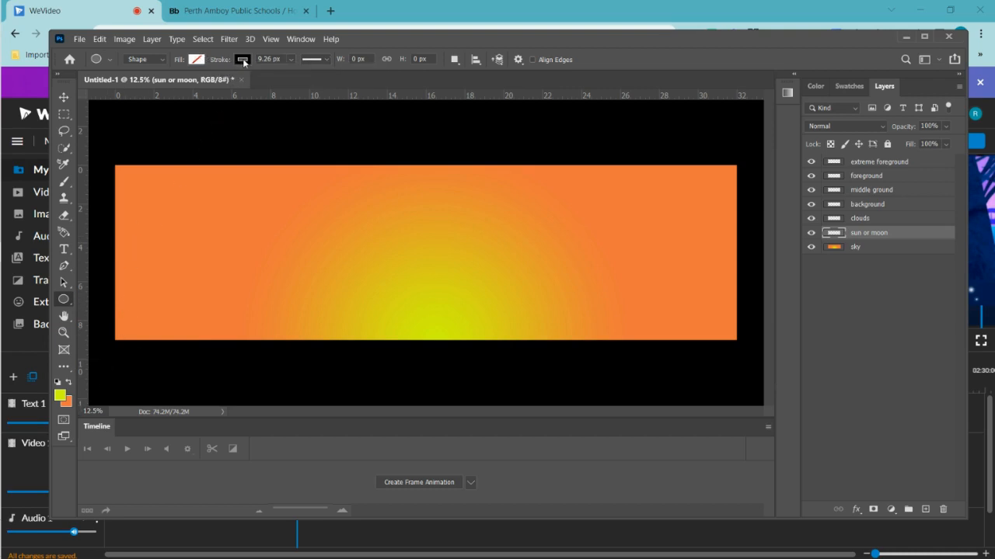
- Set the ellipse's fill to black and its stroke to none
click(196, 60)
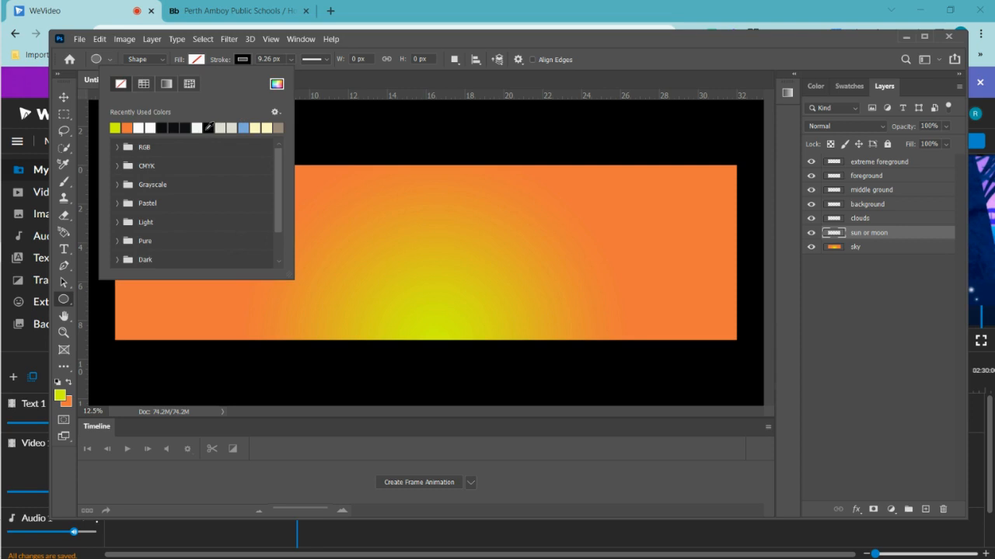
click(208, 127)
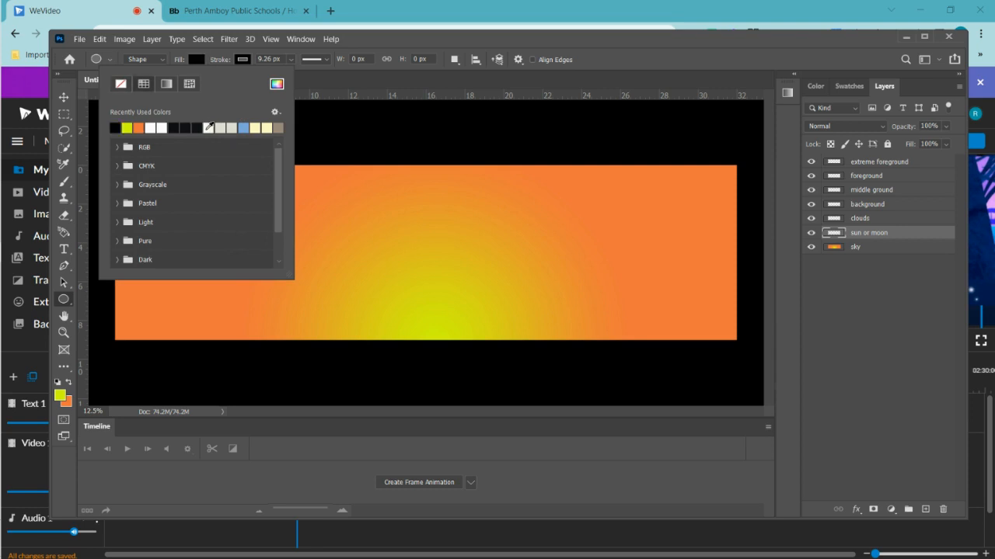
click(246, 60)
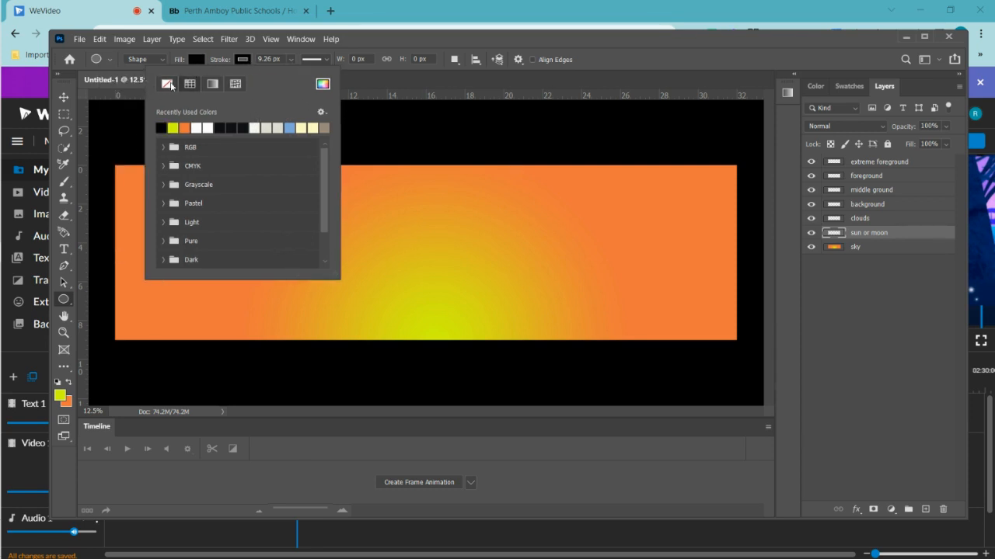
click(168, 84)
drag(369, 125, 355, 129)
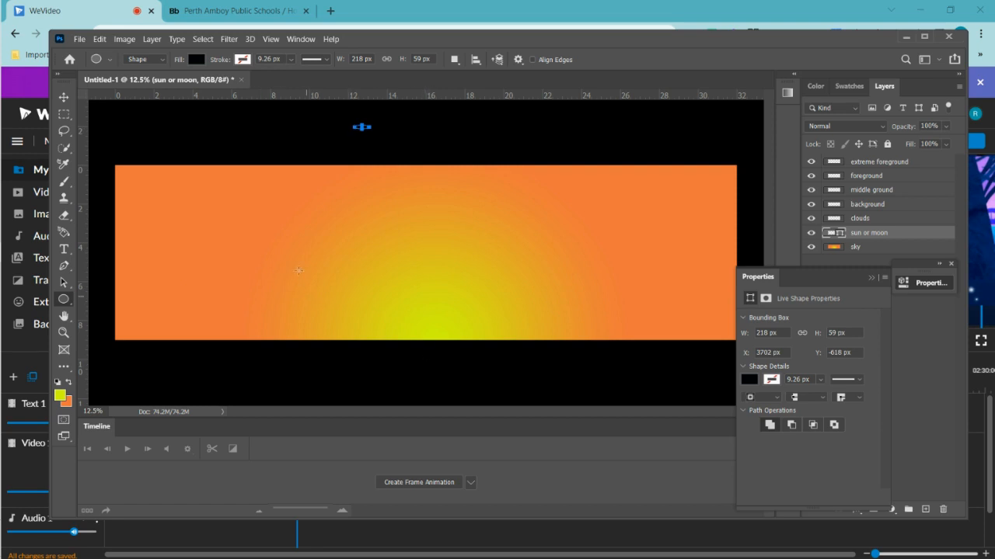
- Draw a perfect circle about 959 px across on the sun or moon layer, in the left half of the sky
key(shift)
drag(259, 218, 343, 270)
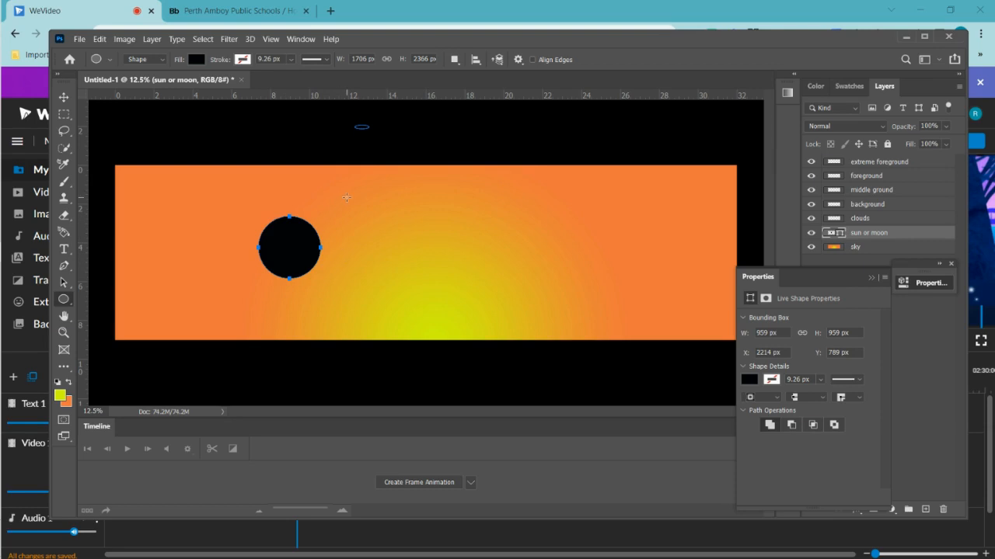
click(871, 278)
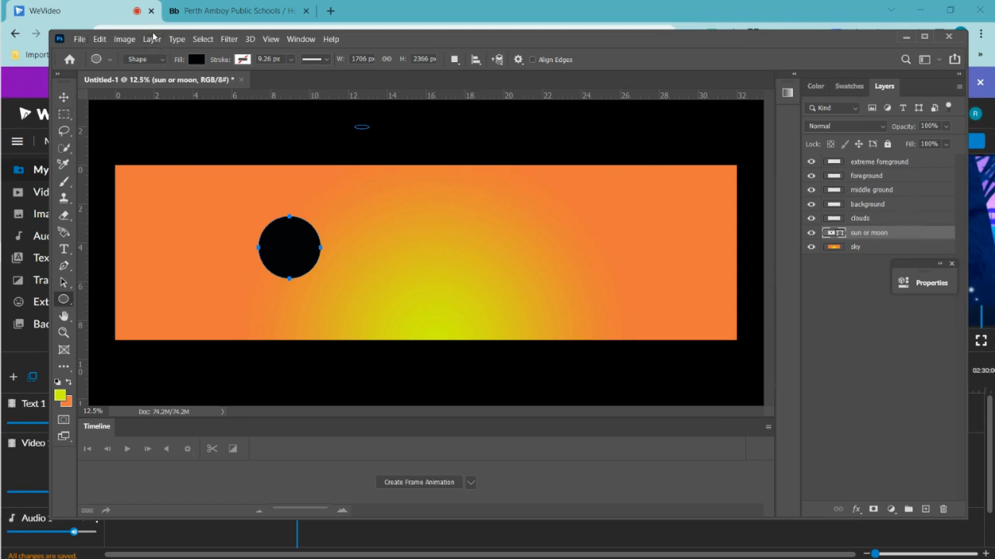
- Add a gradient overlay to the sun or moon layer and give it the red-orange-to-yellow preset from the Oranges group
click(152, 39)
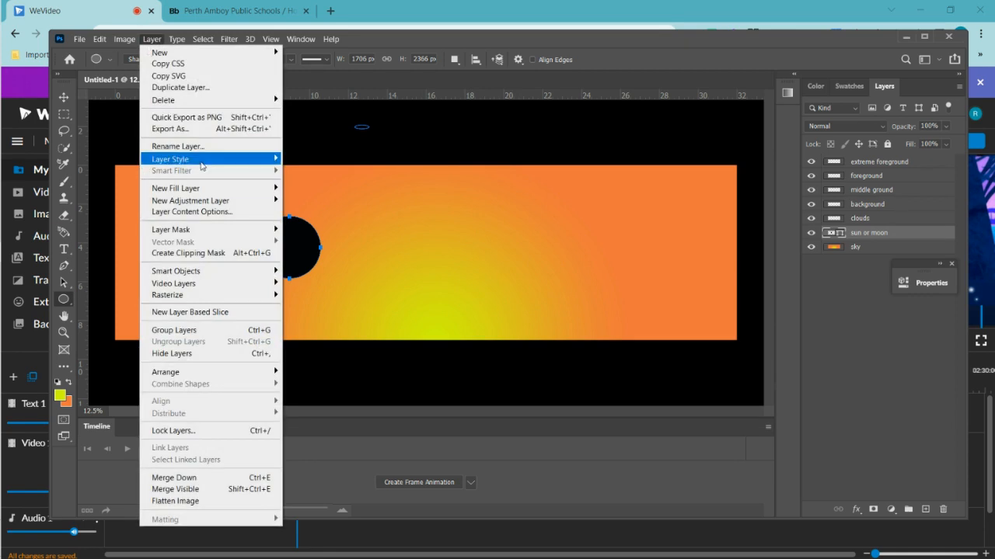
mouse_move(201, 164)
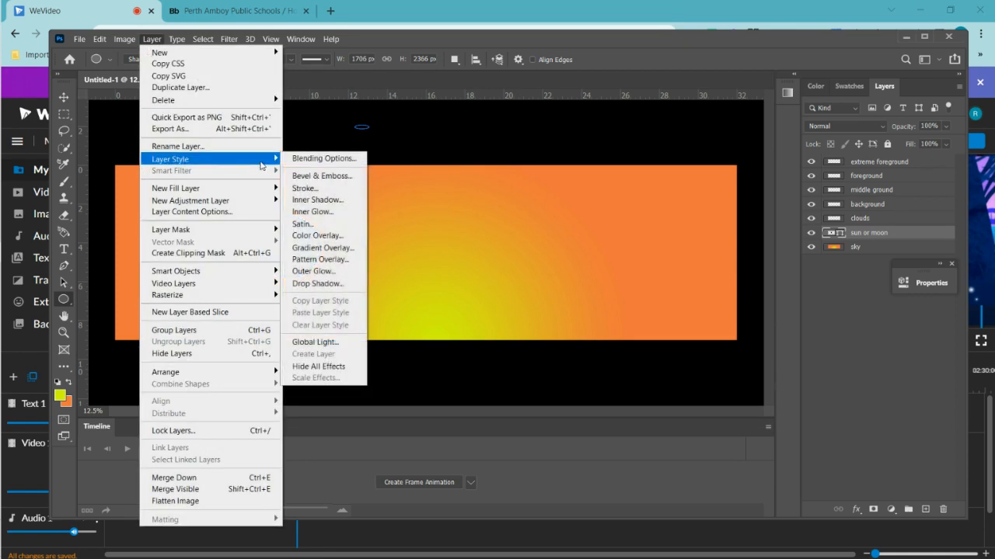
click(334, 248)
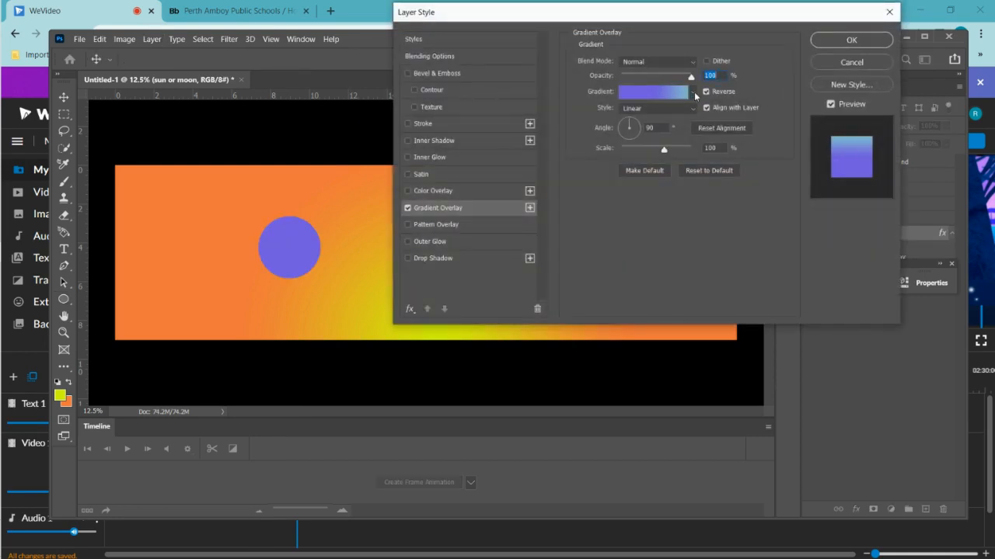
click(693, 94)
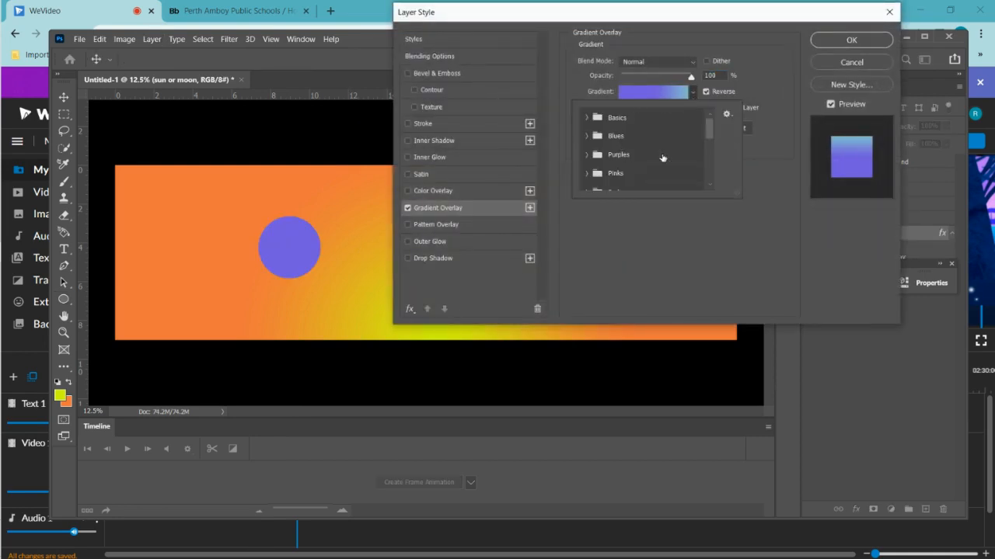
drag(712, 132, 712, 147)
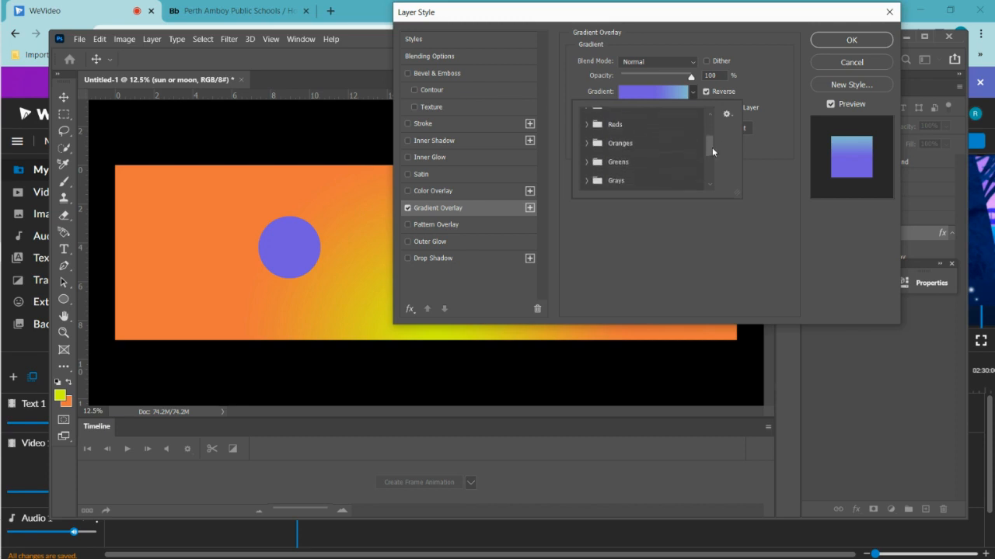
click(587, 138)
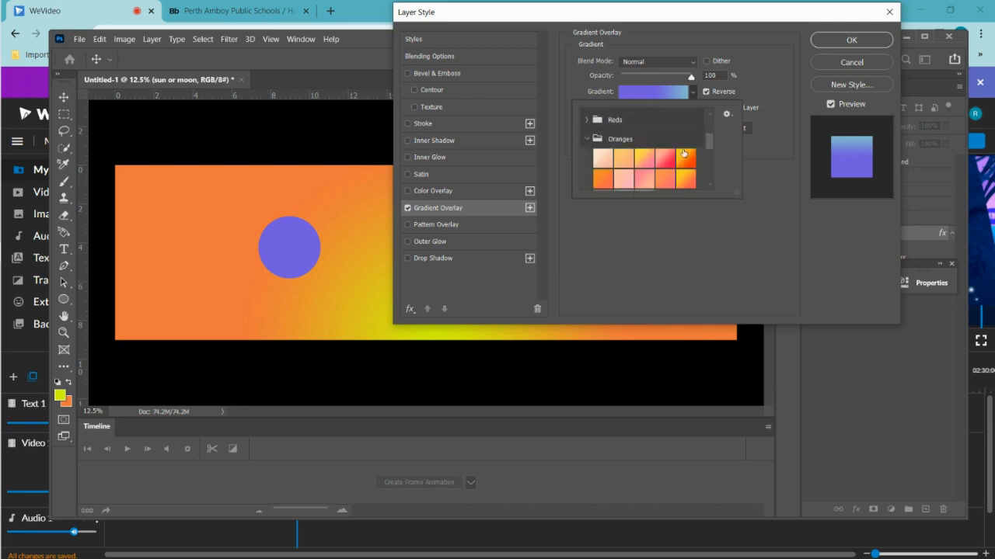
drag(707, 137, 713, 146)
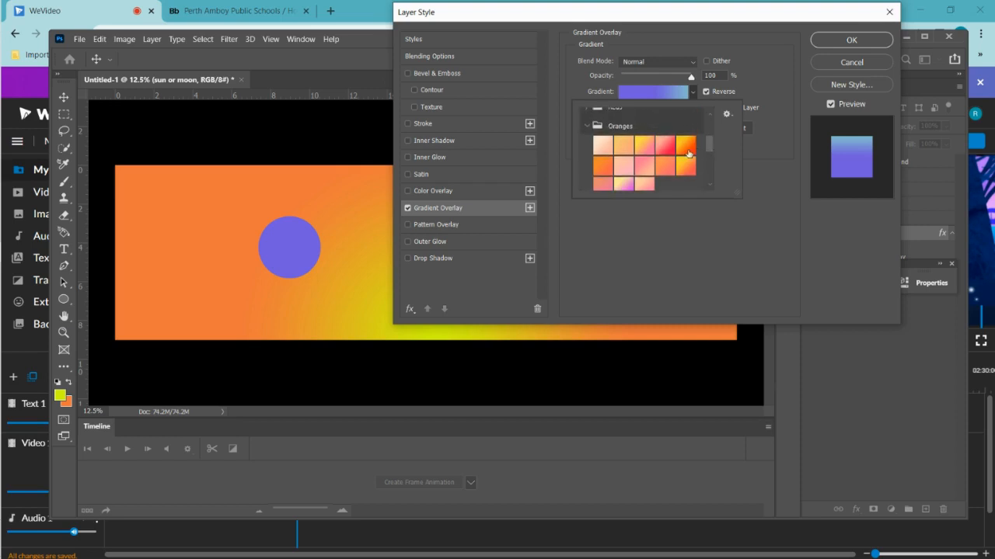
click(687, 145)
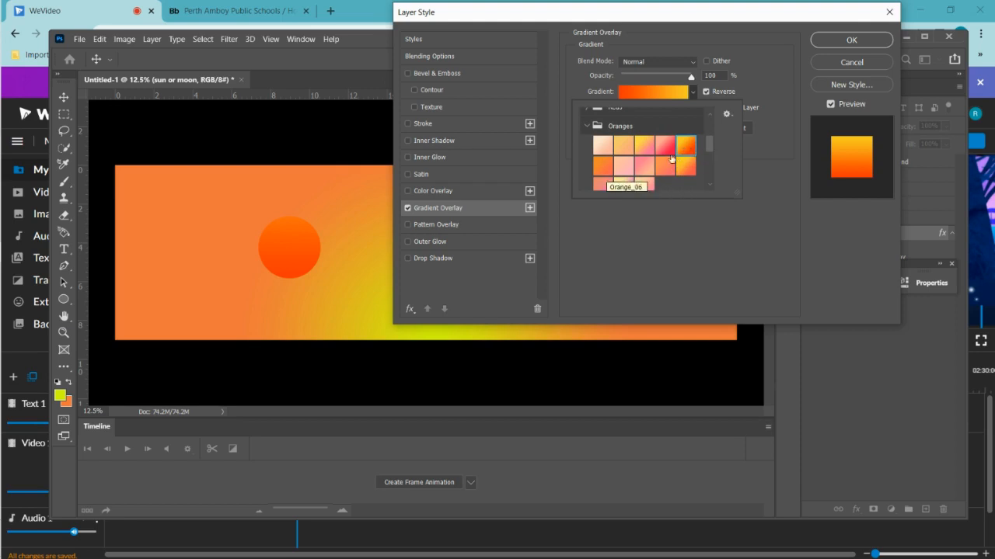
- Try the magenta-to-yellow preset and the Orange_13 preset on the circle's gradient overlay
scroll(711, 147, down, 2)
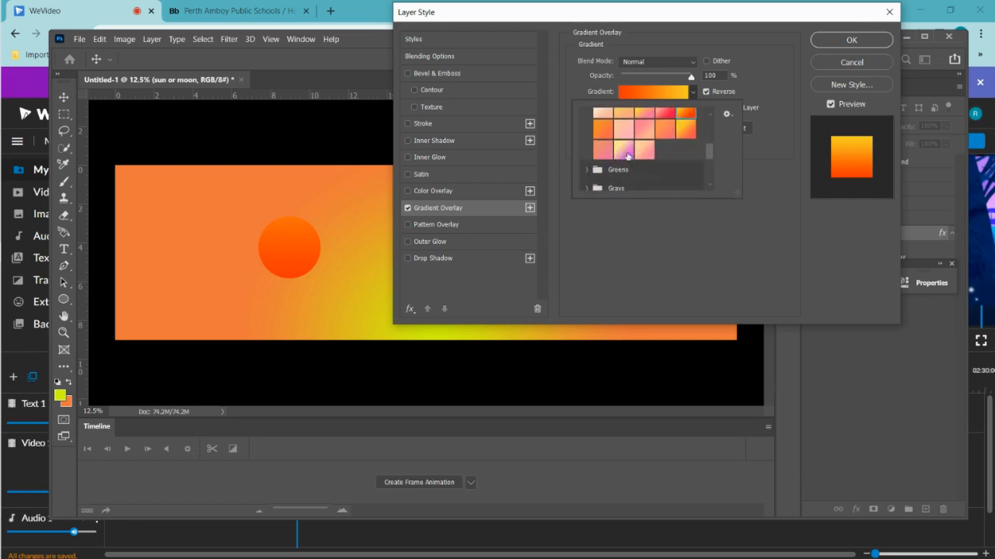
click(619, 151)
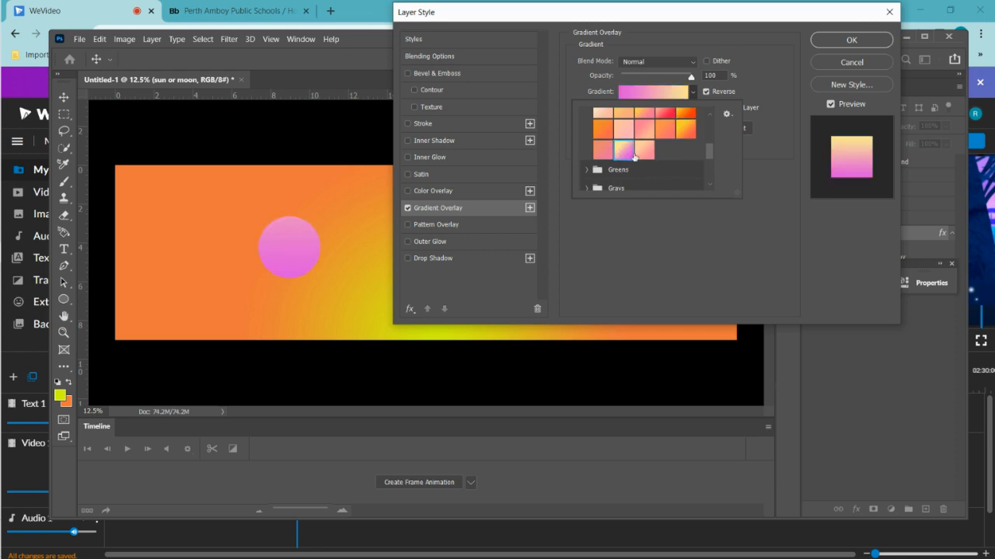
click(642, 154)
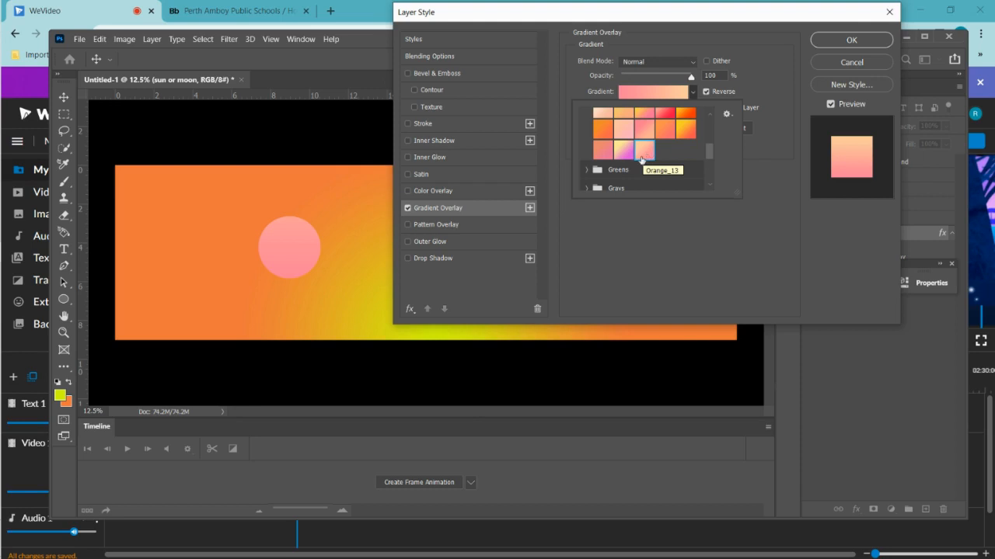
- Try the pink-to-green preset and the mauve-to-cream preset from the Iridescent group on the circle's overlay
drag(708, 150, 707, 161)
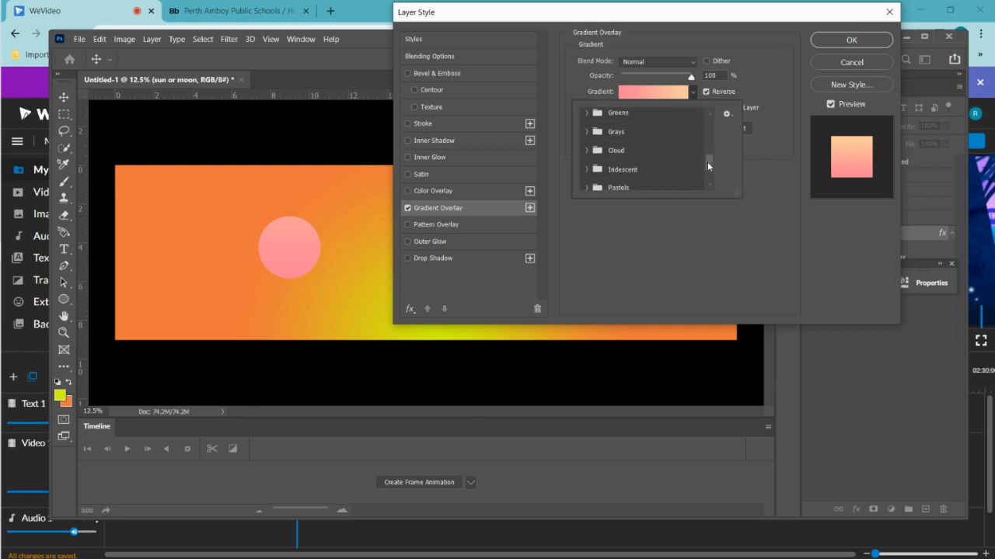
click(588, 169)
drag(709, 153, 709, 169)
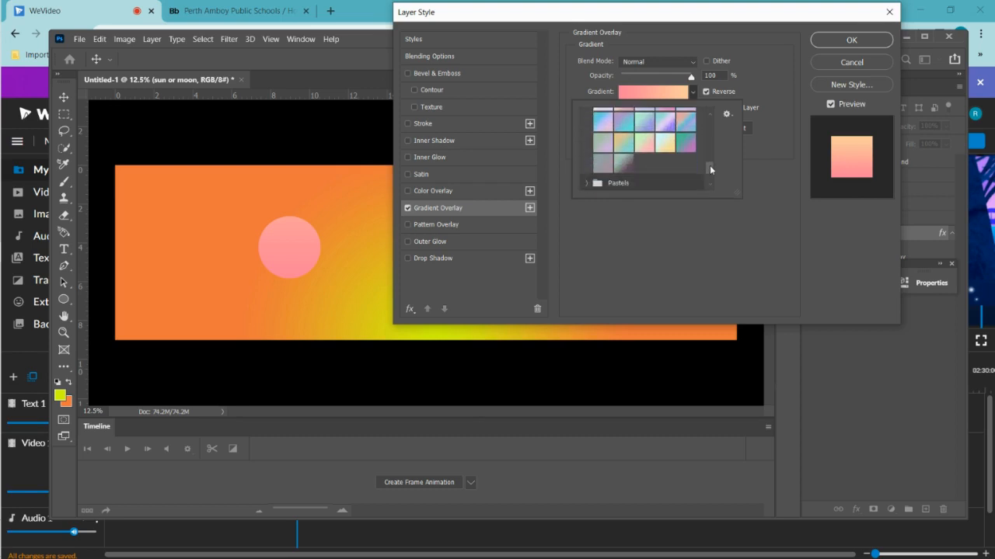
click(641, 149)
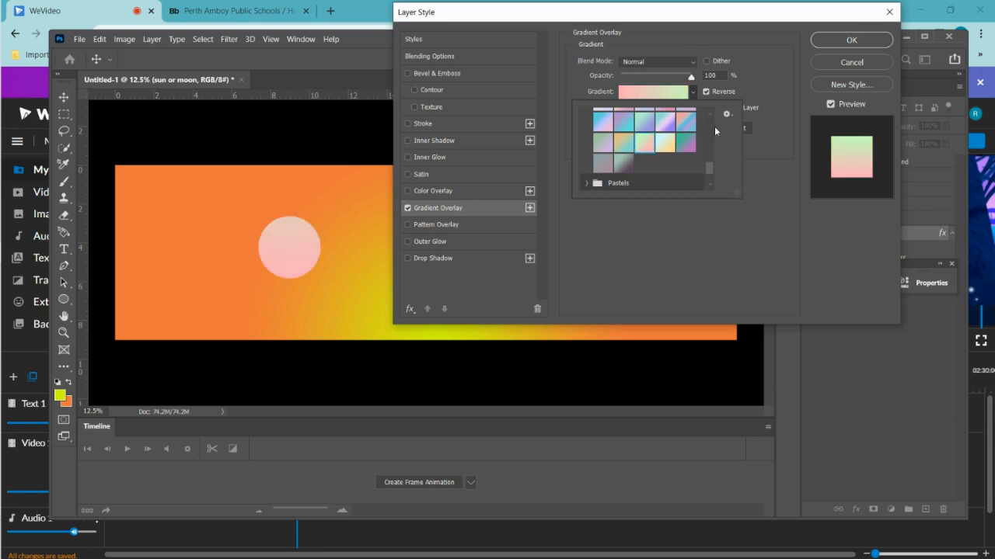
drag(707, 168, 706, 154)
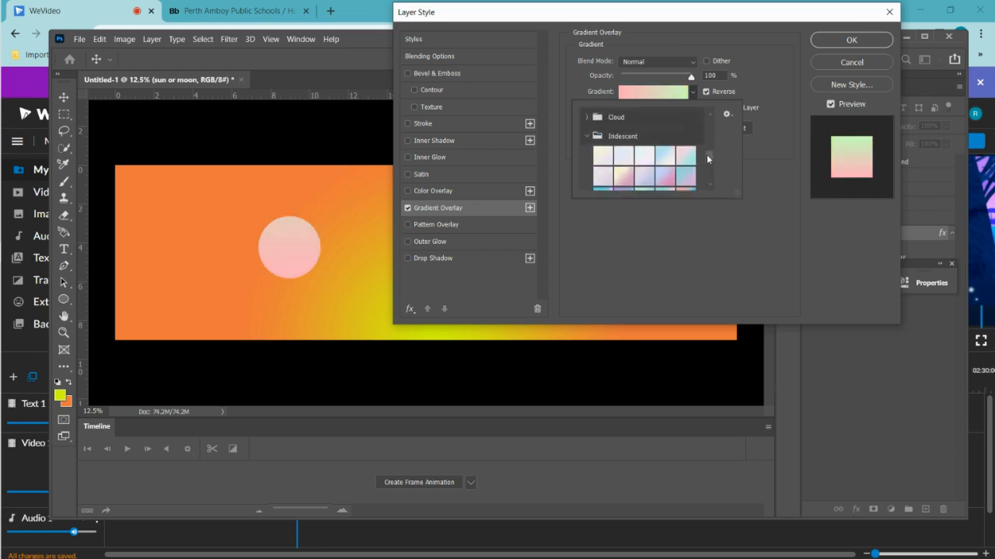
click(629, 176)
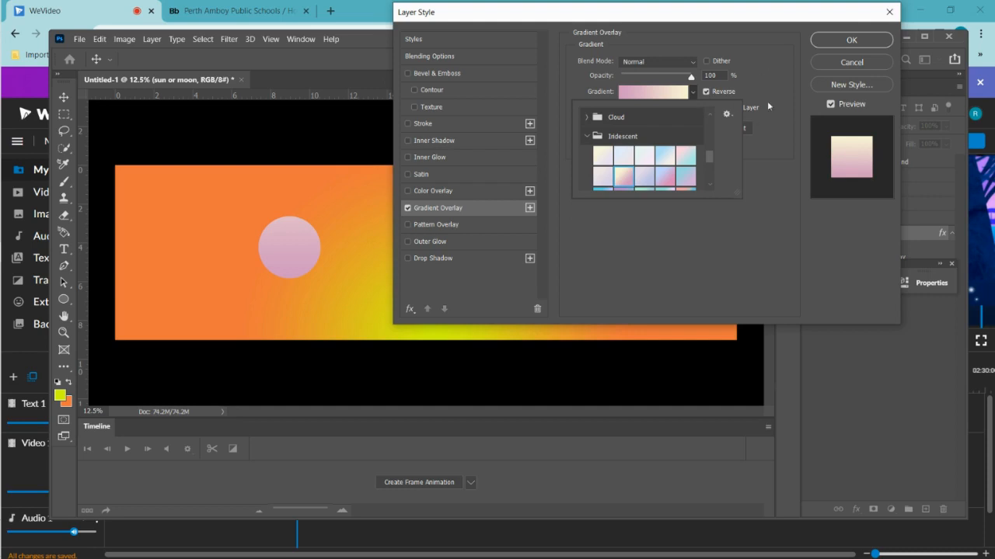
- Turn the gradient overlay's angle to about -88° and change its style to Radial
click(698, 95)
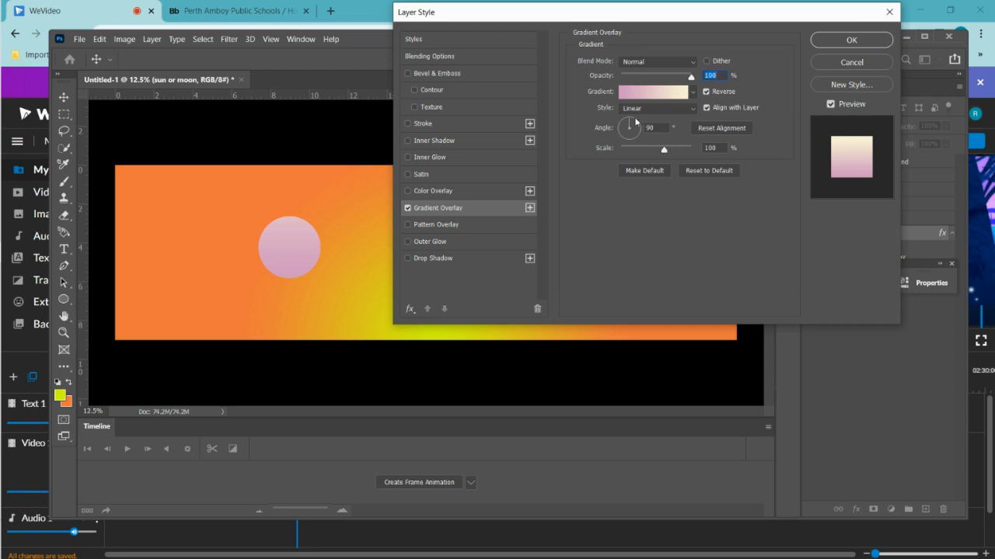
mouse_move(629, 122)
mouse_down()
mouse_move(639, 145)
mouse_move(629, 139)
mouse_up()
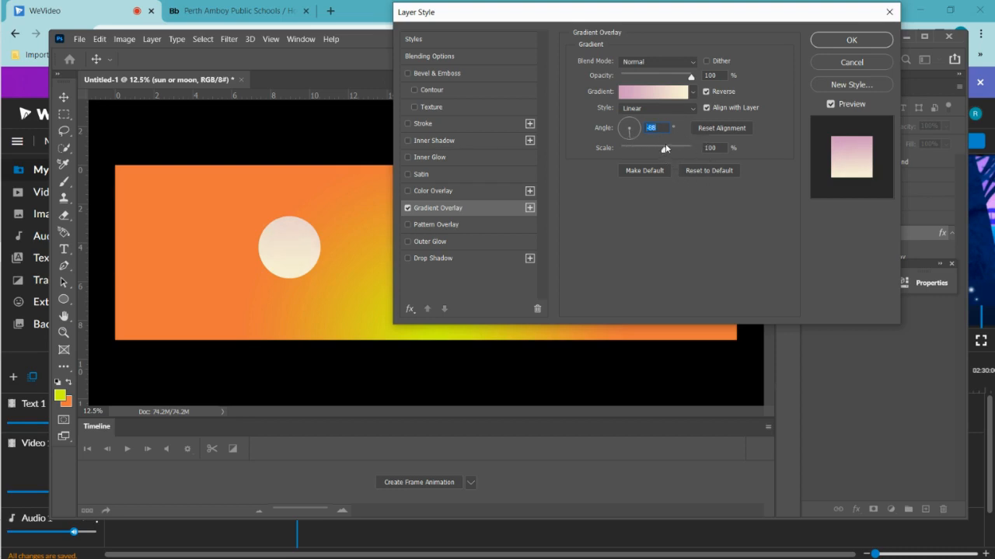
click(689, 109)
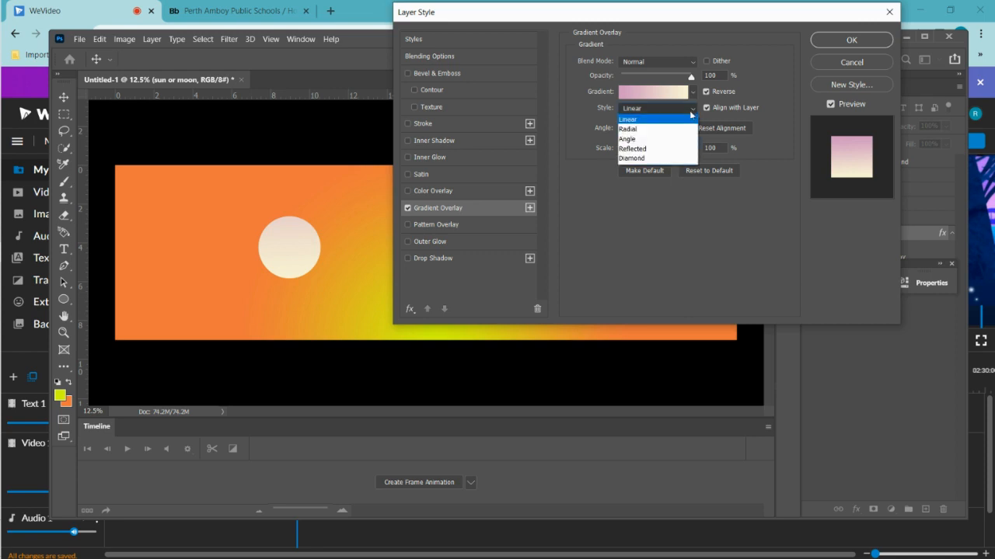
click(655, 130)
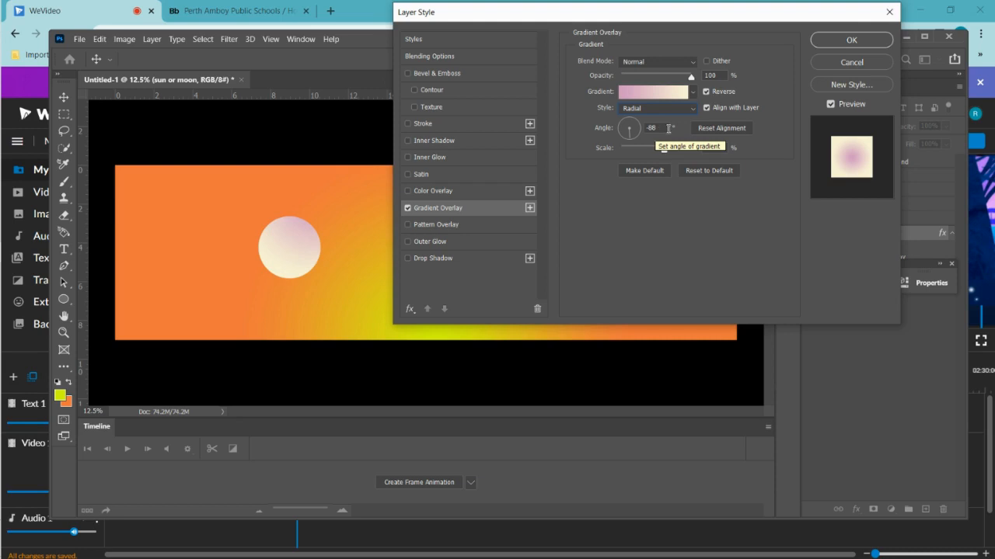
- Set the radial overlay's angle to about 170° and its scale to about 131%
click(635, 135)
mouse_move(637, 137)
mouse_down()
mouse_move(637, 122)
mouse_move(619, 132)
mouse_up()
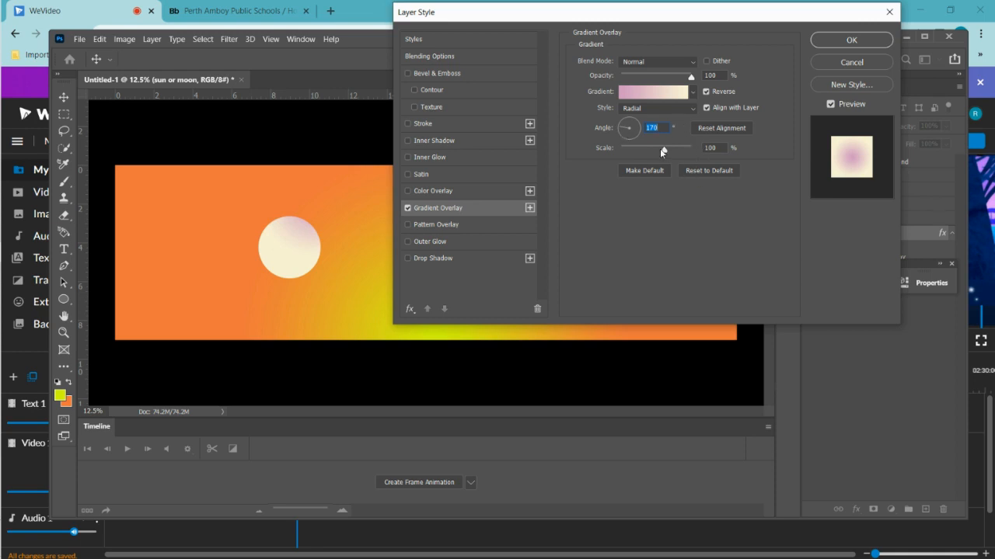
drag(665, 151, 681, 151)
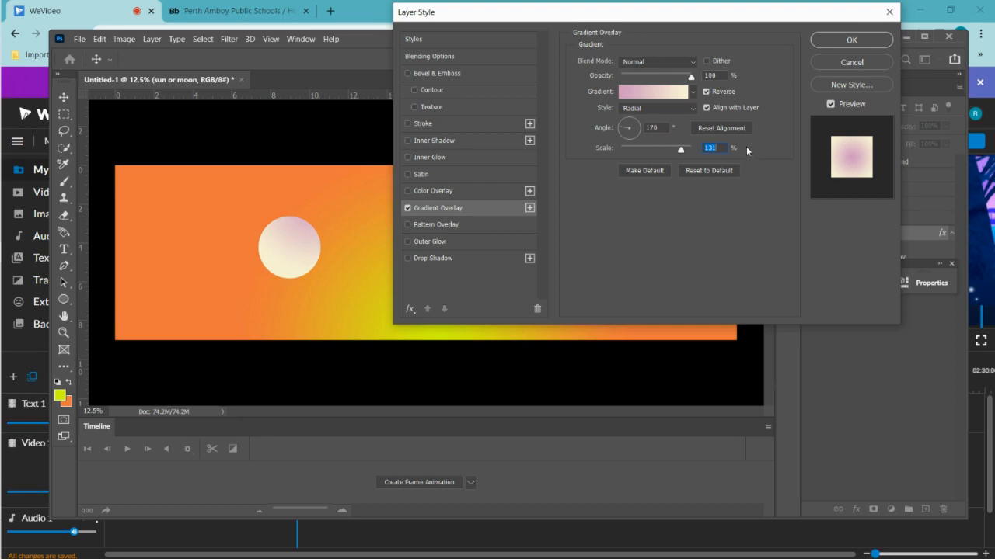
- Replace the overlay's gradient with the magenta-to-yellow preset from the Oranges group
click(690, 78)
click(691, 92)
click(587, 137)
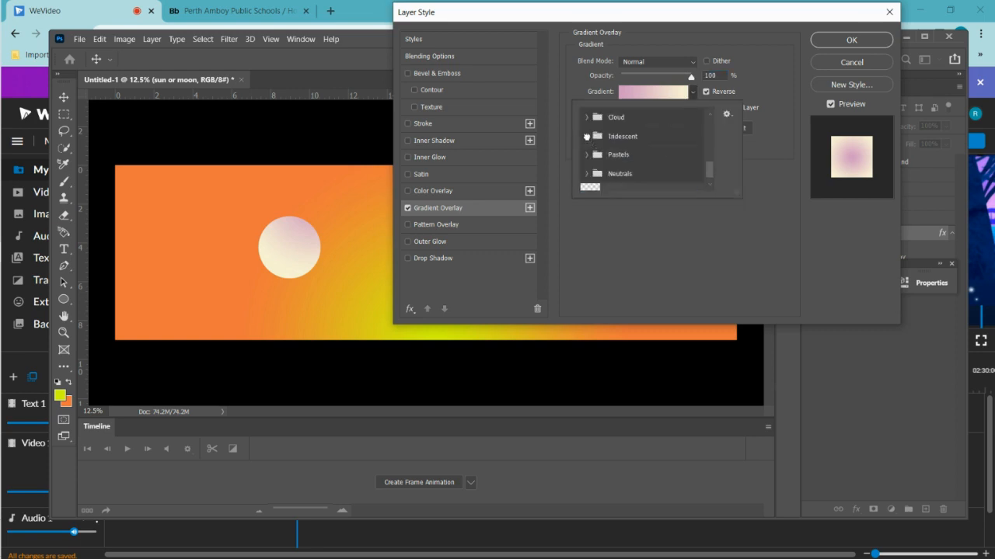
drag(709, 163, 700, 140)
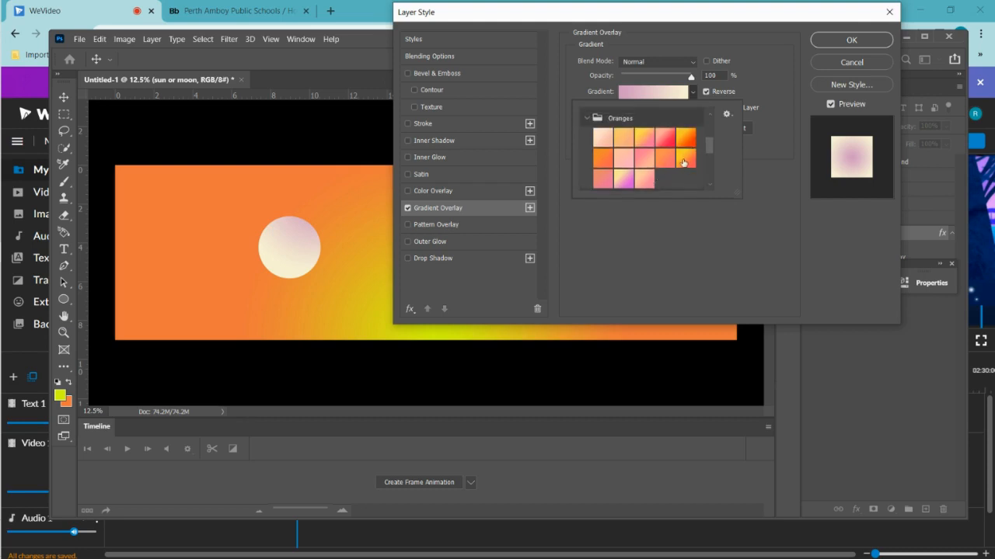
click(626, 180)
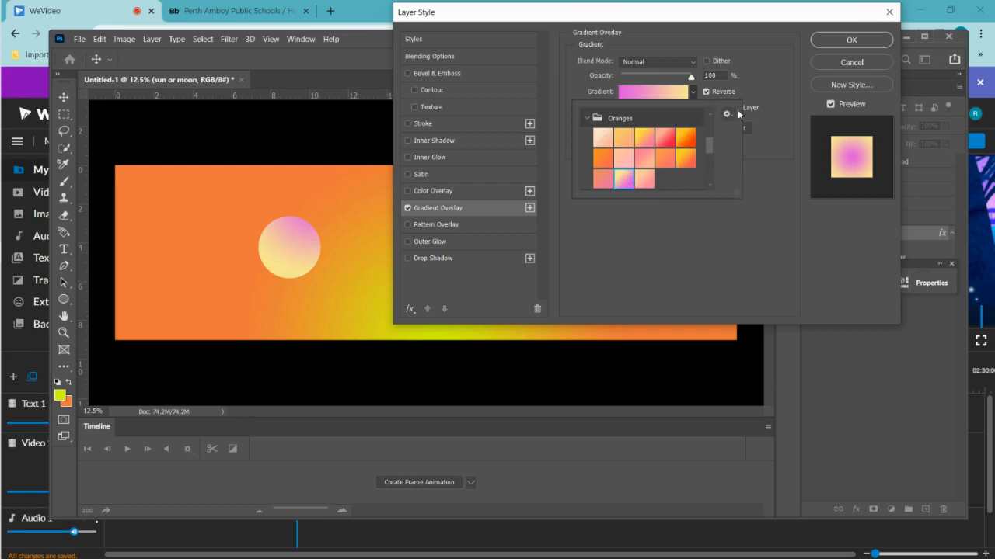
click(692, 92)
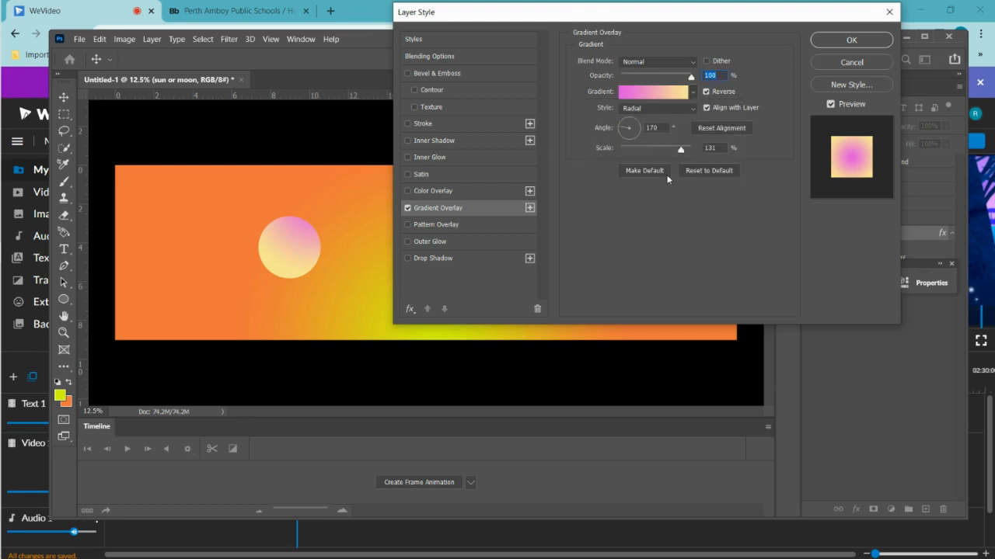
- Increase the gradient overlay's scale further and apply the layer style to the circle
drag(680, 151, 688, 153)
click(695, 150)
click(850, 42)
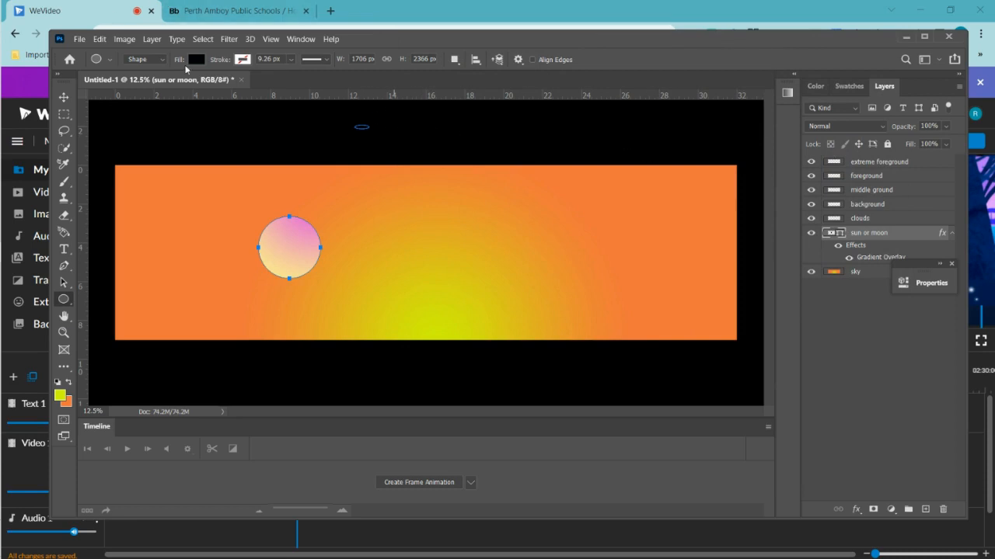
- Rotate the circle's path by about -47.5° and accept converting the live shape into a regular path
click(99, 39)
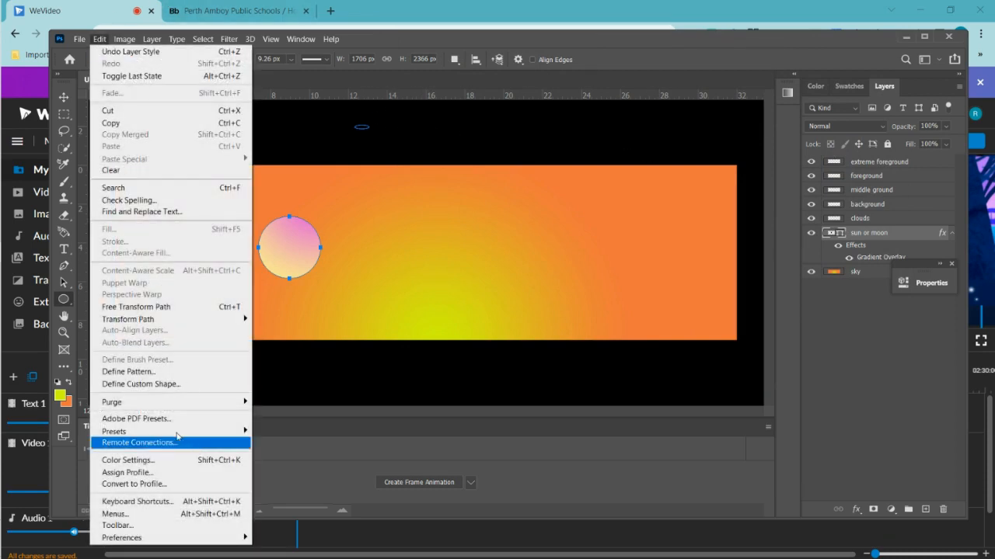
mouse_move(173, 320)
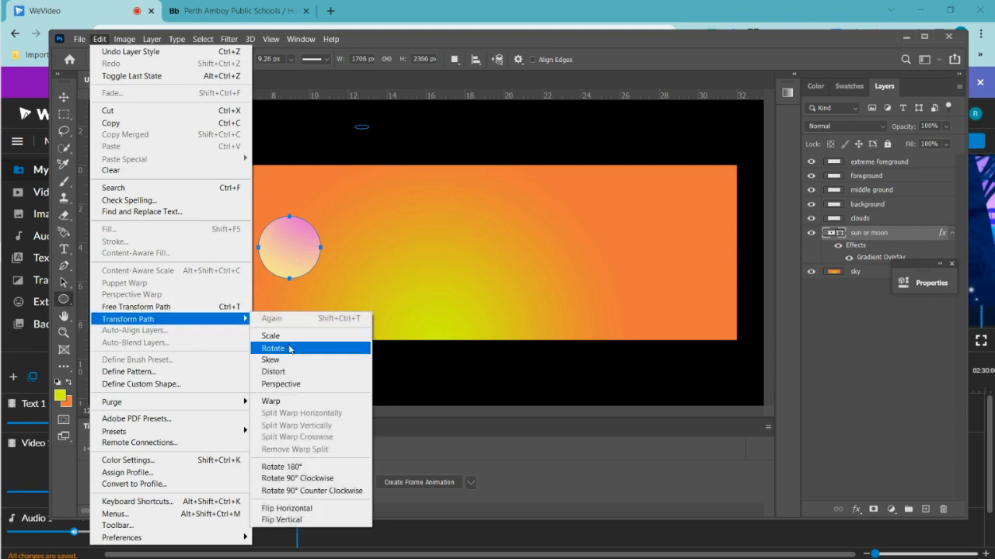
click(289, 349)
drag(332, 286, 335, 247)
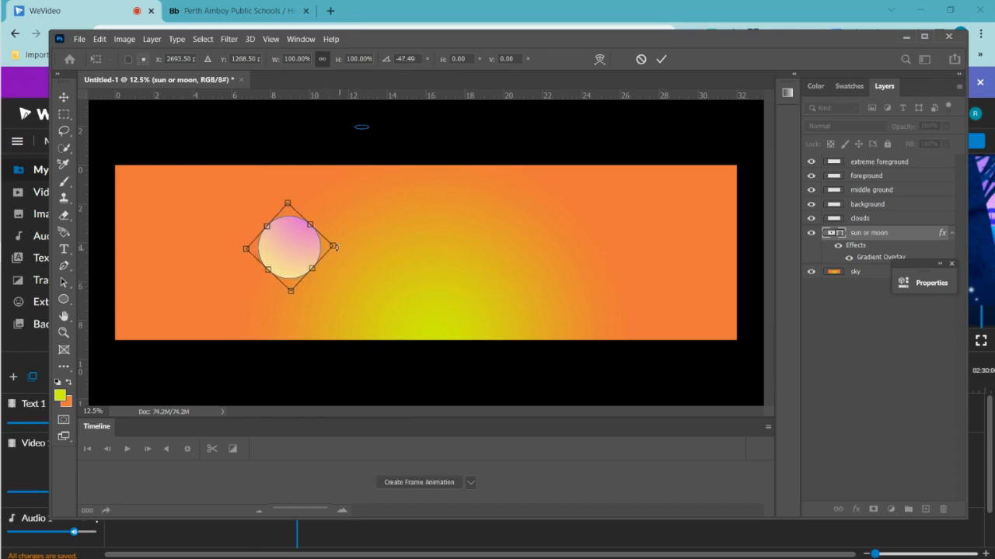
click(662, 59)
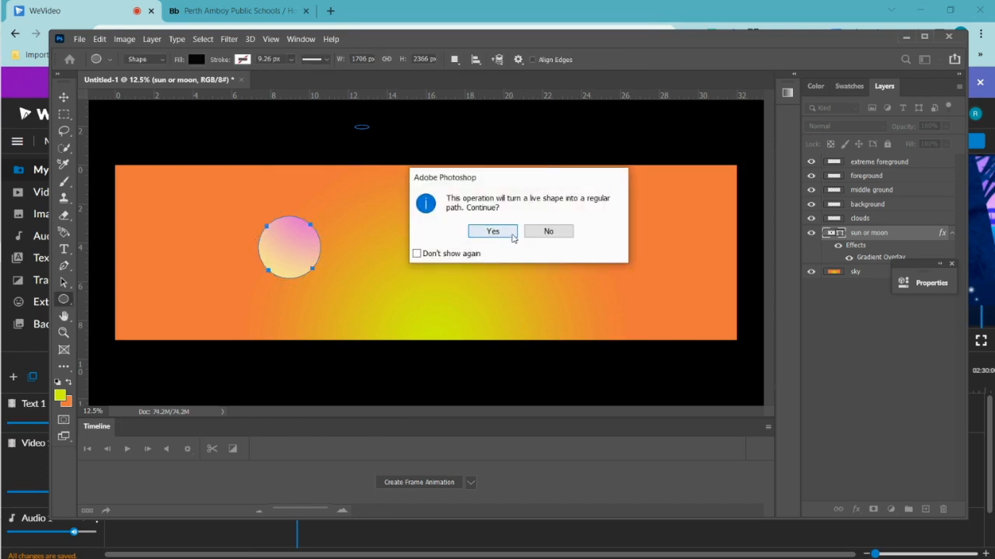
click(513, 236)
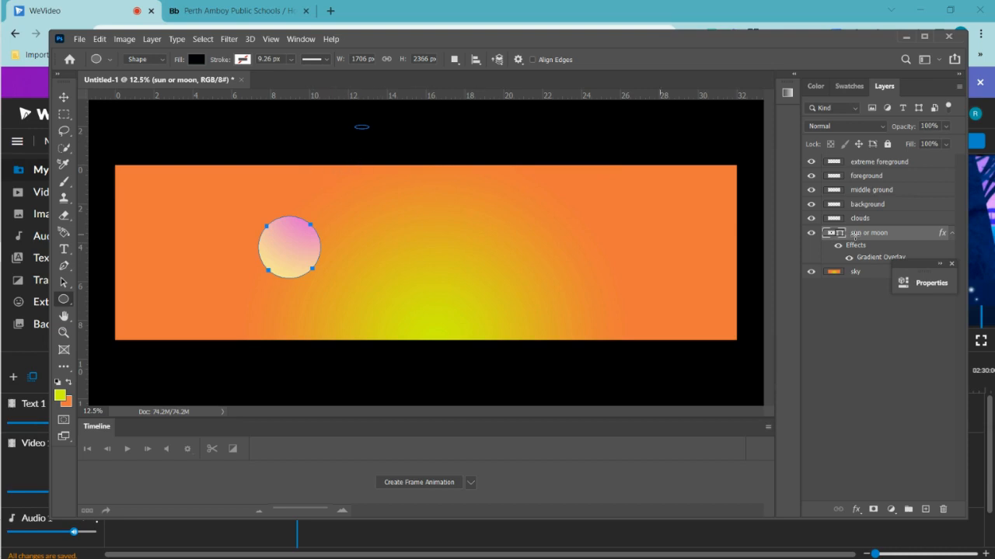
- Select the clouds layer and set the foreground color to off-white f7f8f0
click(866, 219)
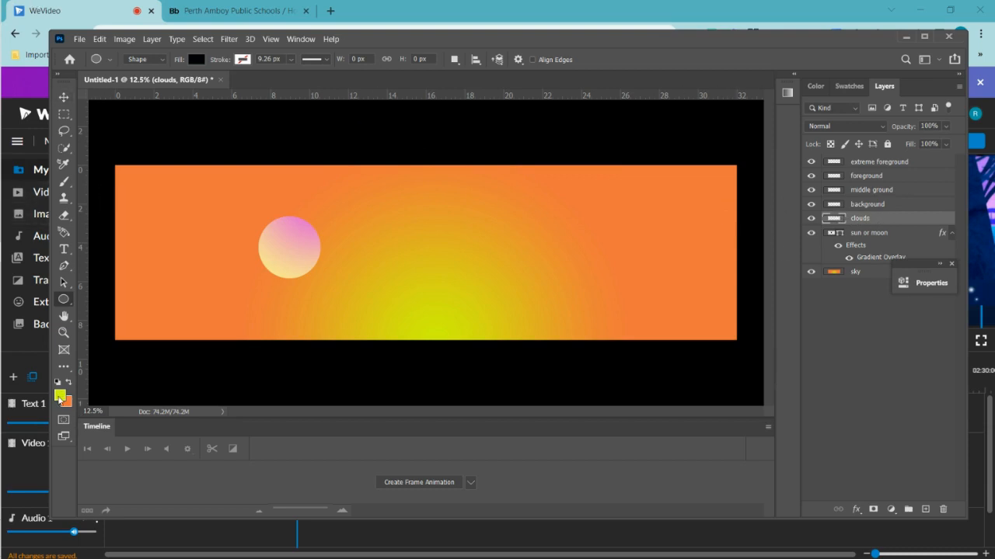
click(60, 395)
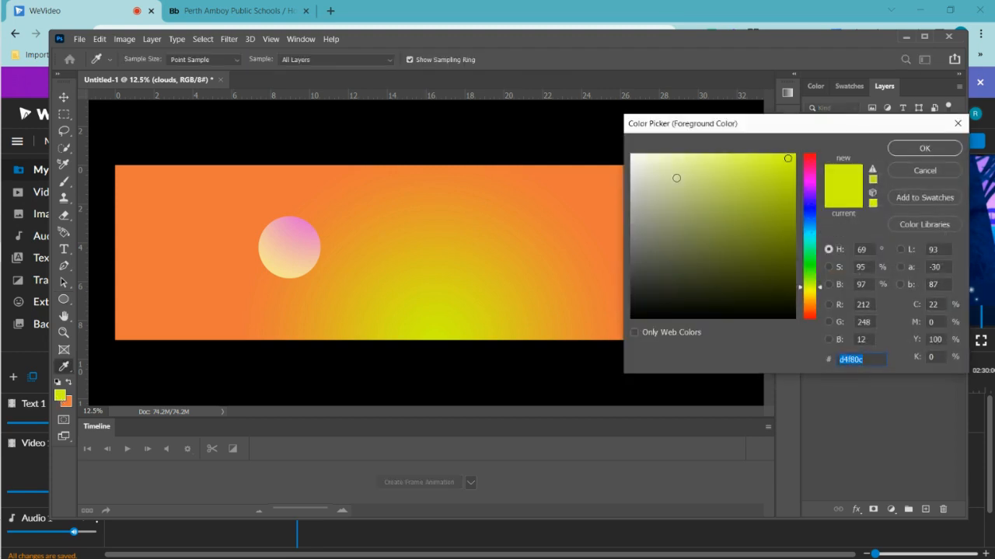
click(634, 157)
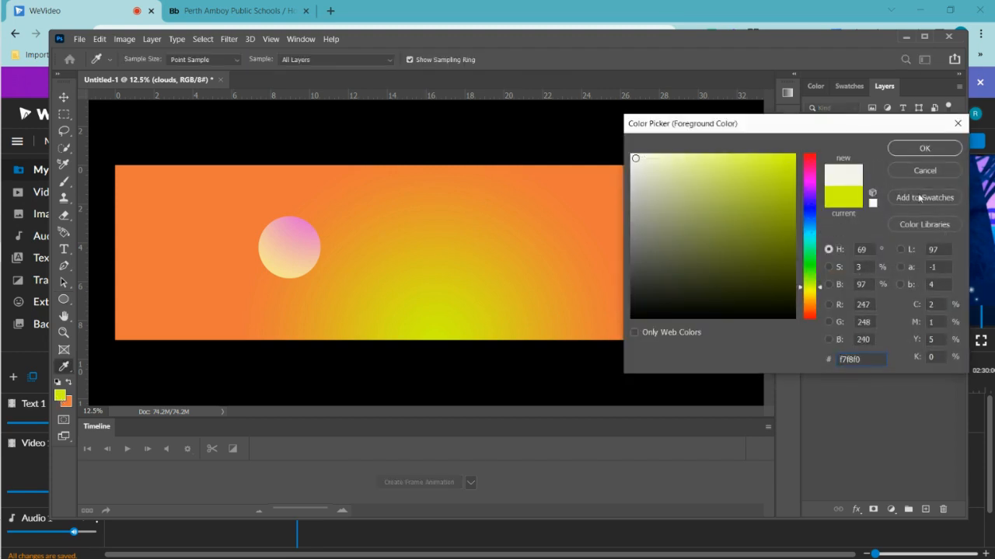
click(923, 147)
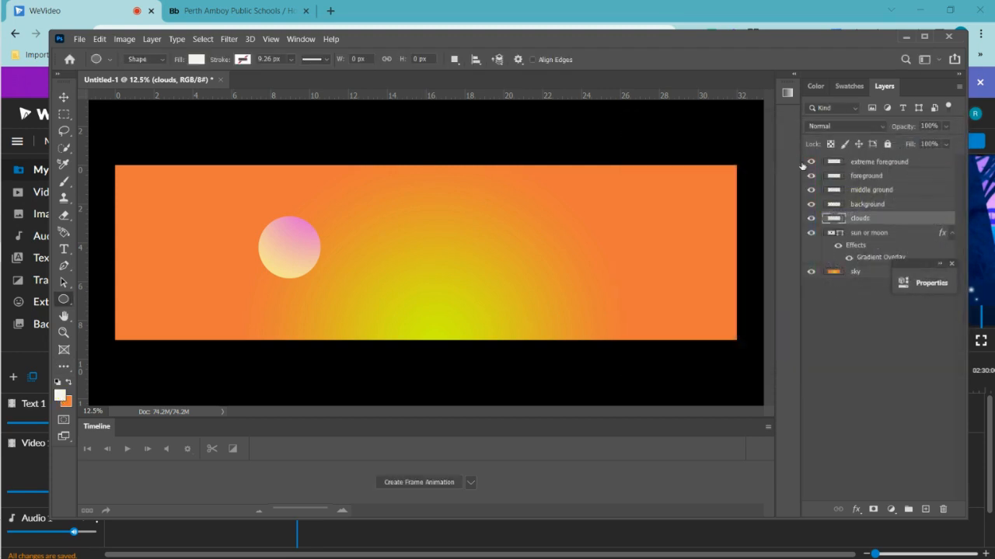
- Choose the Brush tool and set its size to 385 px with the lowest hardness
click(63, 181)
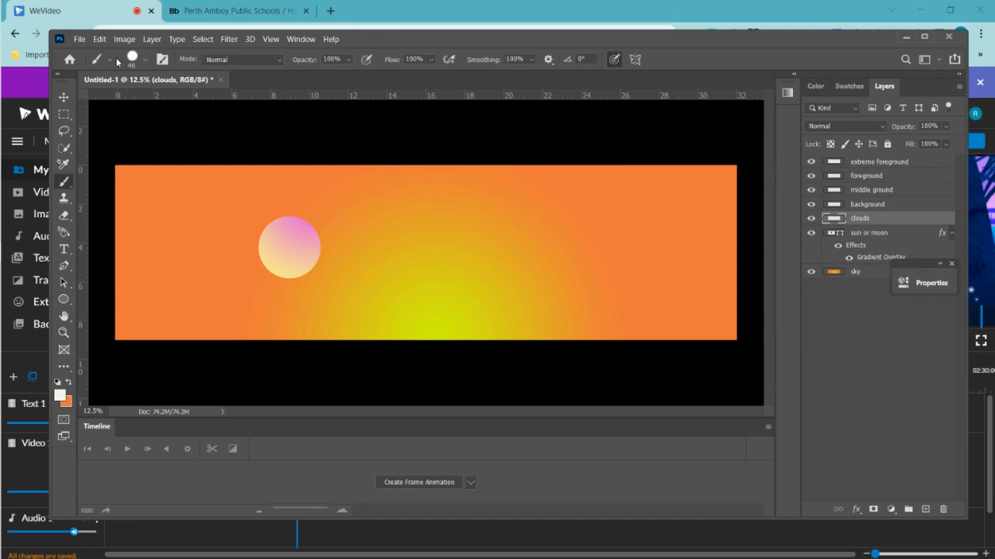
click(110, 60)
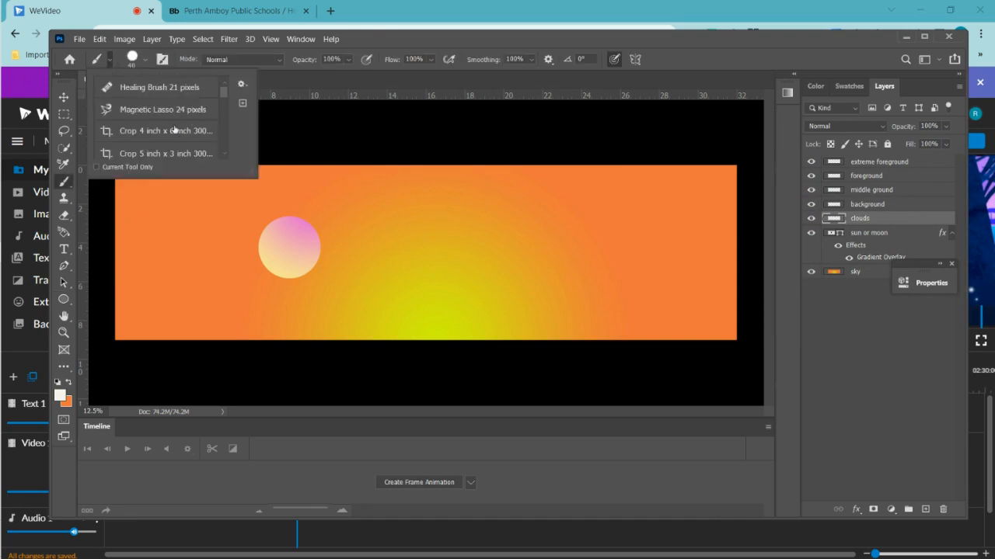
right_click(65, 182)
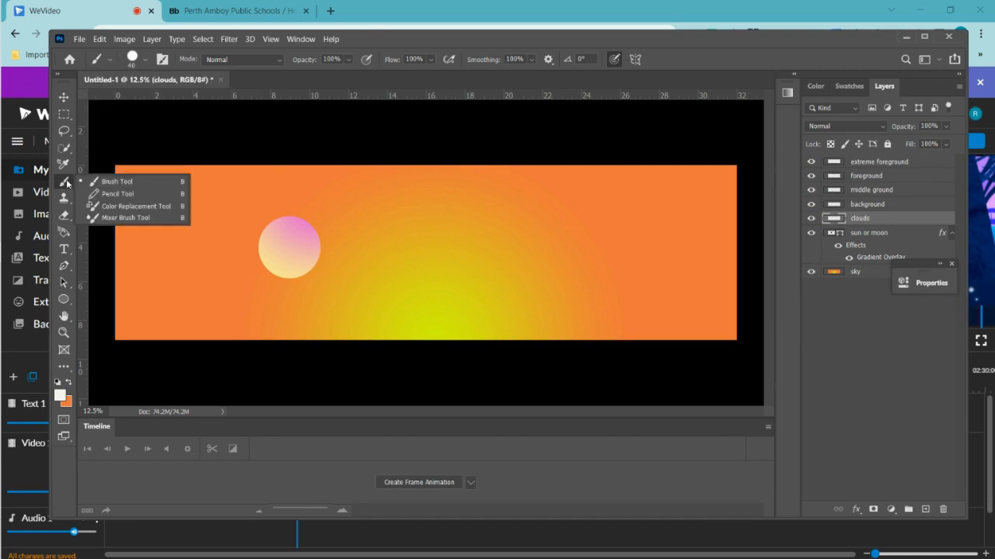
click(99, 57)
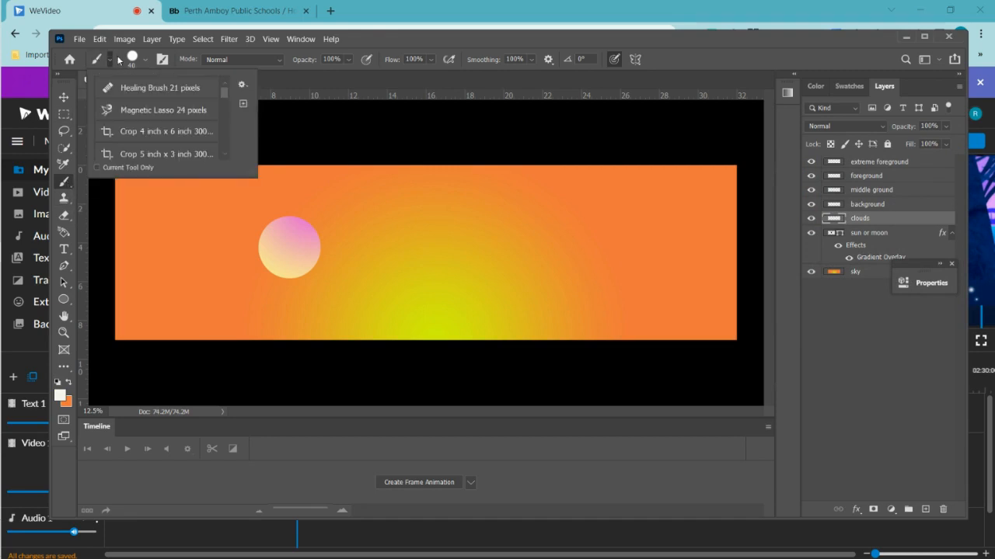
click(145, 61)
drag(139, 100, 193, 106)
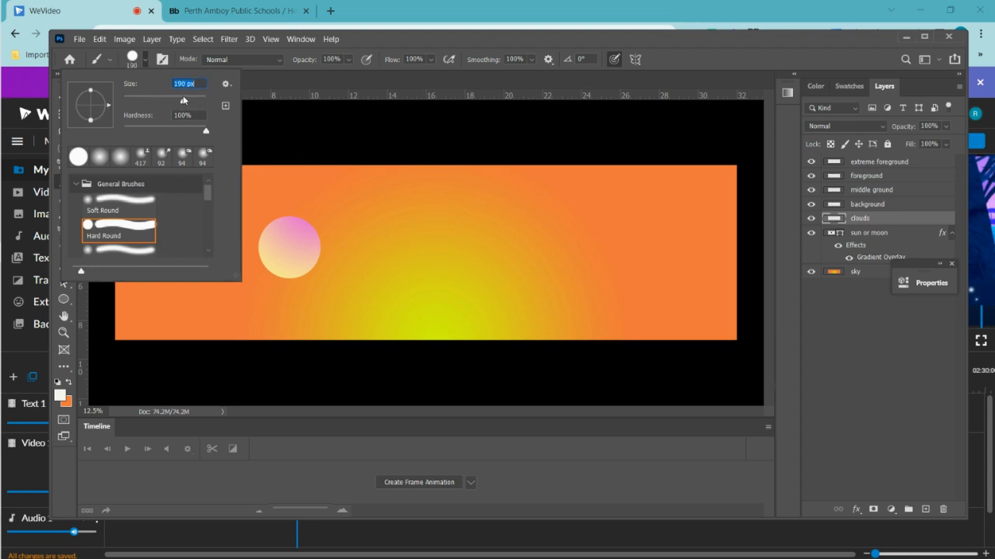
drag(184, 102, 194, 101)
drag(207, 133, 80, 134)
click(293, 123)
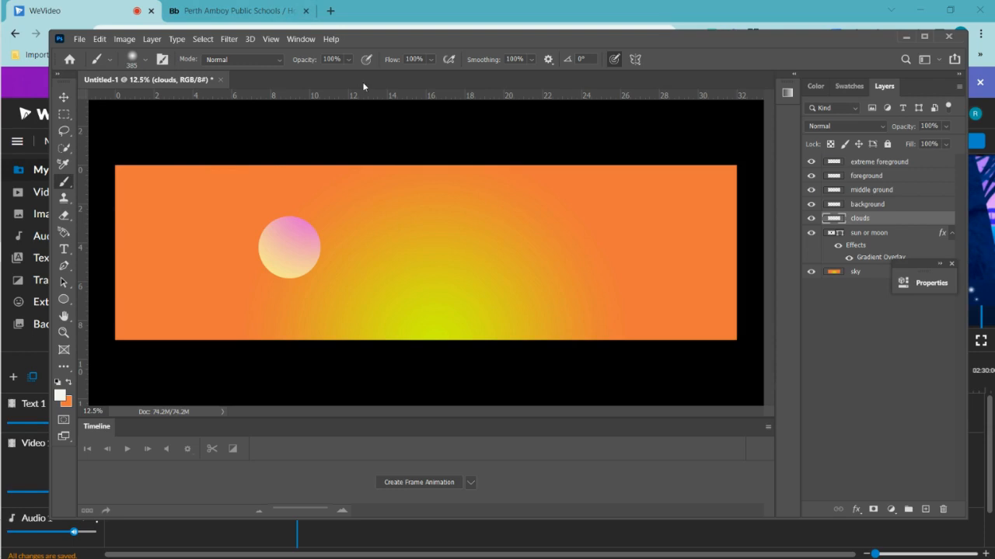
- Set the brush opacity to 30% and paint overlapping off-white strokes forming a wide cloud in the upper middle of the sky
click(349, 59)
click(328, 73)
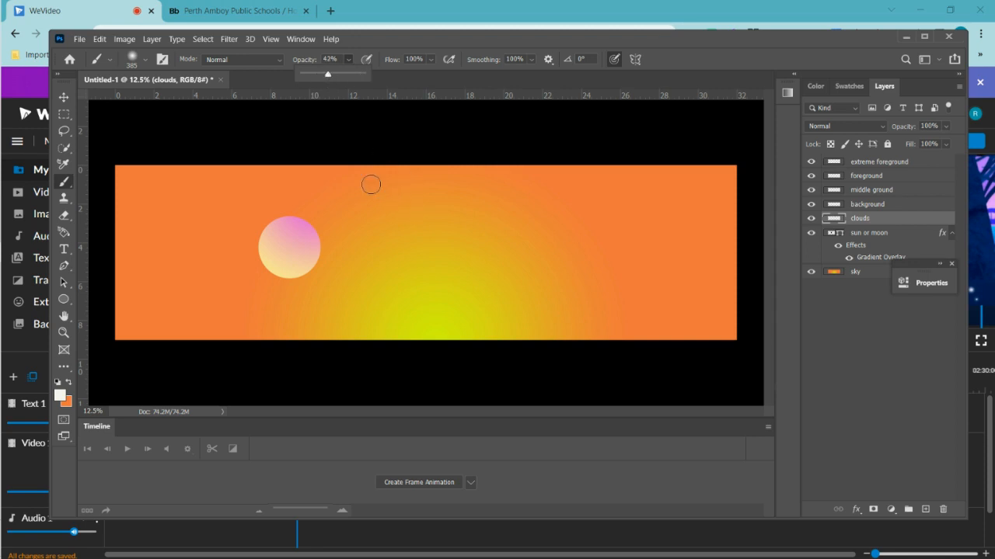
drag(328, 75, 321, 75)
drag(466, 220, 537, 226)
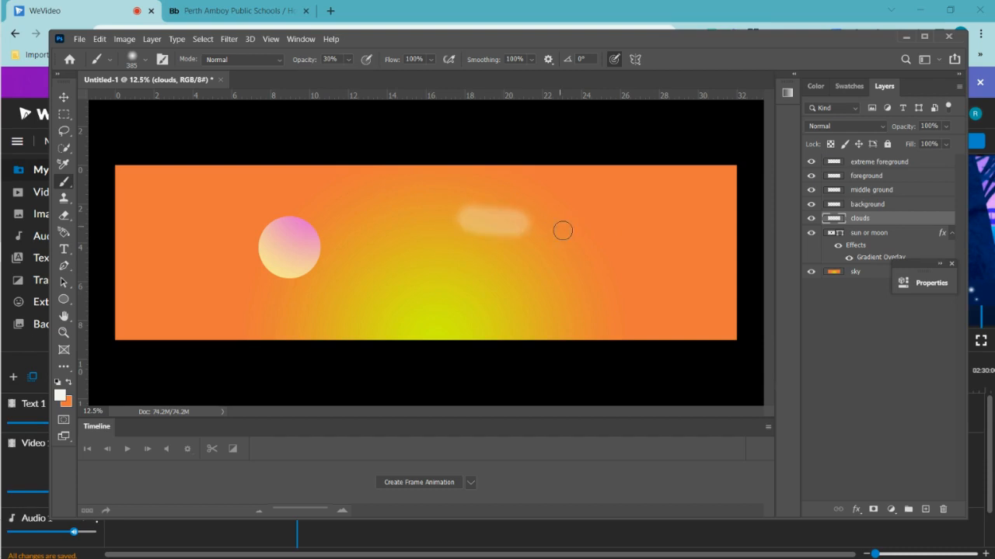
drag(438, 238, 536, 239)
mouse_move(398, 218)
mouse_down()
mouse_move(534, 226)
mouse_move(534, 237)
mouse_move(524, 229)
mouse_move(591, 221)
mouse_up()
mouse_move(452, 260)
mouse_down()
mouse_move(474, 244)
mouse_move(566, 249)
mouse_move(428, 257)
mouse_move(410, 245)
mouse_move(556, 252)
mouse_move(467, 250)
mouse_move(459, 238)
mouse_move(565, 255)
mouse_move(457, 247)
mouse_move(380, 224)
mouse_move(519, 236)
mouse_move(417, 222)
mouse_move(569, 226)
mouse_move(521, 241)
mouse_move(504, 232)
mouse_move(557, 224)
mouse_move(565, 240)
mouse_move(544, 241)
mouse_move(579, 227)
mouse_up()
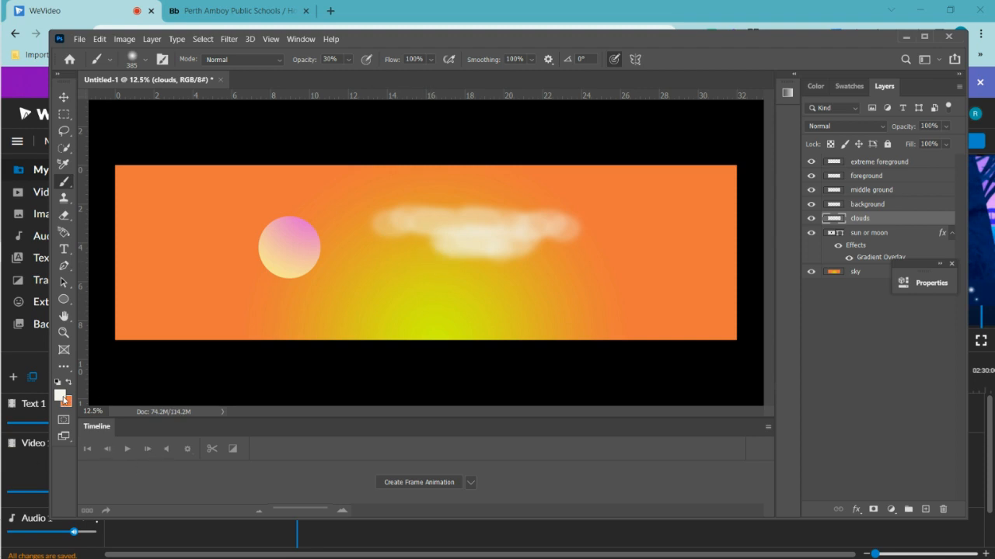
- Tint the underside of the cloud with a light yellow-green foreground color at 13% brush opacity
click(60, 396)
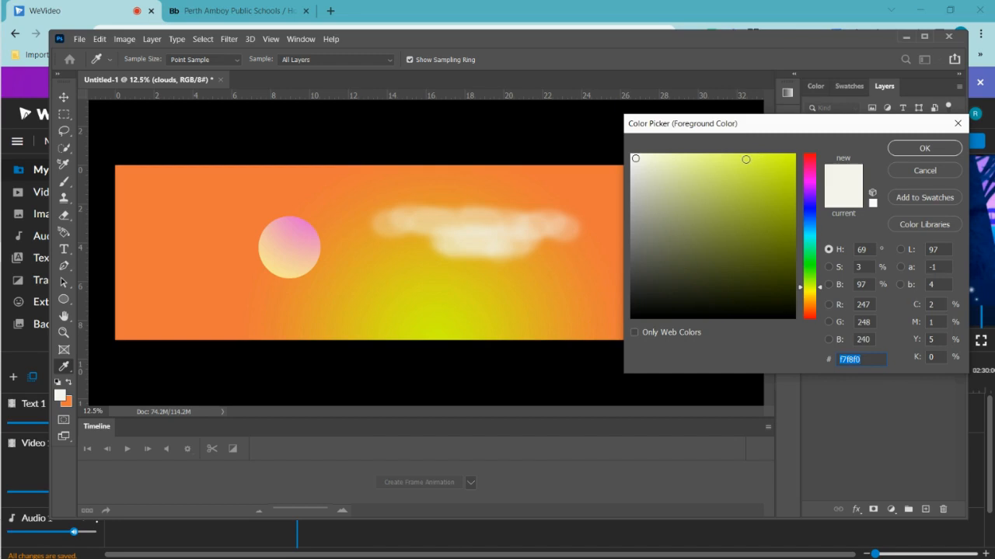
click(745, 159)
click(903, 147)
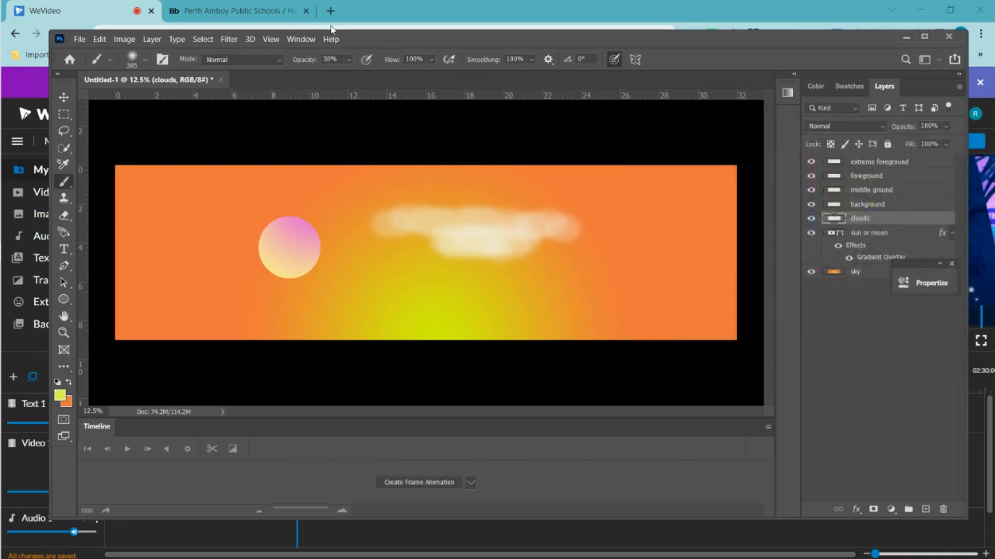
click(349, 59)
mouse_move(465, 245)
mouse_down()
mouse_move(507, 250)
mouse_move(434, 249)
mouse_move(510, 243)
mouse_move(426, 231)
mouse_move(500, 257)
mouse_move(475, 249)
mouse_move(538, 250)
mouse_move(503, 246)
mouse_up()
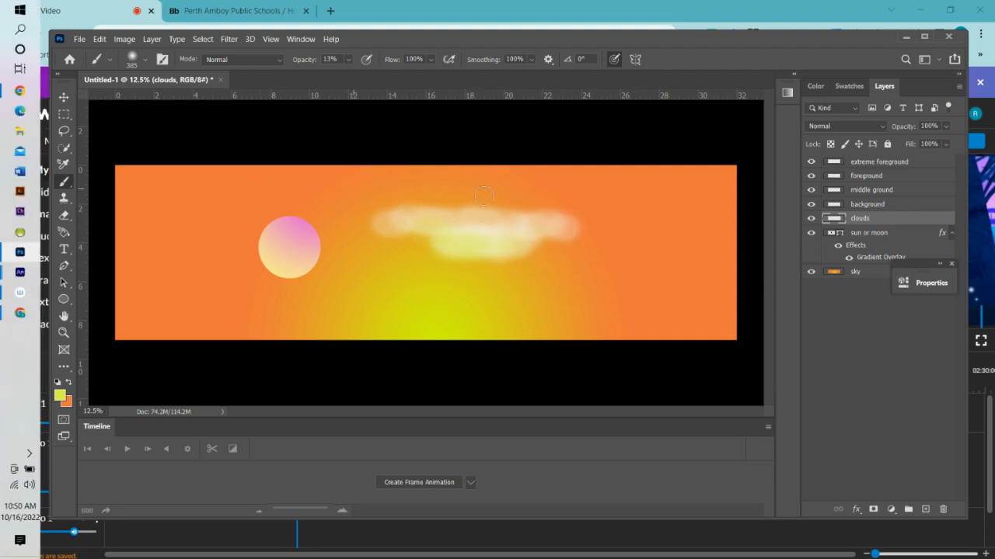
- Move the sun circle to the lower middle of the sky, below the cloud
click(862, 233)
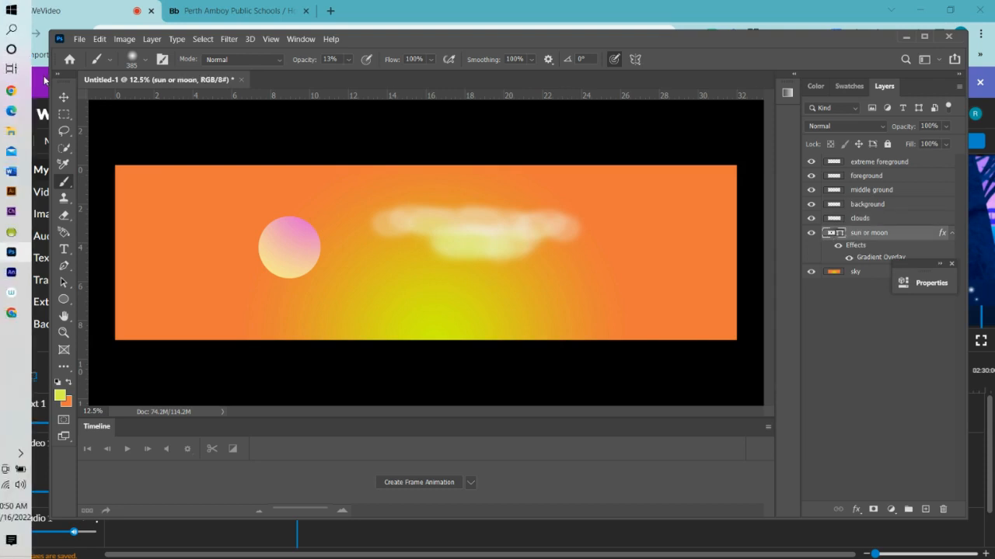
click(64, 97)
drag(278, 260, 428, 295)
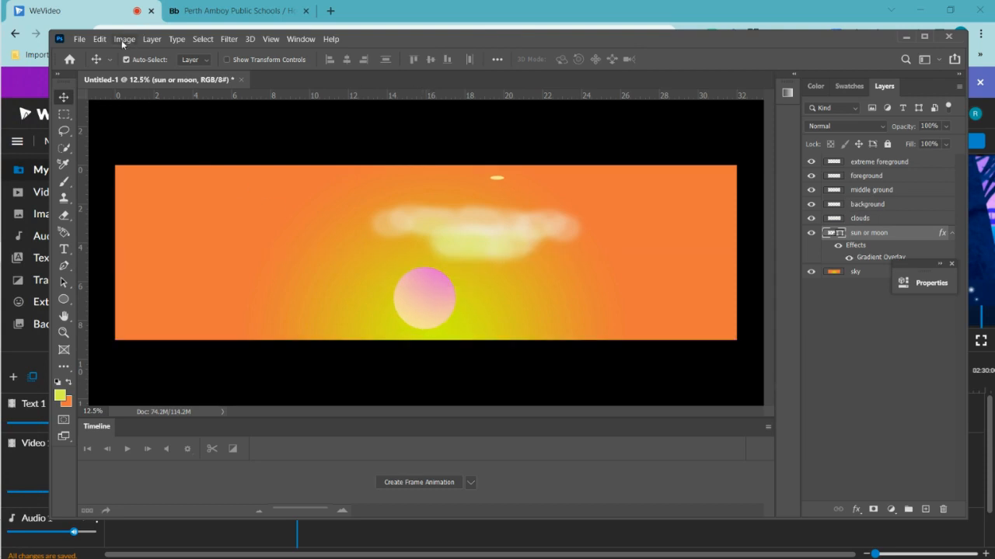
- Rotate the sun or moon layer by about -34.39° and apply the transformation
click(101, 41)
mouse_move(191, 320)
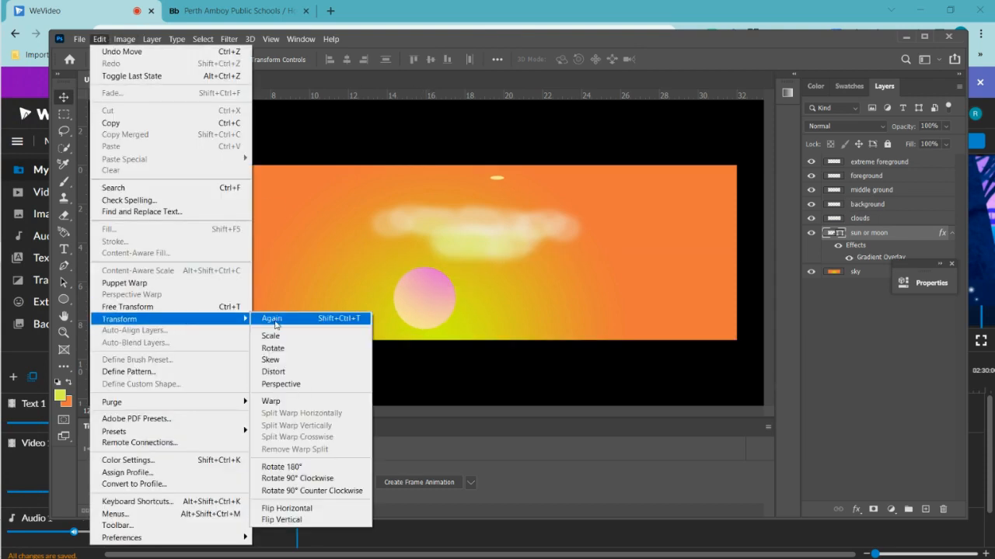
click(272, 348)
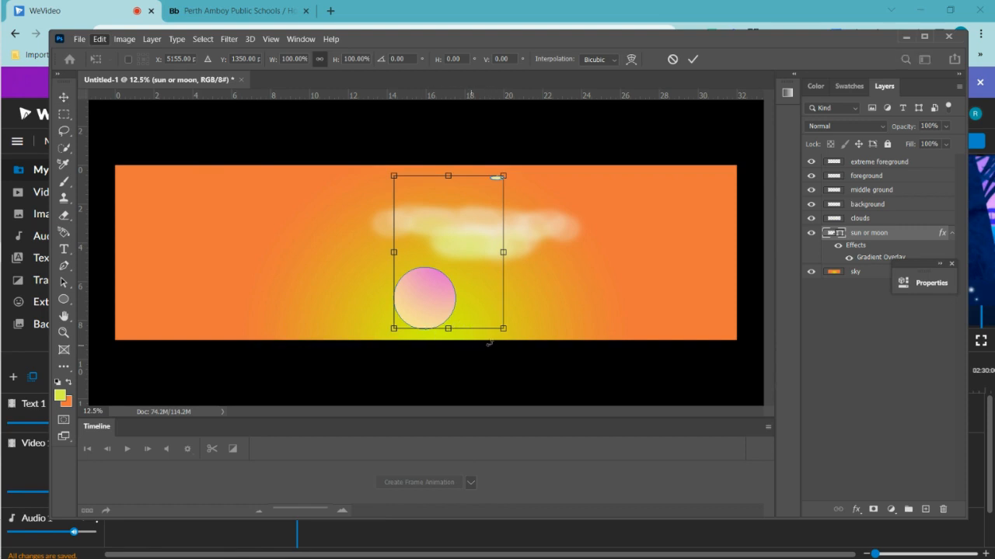
drag(511, 333, 504, 269)
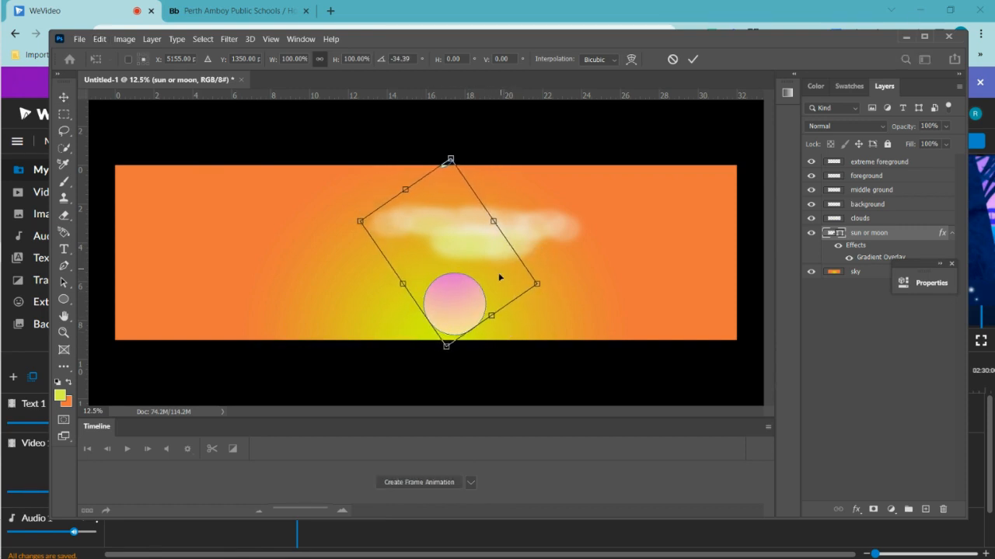
click(692, 60)
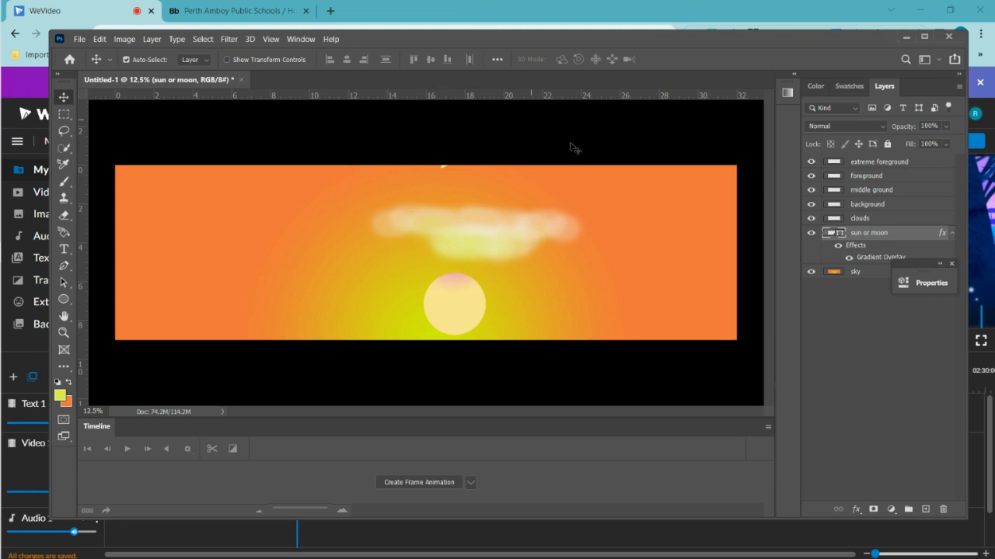
- Select the clouds layer and activate the Smudge tool
click(874, 205)
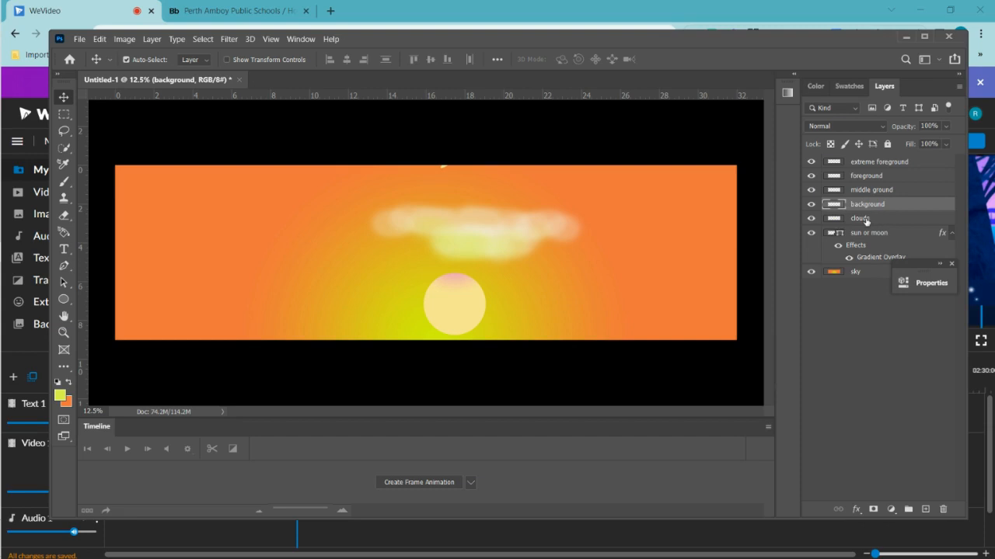
click(885, 221)
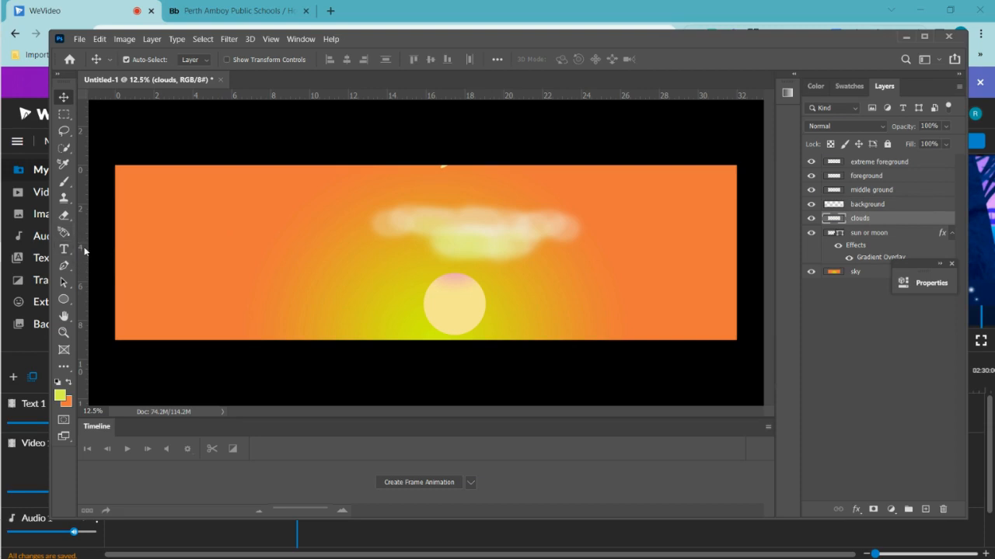
click(64, 368)
right_click(66, 367)
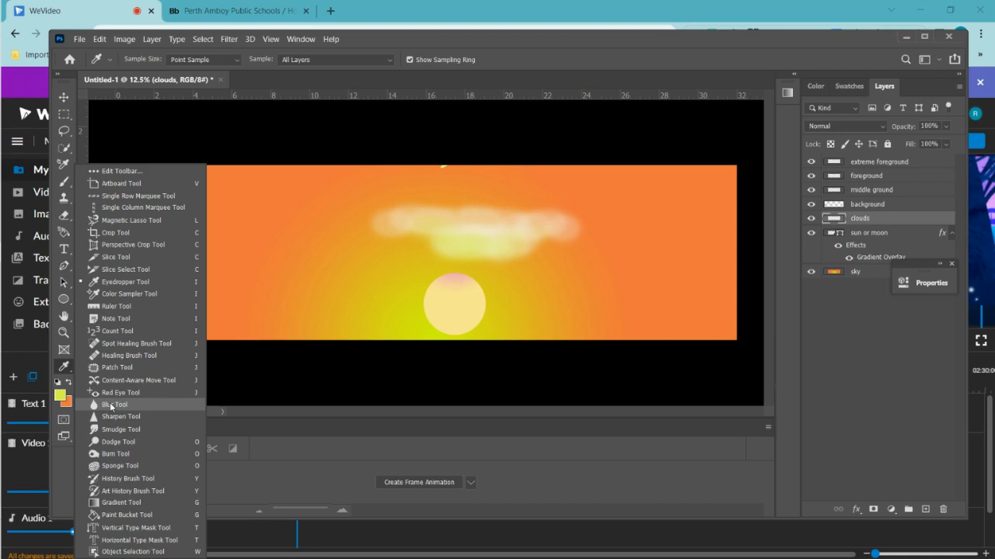
click(123, 431)
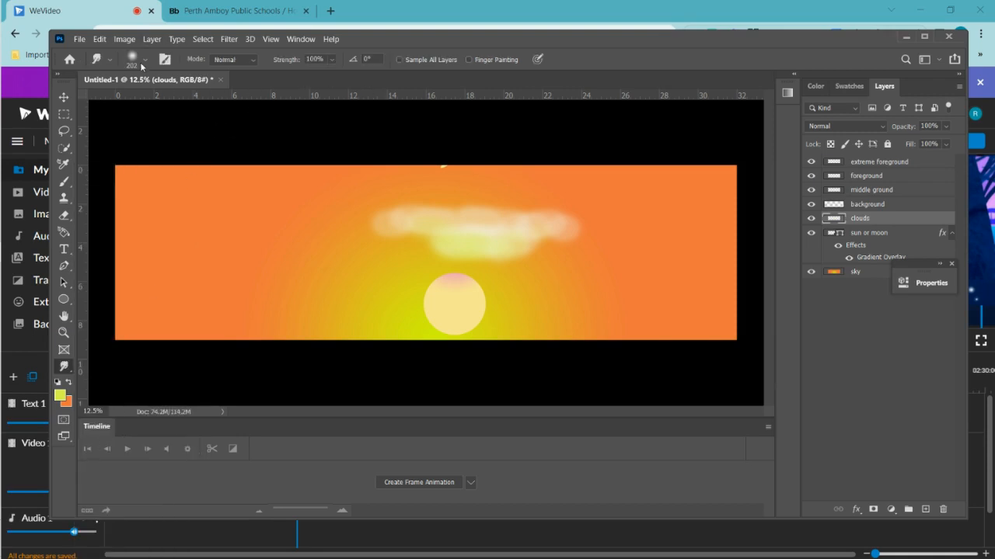
- Set the Smudge tool to 56% strength and 385 px, and smear the cloud into a smooth shape with tapered ends
click(145, 60)
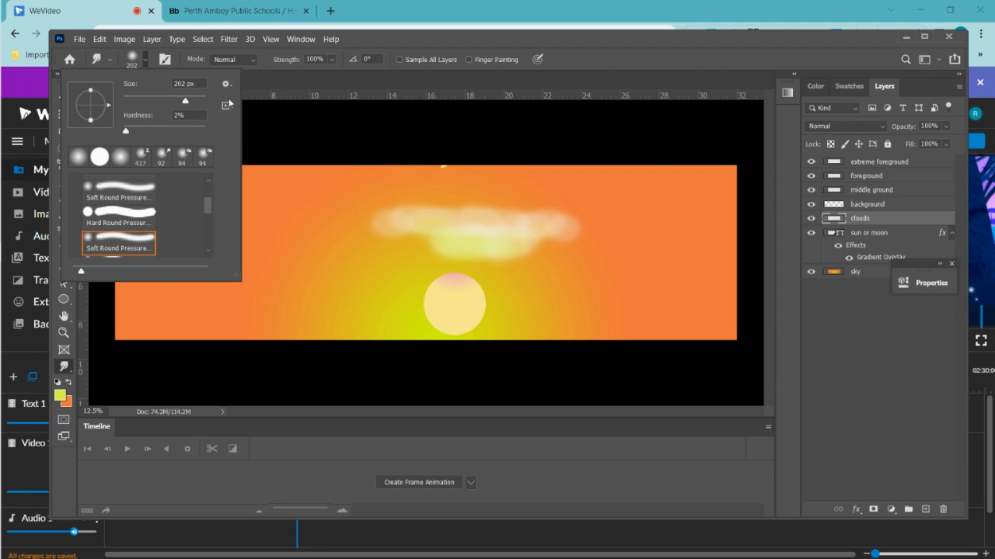
click(332, 61)
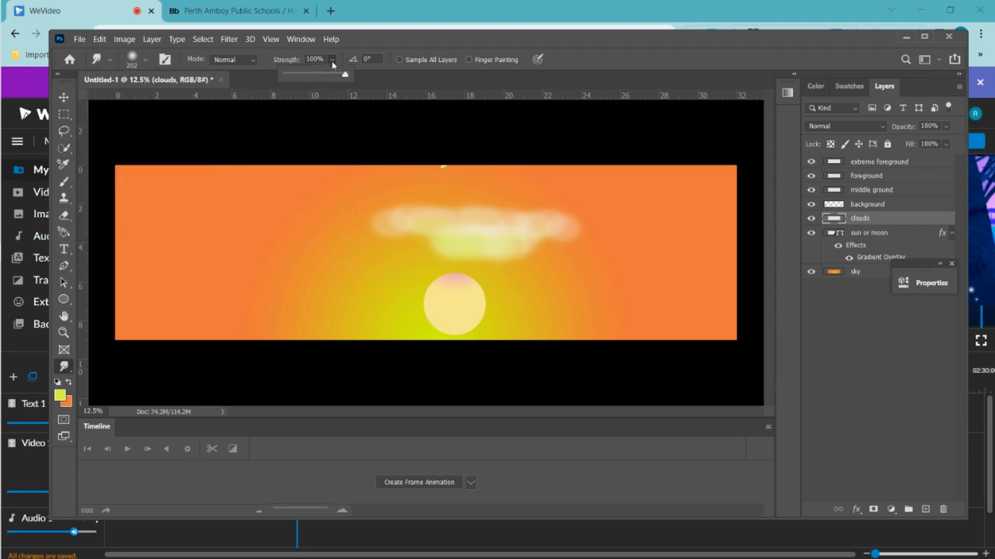
click(319, 74)
click(145, 59)
click(193, 101)
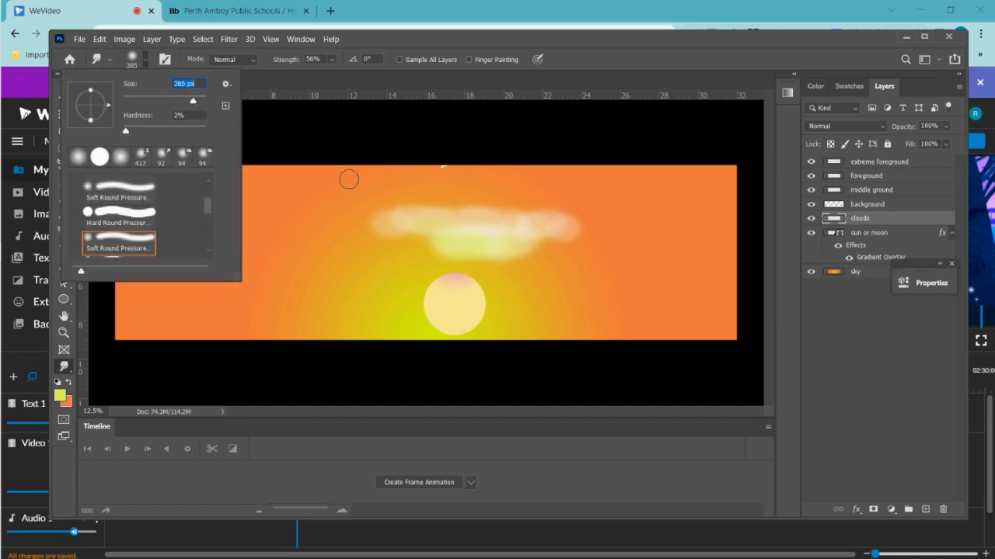
click(433, 244)
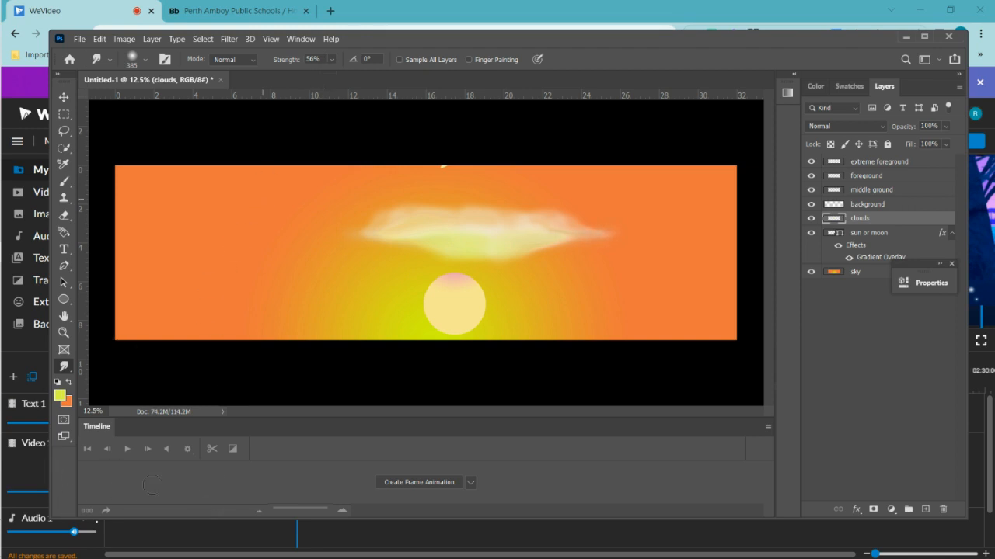
- Switch to Google Chrome by opening a new browser window
mouse_move(2, 342)
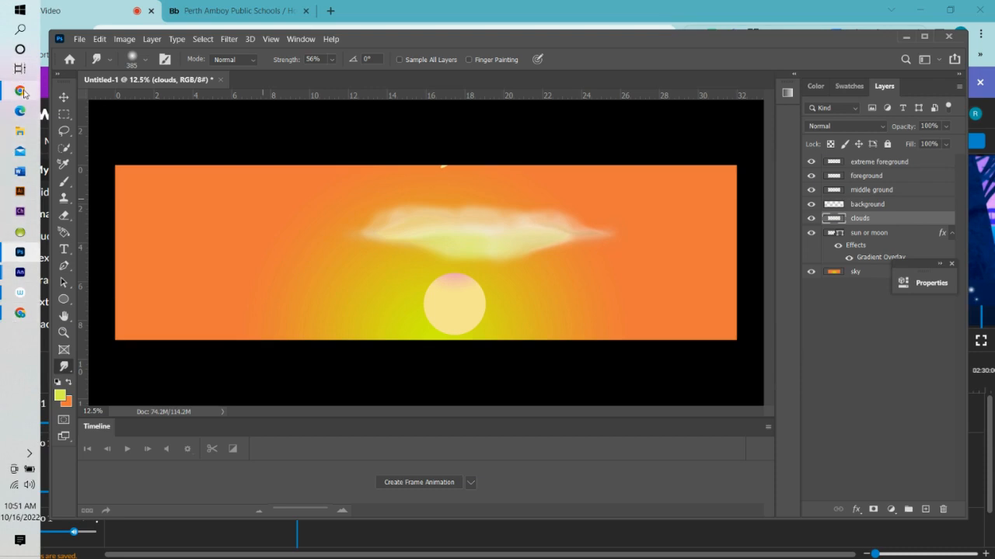
mouse_move(23, 93)
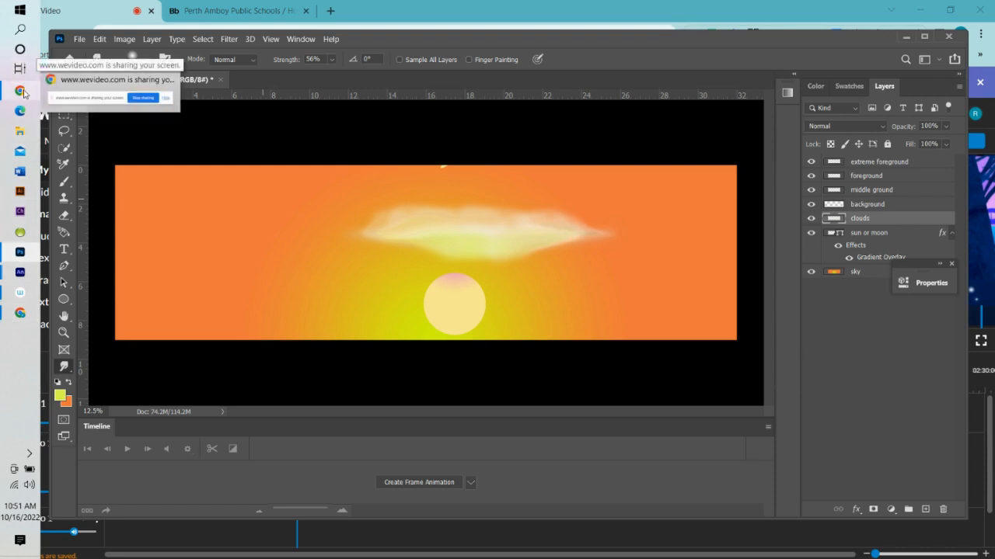
right_click(21, 91)
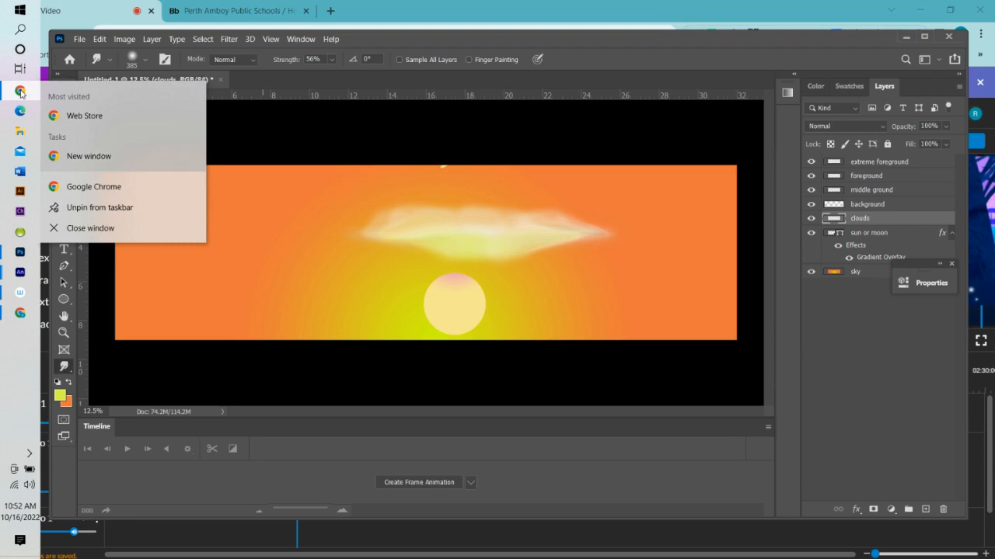
click(91, 156)
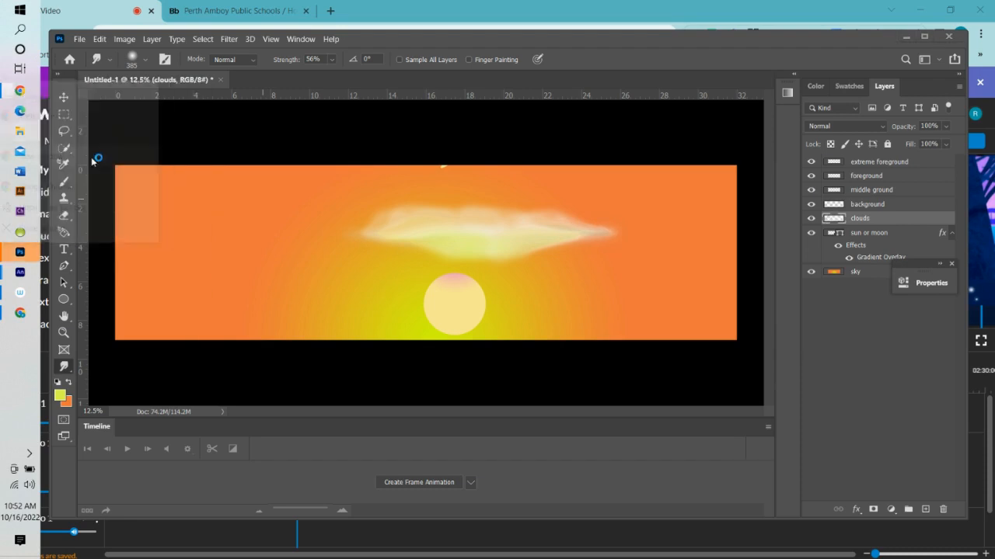
click(448, 356)
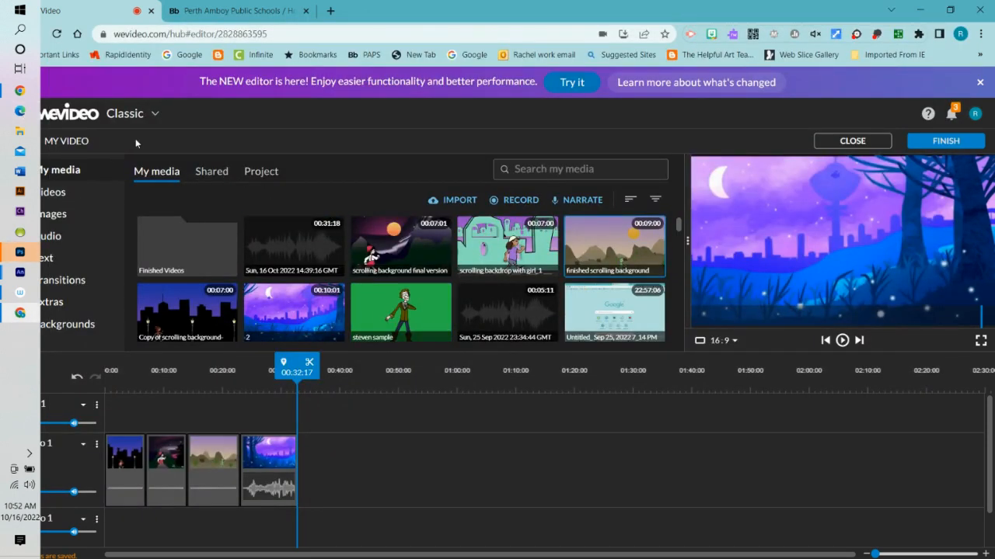
- Open Google Drive in a new browser tab, search for "sky" and open the Sky folder
click(331, 10)
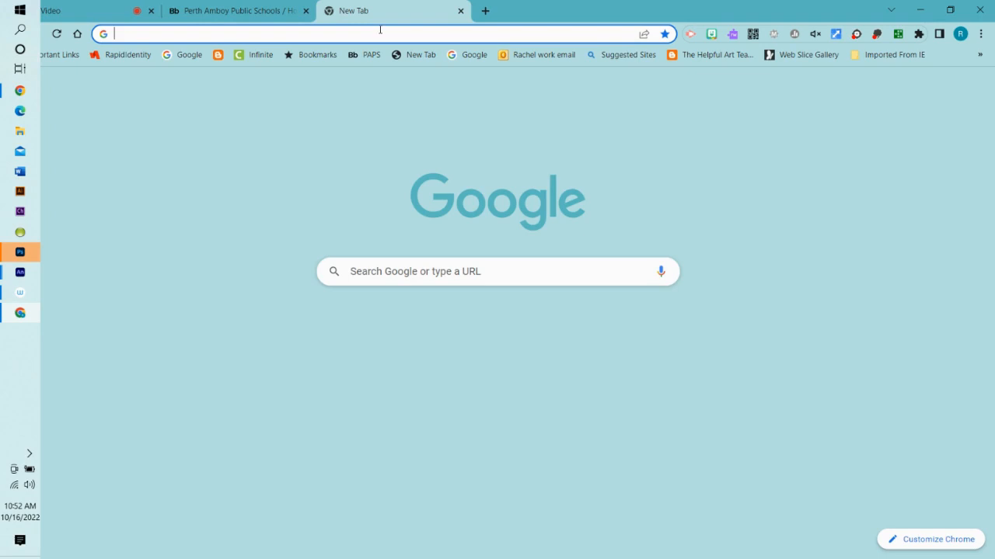
click(933, 90)
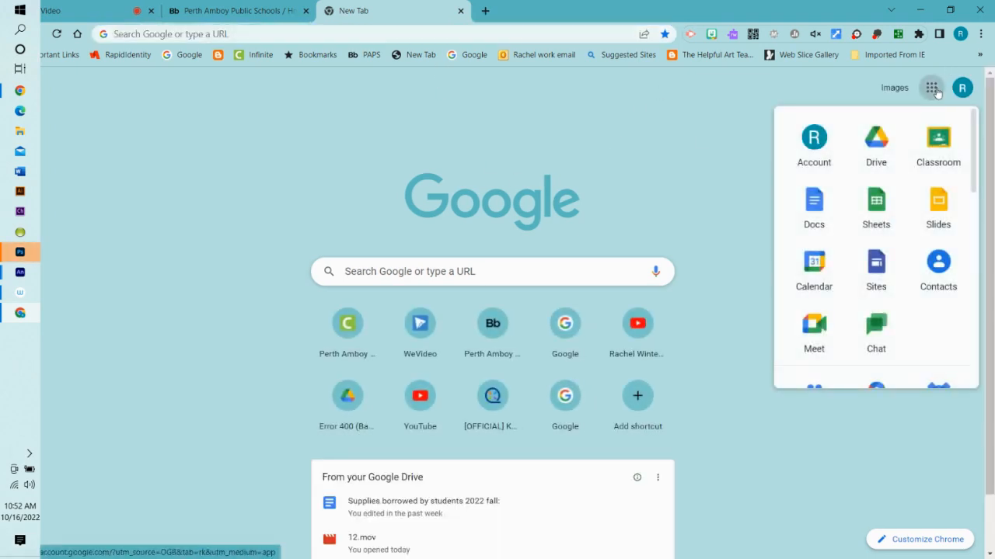
click(872, 152)
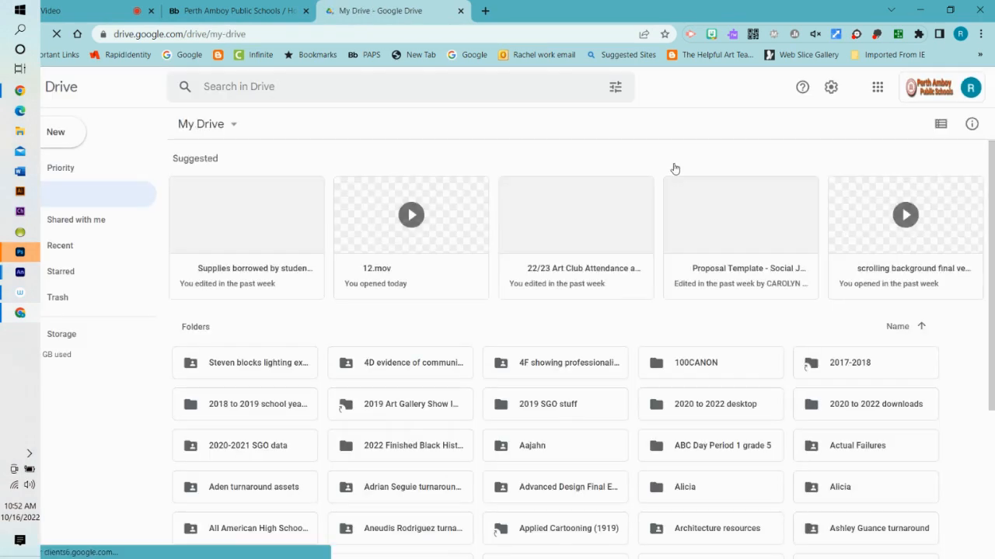
click(291, 82)
text(sky)
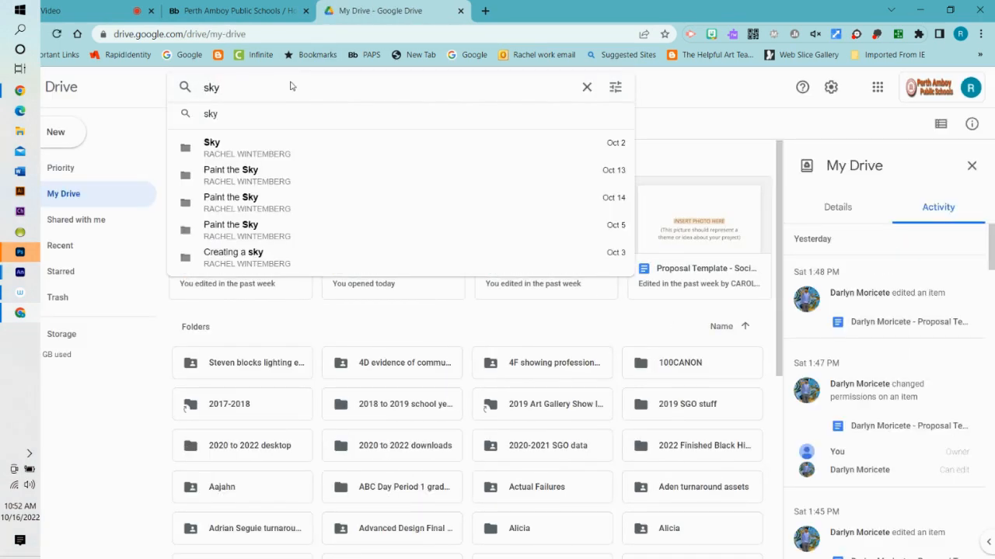
click(212, 145)
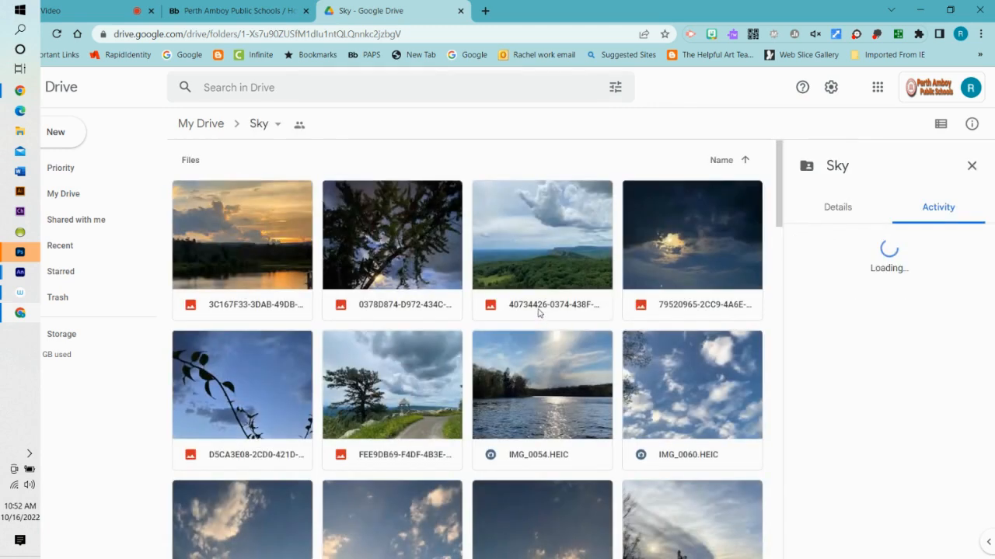
- Find the sunset photo IMG_2891.JPG in the Sky folder, preview it and download it
scroll(536, 303, down, 5)
scroll(531, 298, down, 4)
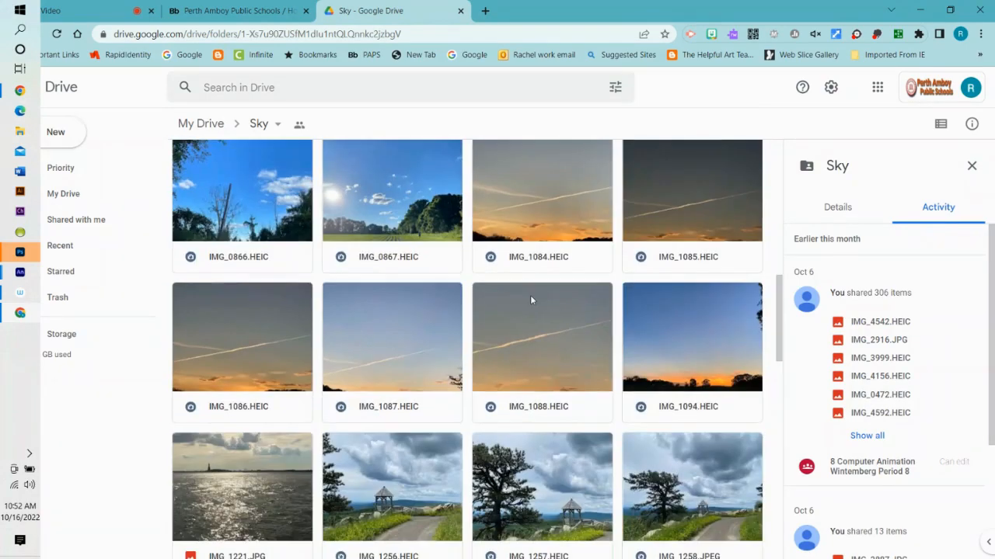
scroll(529, 296, down, 3)
scroll(529, 296, down, 6)
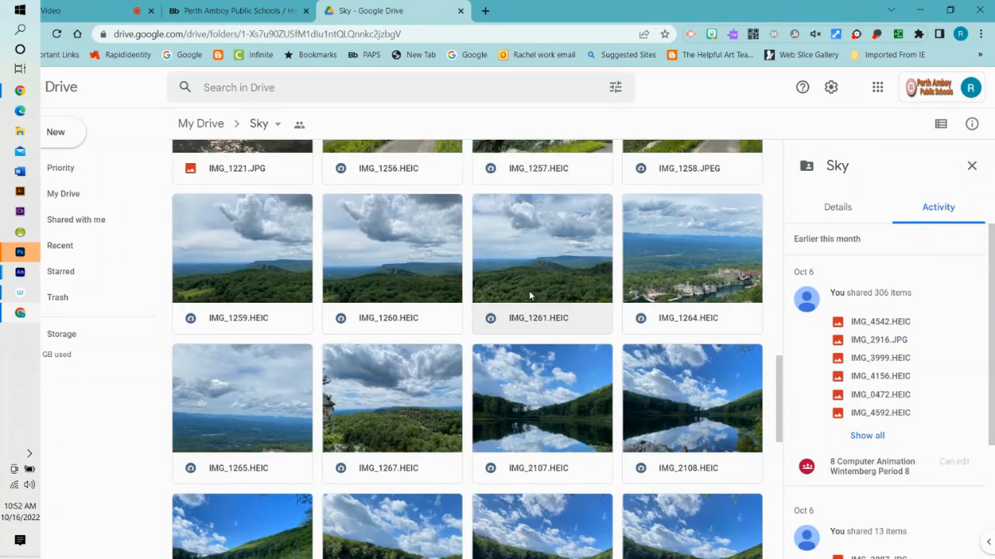
scroll(529, 296, down, 4)
scroll(529, 295, down, 10)
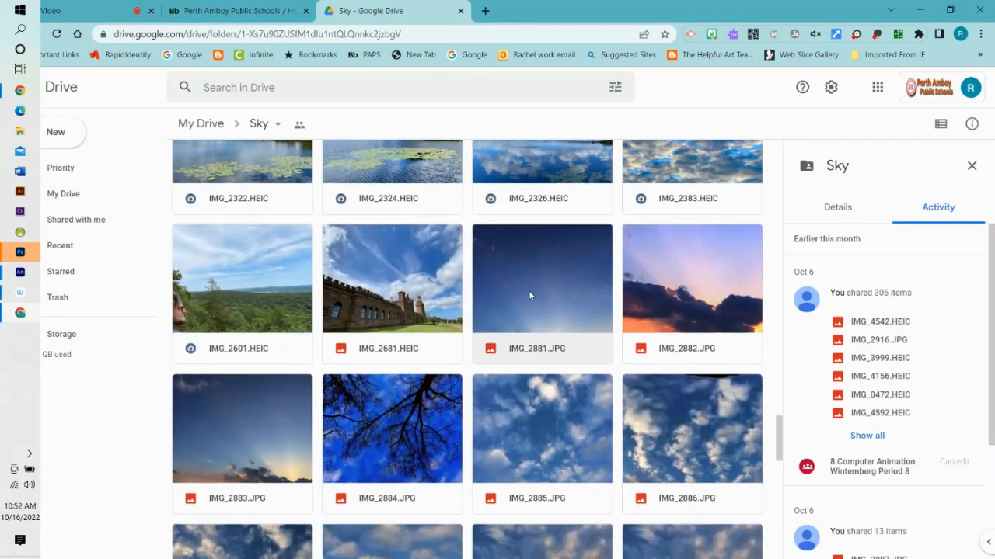
scroll(530, 295, down, 2)
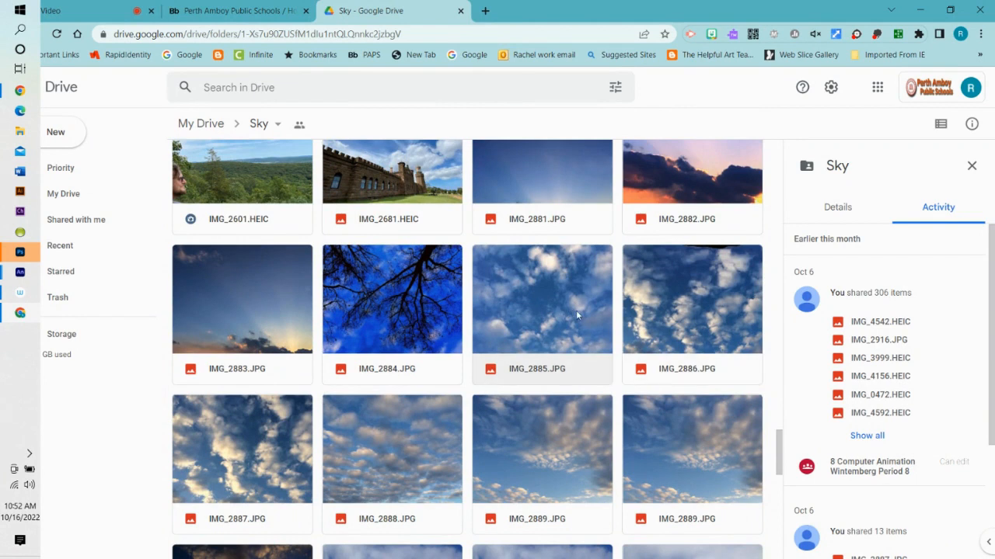
scroll(575, 310, down, 2)
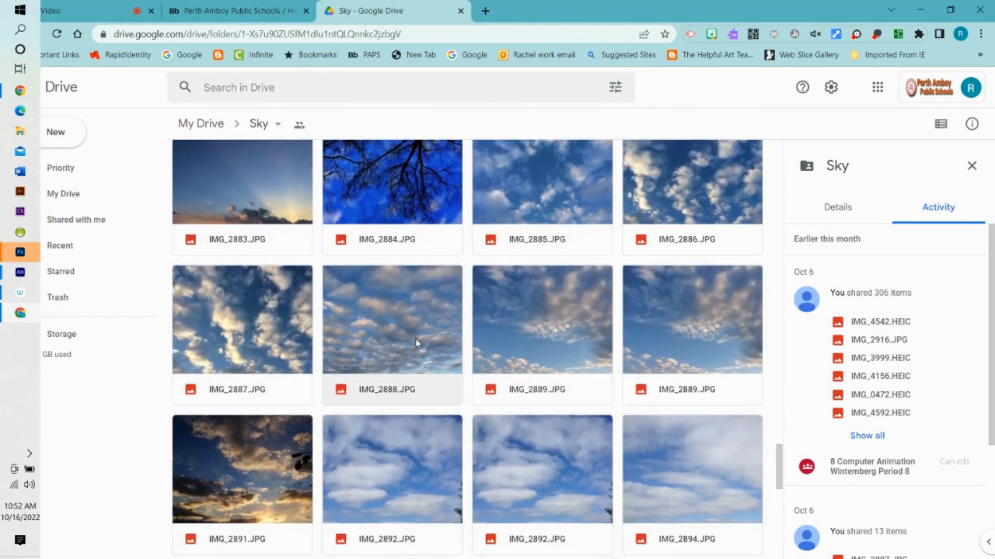
scroll(407, 338, down, 1)
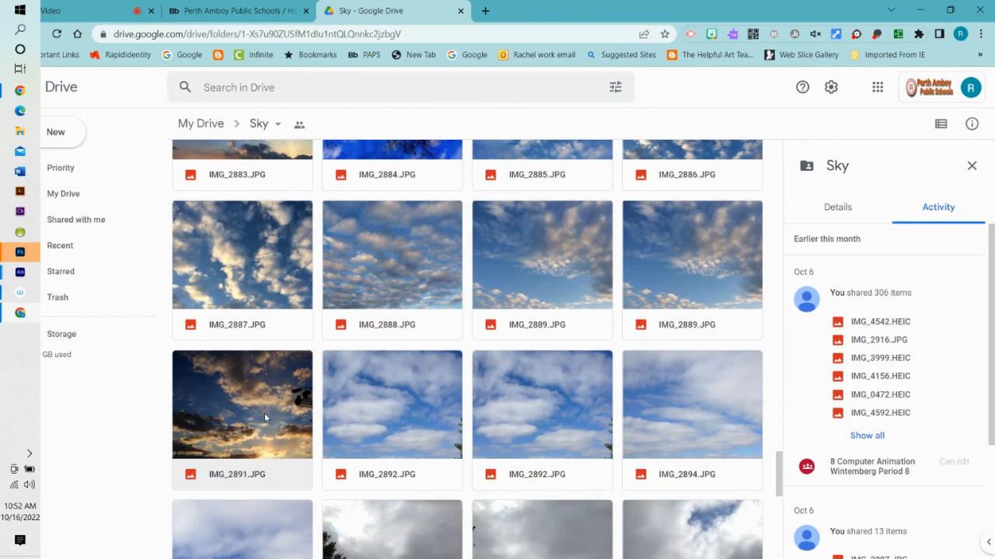
double_click(264, 417)
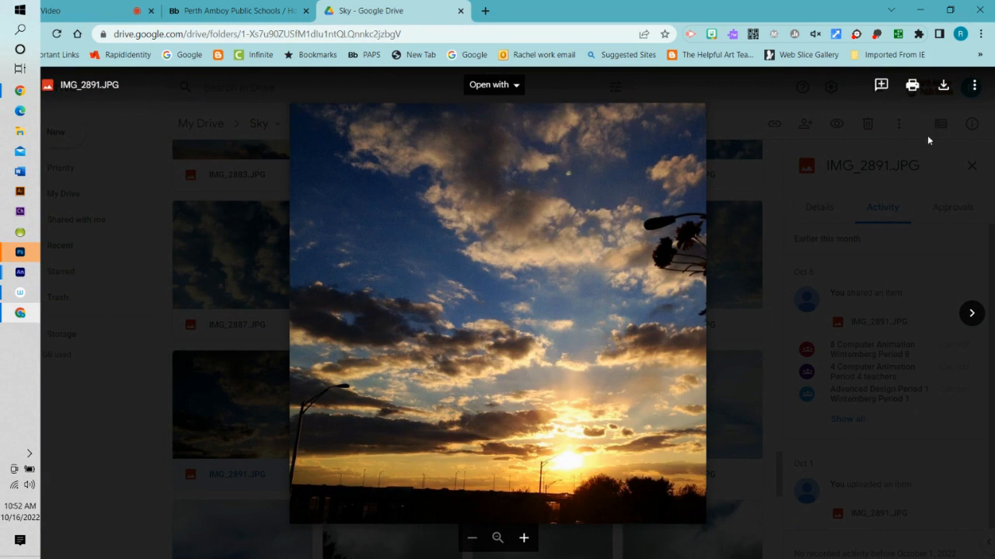
click(942, 85)
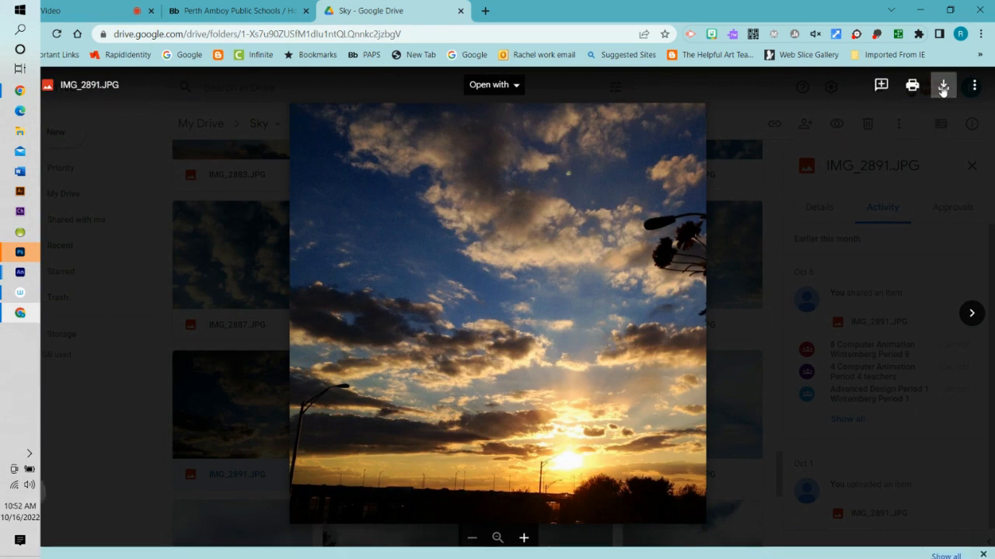
- Switch to Photoshop and open the downloaded photo IMG_2891.JPG as a separate document
click(21, 255)
click(79, 39)
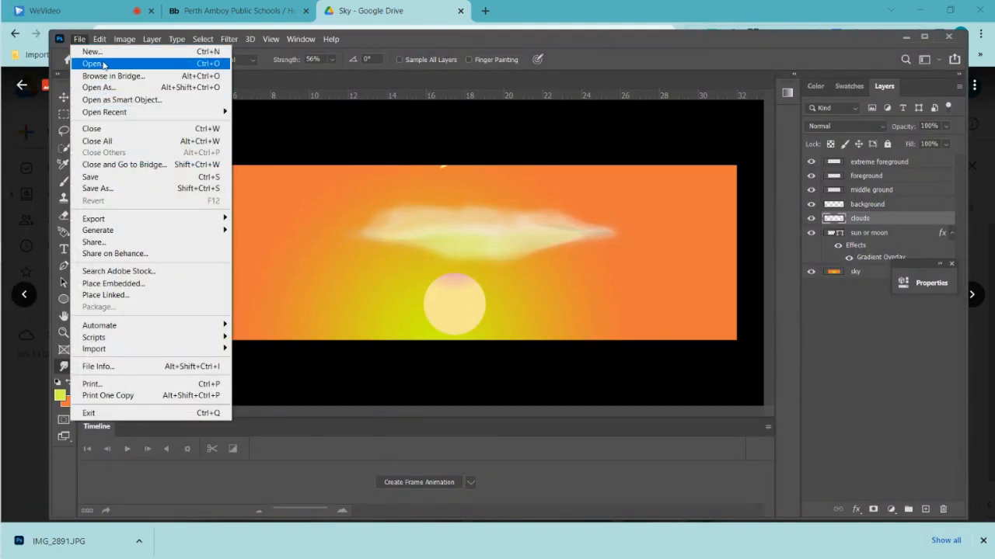
click(104, 64)
double_click(196, 141)
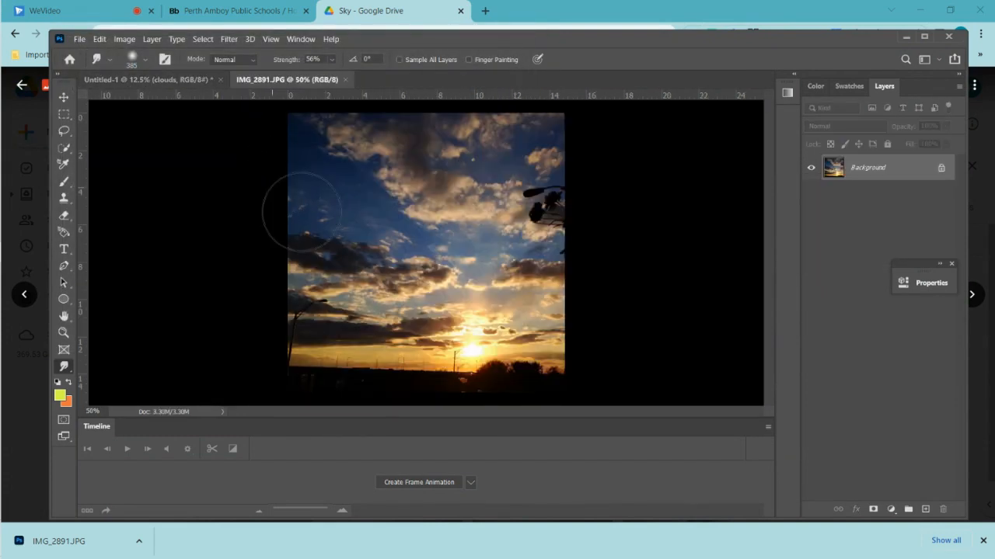
- Draw a freehand Lasso selection around the sunlit cloud left of the sun in the photo
click(65, 149)
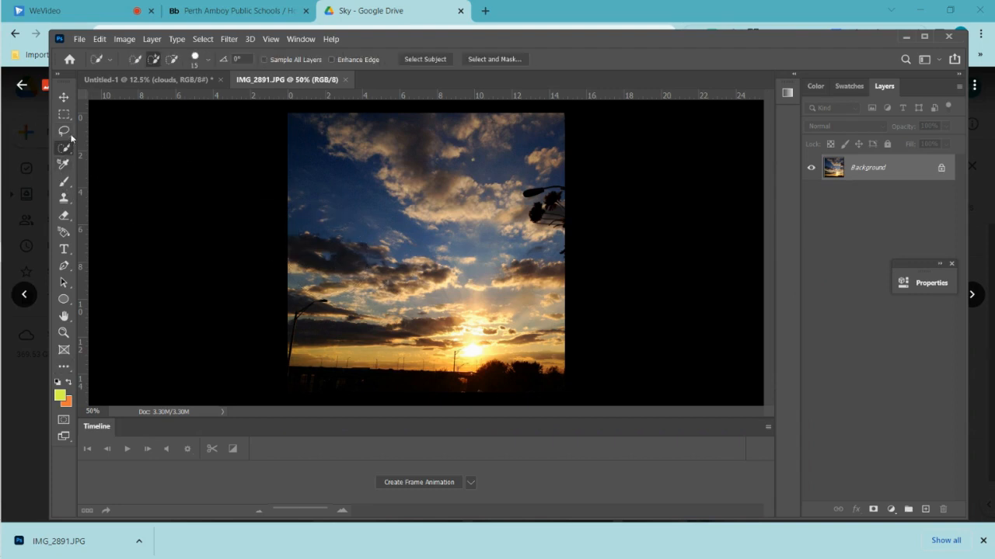
click(66, 130)
click(97, 131)
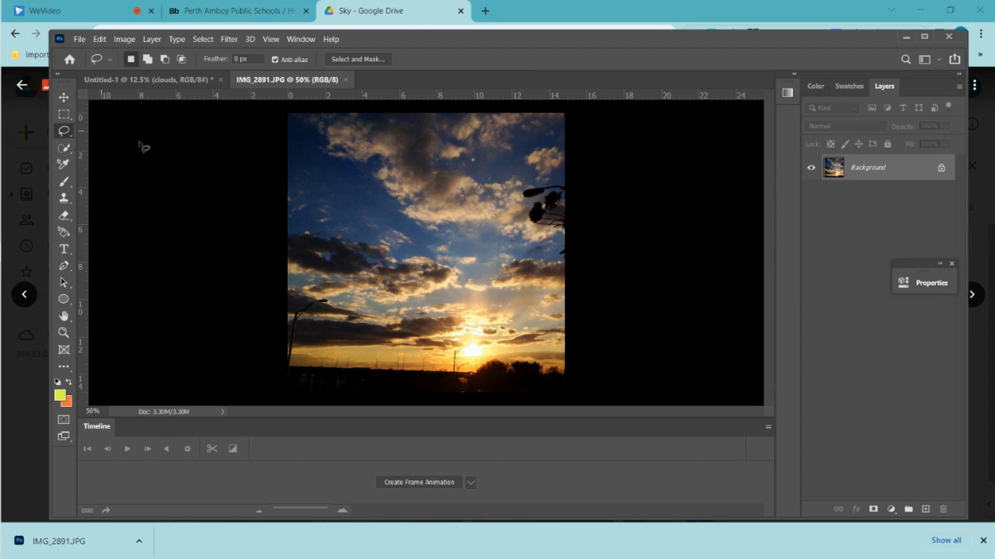
mouse_move(286, 222)
mouse_down()
mouse_move(409, 234)
mouse_move(485, 277)
mouse_move(464, 307)
mouse_move(382, 322)
mouse_up()
mouse_move(334, 308)
mouse_down()
mouse_move(307, 296)
mouse_move(326, 273)
mouse_move(366, 277)
mouse_move(456, 251)
mouse_move(391, 248)
mouse_up()
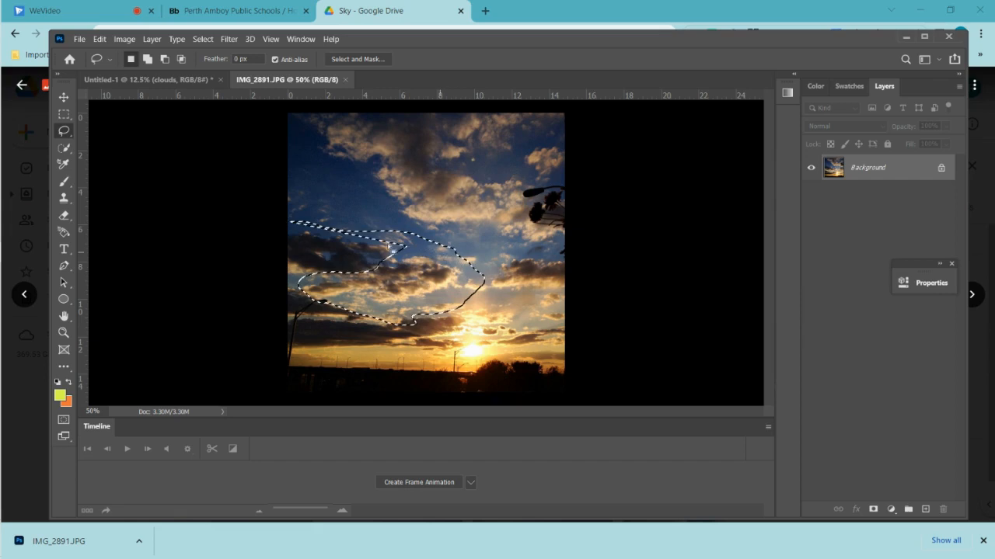
- Copy the selected cloud, paste it onto a new layer and hide the Background layer
click(99, 39)
click(148, 122)
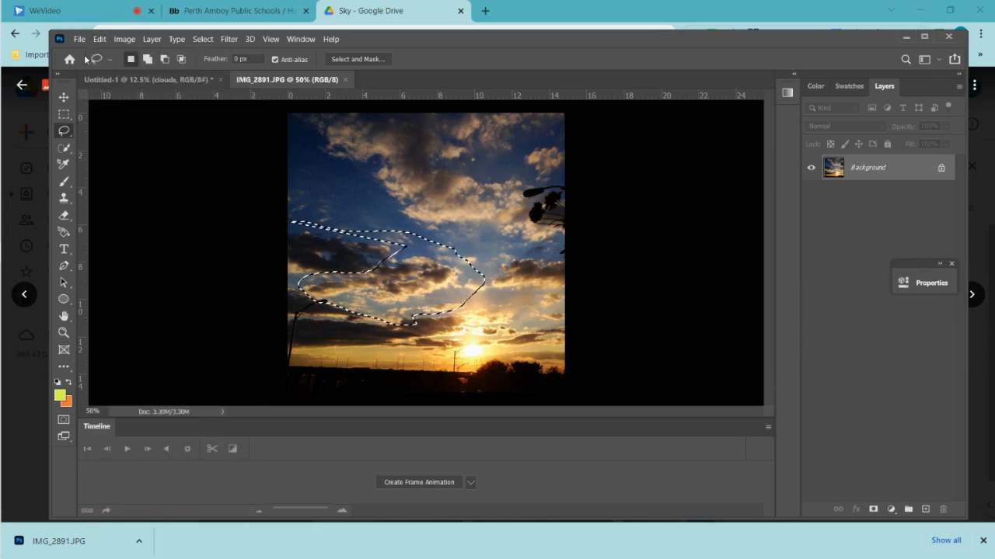
click(103, 39)
mouse_move(124, 39)
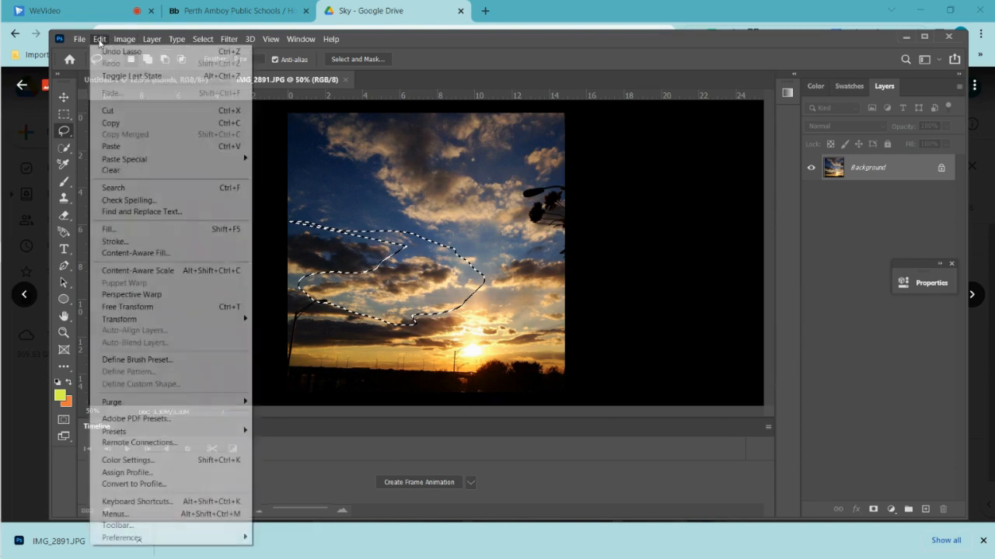
click(148, 146)
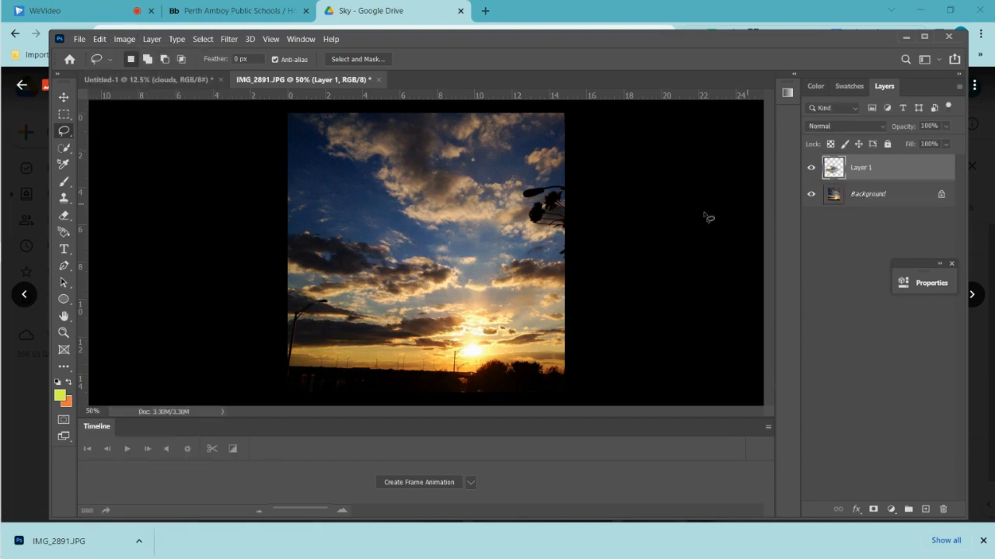
click(811, 194)
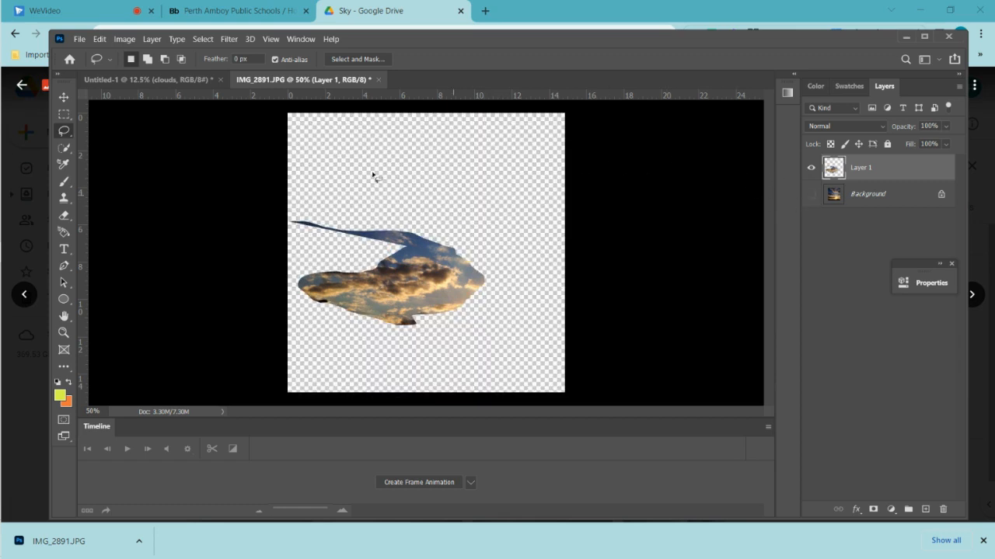
- Select the large sky areas above, beside and below the cloud on Layer 1 with the Magic Wand and delete them
click(65, 150)
right_click(65, 150)
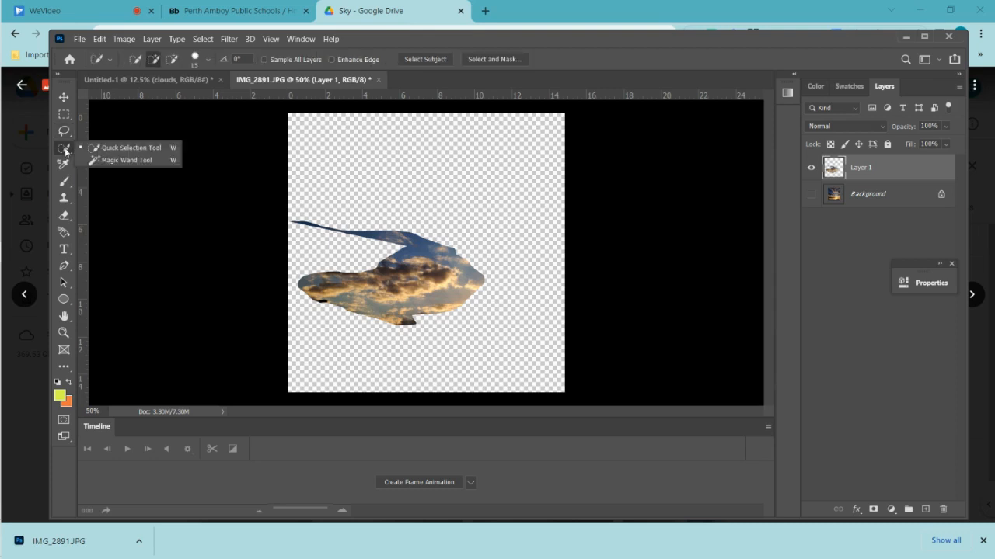
click(128, 161)
click(424, 251)
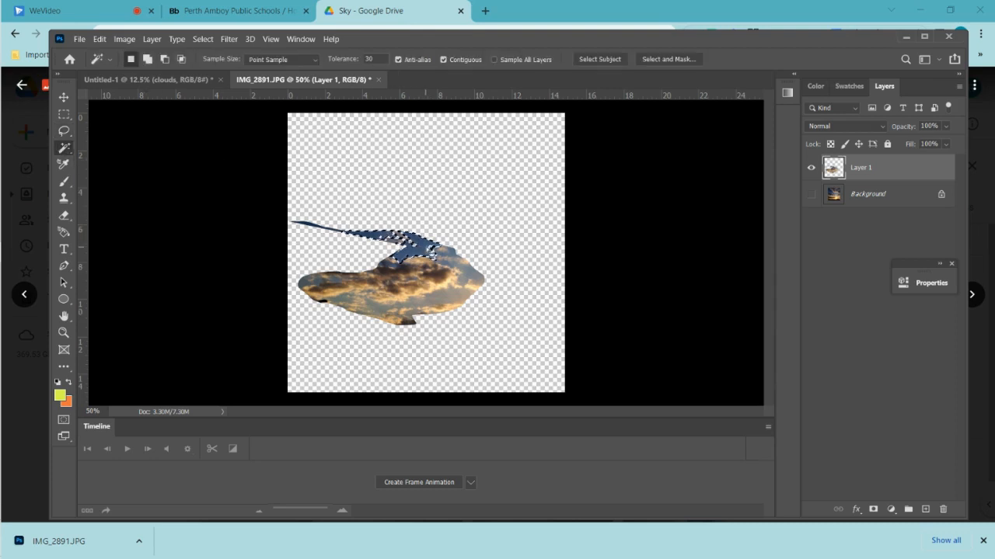
key(Delete)
click(466, 271)
key(Delete)
click(456, 300)
key(Delete)
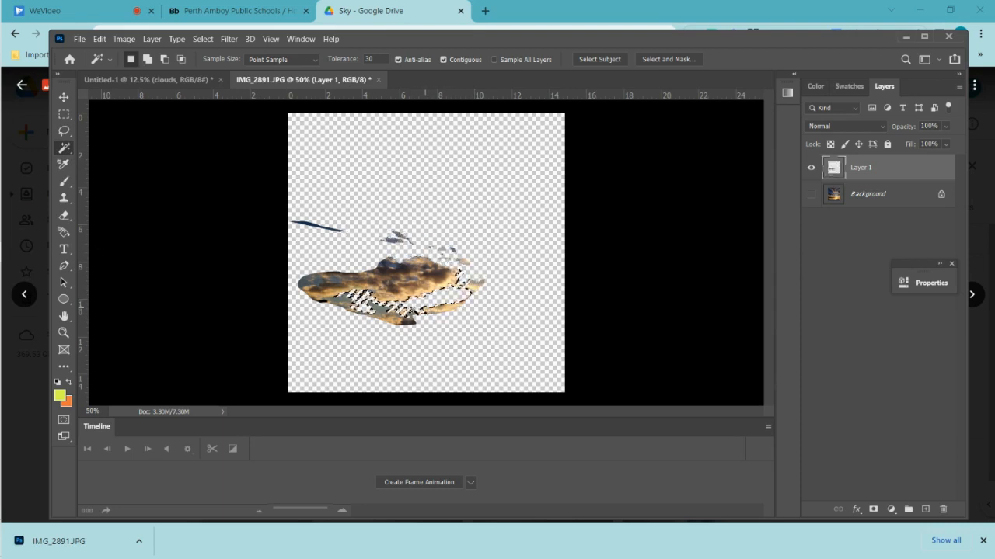
- Select and delete the leftover sky patches along the cloud's lower edge with the Magic Wand
click(344, 299)
key(Delete)
click(338, 302)
key(Delete)
click(409, 321)
key(Delete)
click(389, 322)
key(Delete)
click(383, 313)
key(Delete)
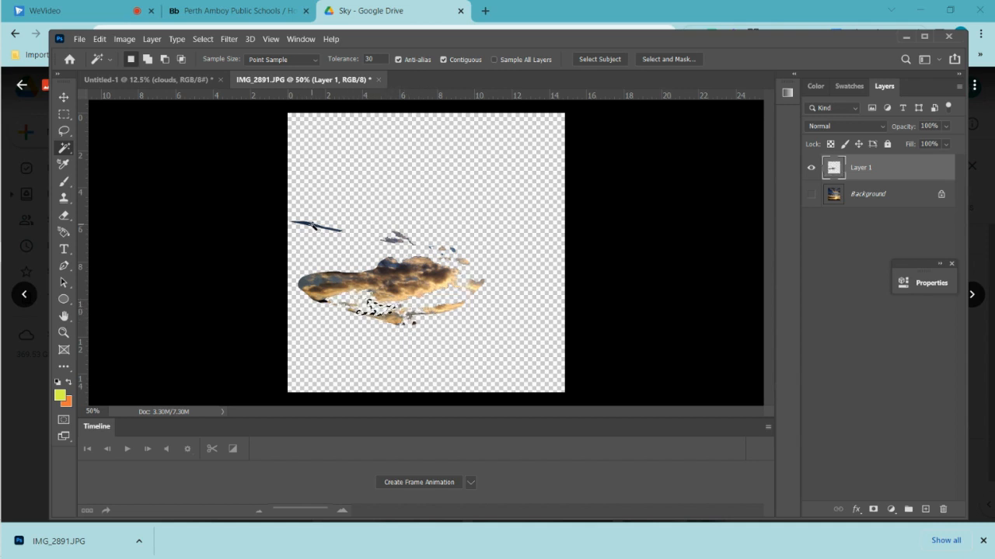
- Delete the thin blue strip and stray fragments above the cloud, and clear the selection
click(315, 227)
key(Delete)
click(392, 241)
key(Delete)
click(398, 234)
key(Delete)
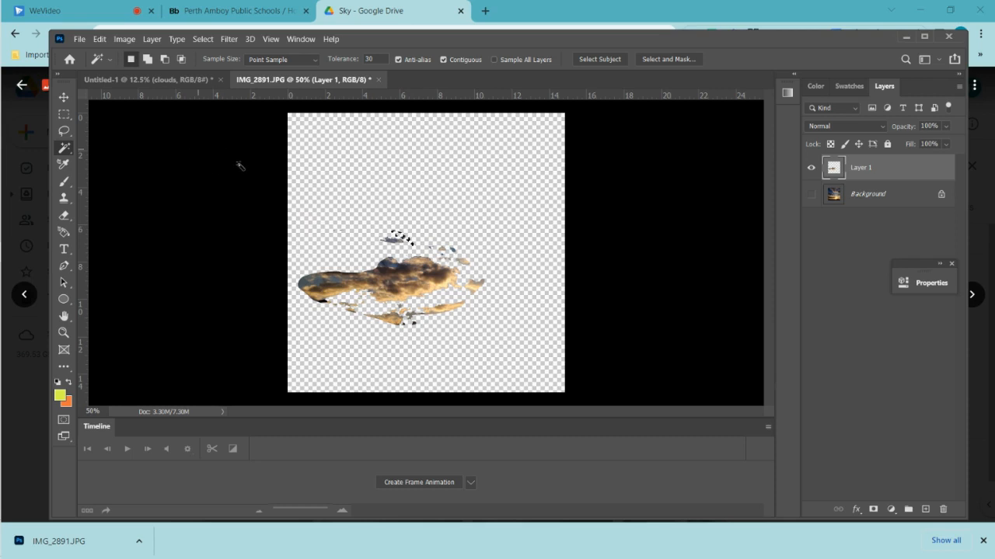
click(203, 40)
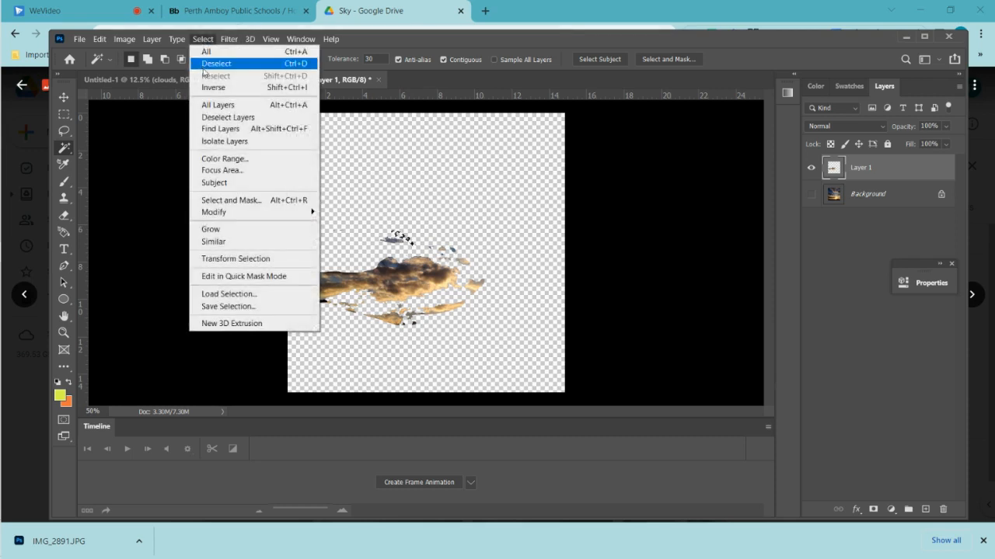
click(210, 65)
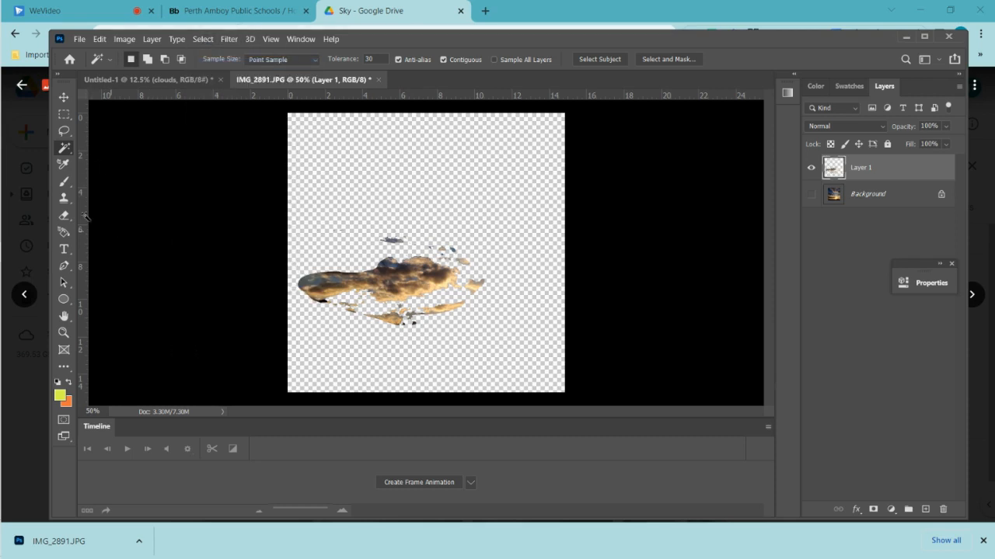
- Set the Eraser to 187 px and erase the remaining loose fragments around the cloud
click(63, 215)
click(143, 61)
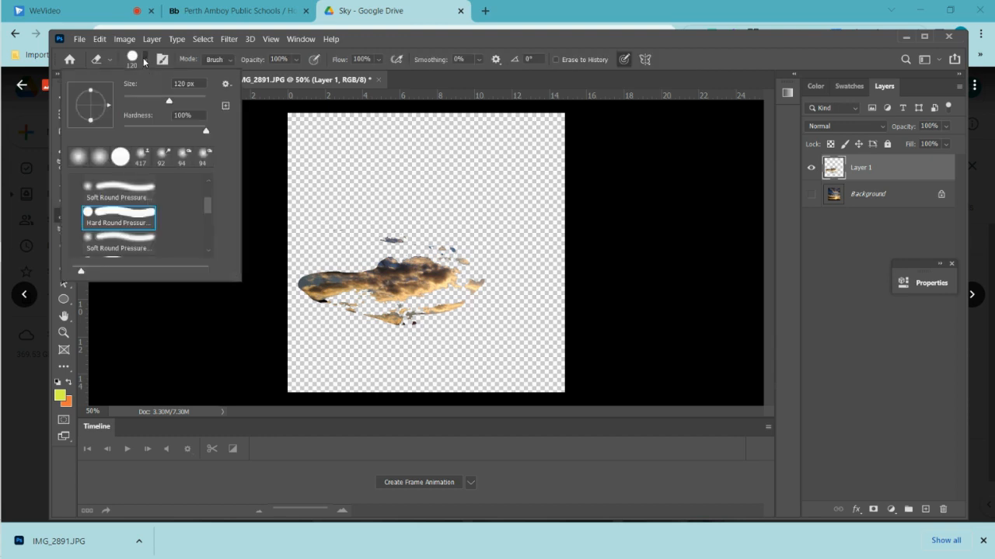
click(182, 100)
mouse_move(392, 225)
mouse_down()
mouse_move(440, 227)
mouse_move(496, 253)
mouse_move(490, 296)
mouse_move(463, 317)
mouse_move(416, 335)
mouse_move(342, 331)
mouse_move(422, 328)
mouse_up()
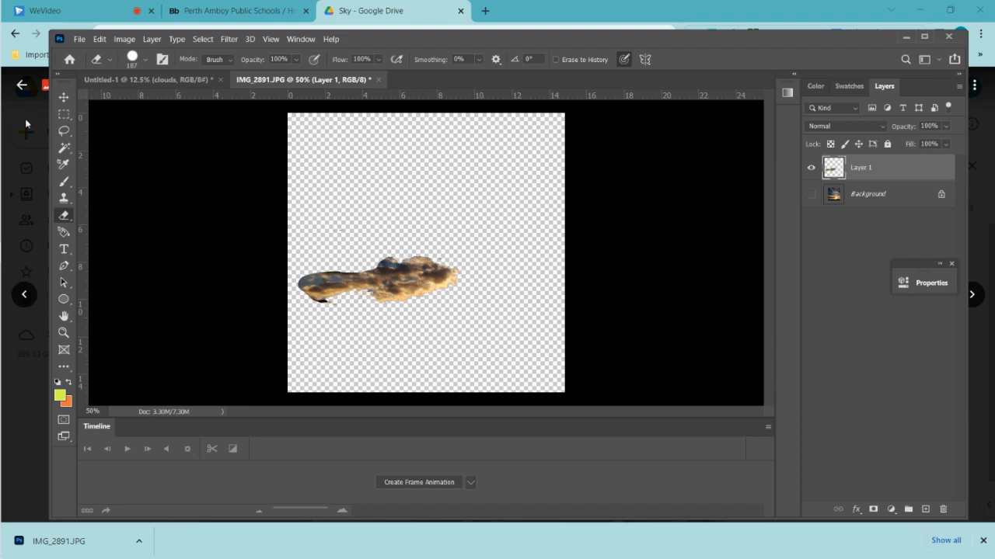
- Define a brush preset from the cut-out cloud with the name "sunset cloud"
click(99, 39)
click(189, 363)
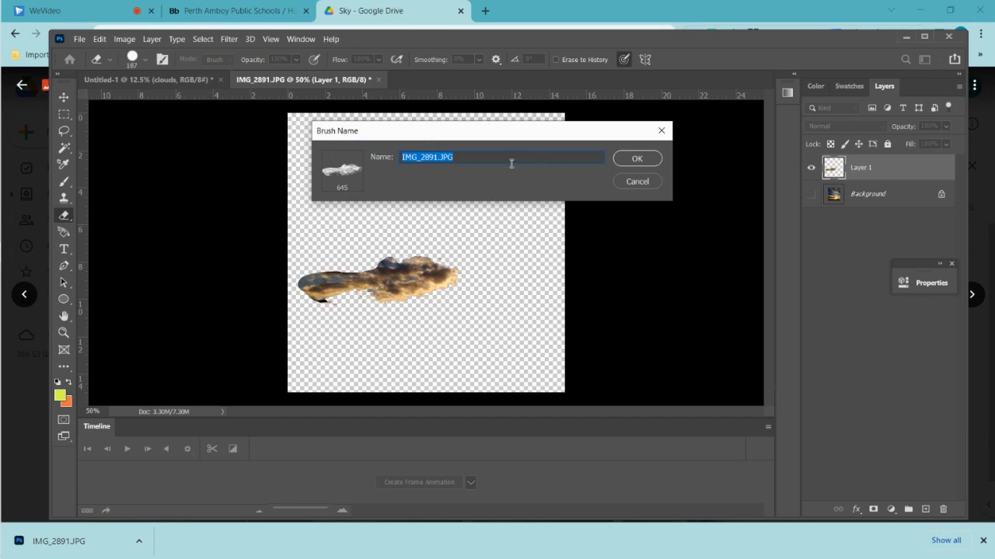
text(sunset cloud)
click(624, 180)
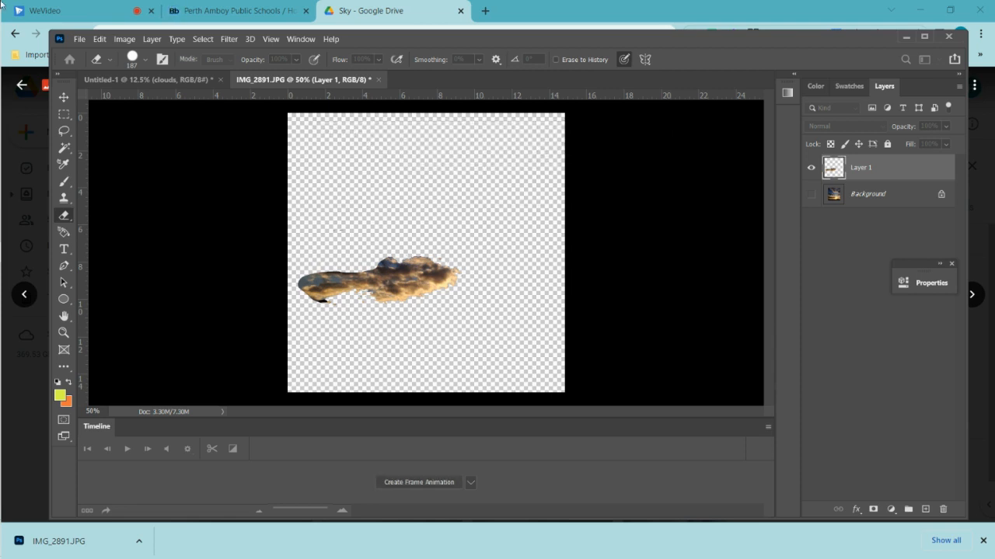
- Scale the cut-out cloud proportionally to about 148% so it spans most of the canvas width
click(98, 39)
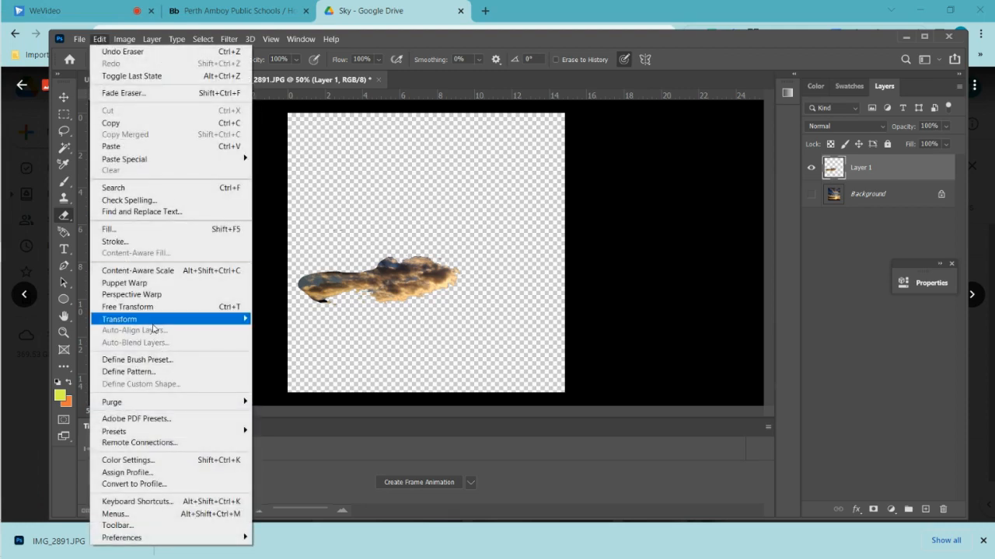
mouse_move(160, 322)
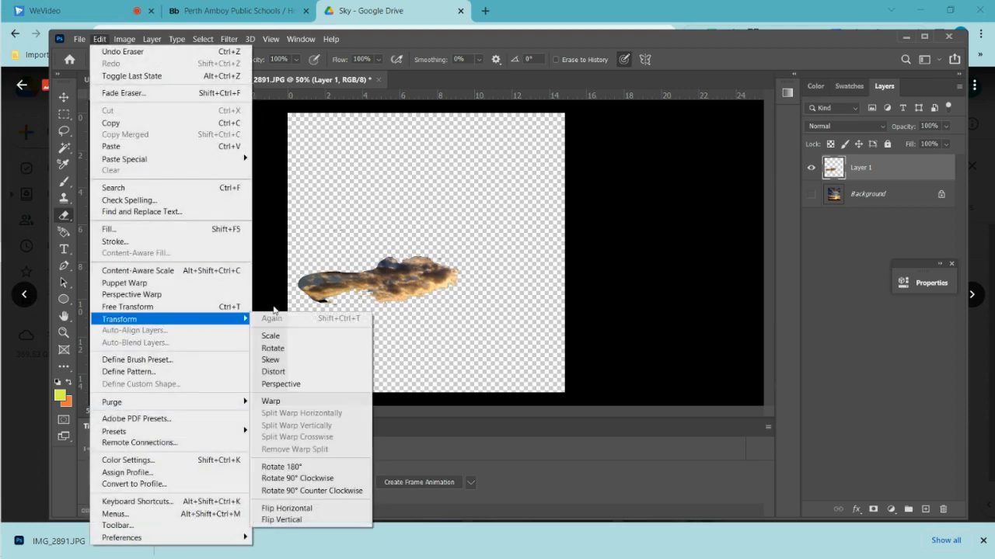
click(298, 337)
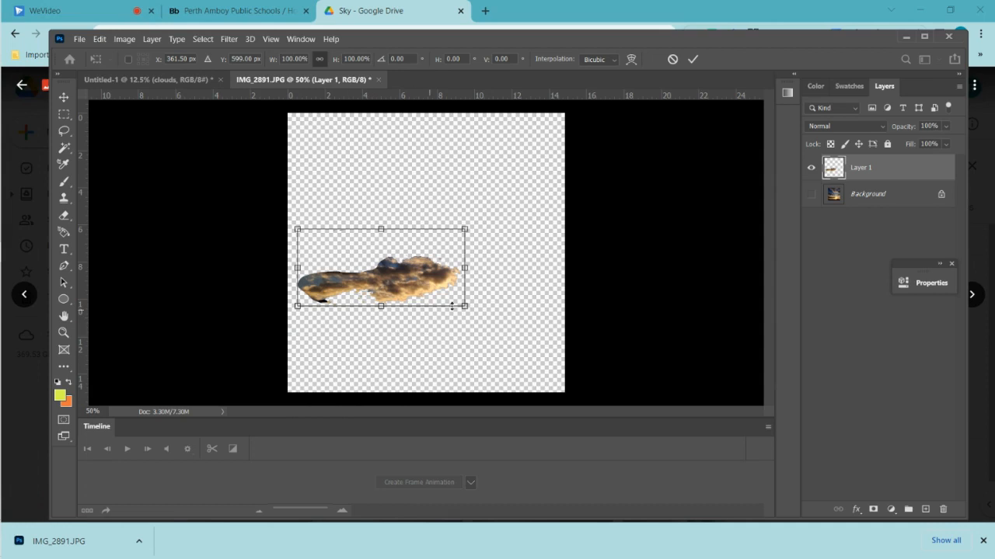
drag(465, 306, 542, 359)
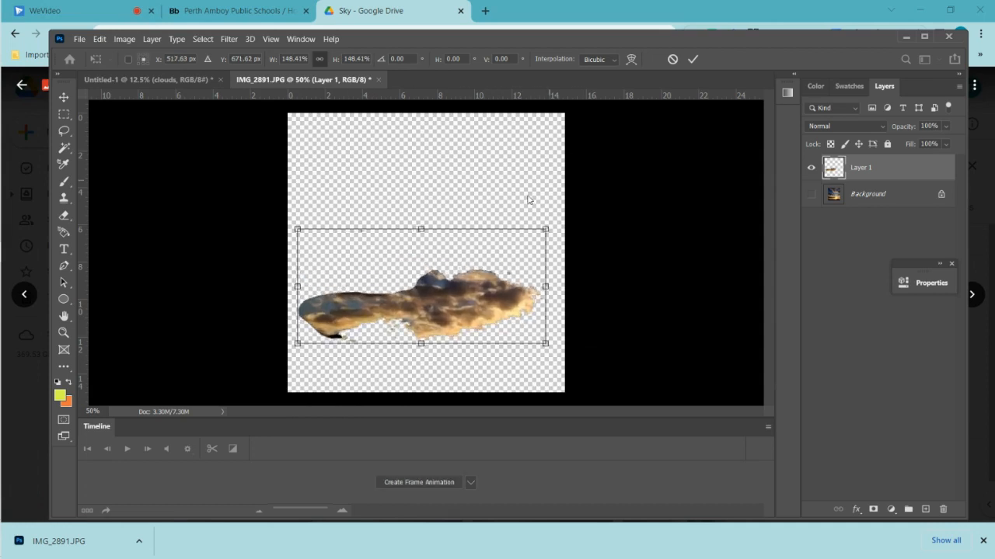
click(692, 59)
key(e)
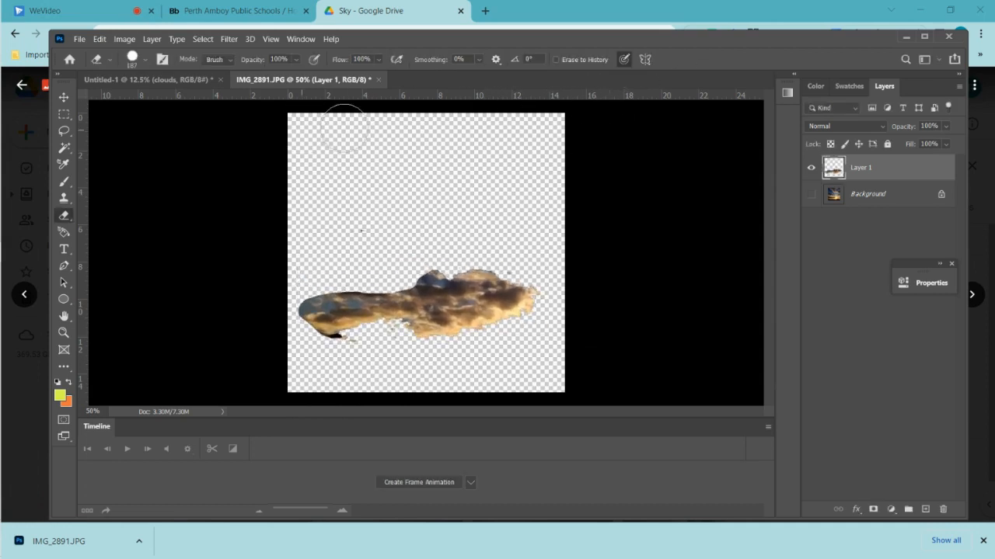
- Define a new brush preset from the enlarged cloud, naming it "sunset cloud"
click(100, 39)
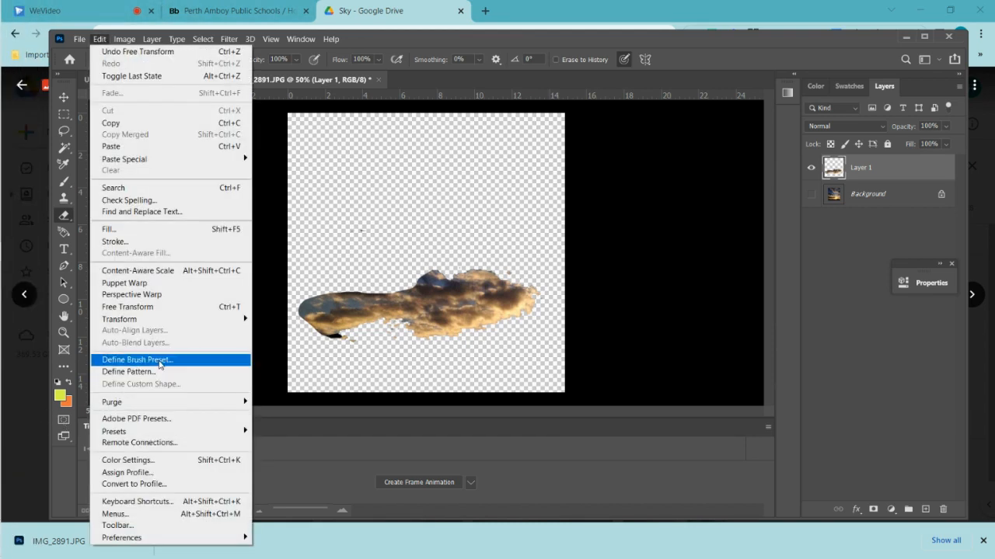
click(134, 360)
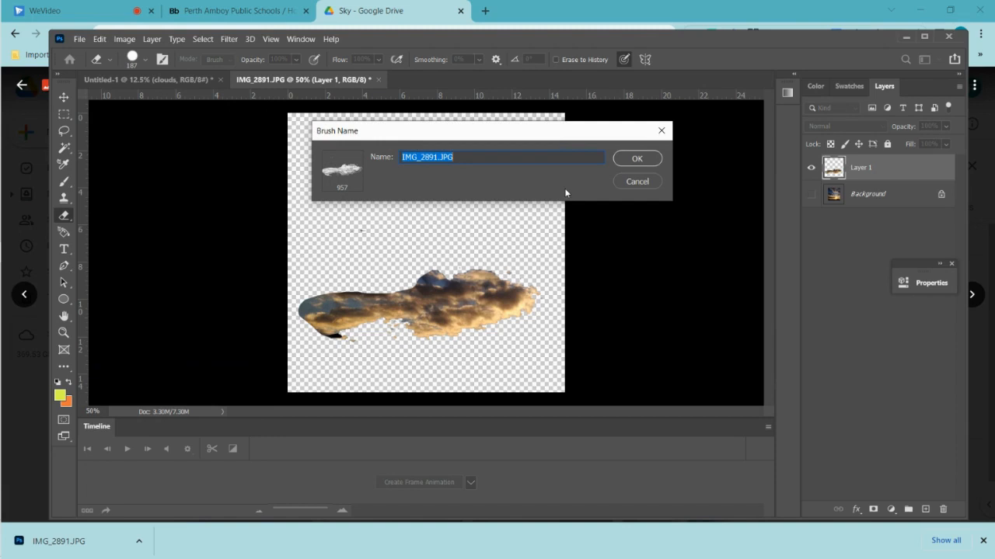
text(sunset cloud)
click(639, 156)
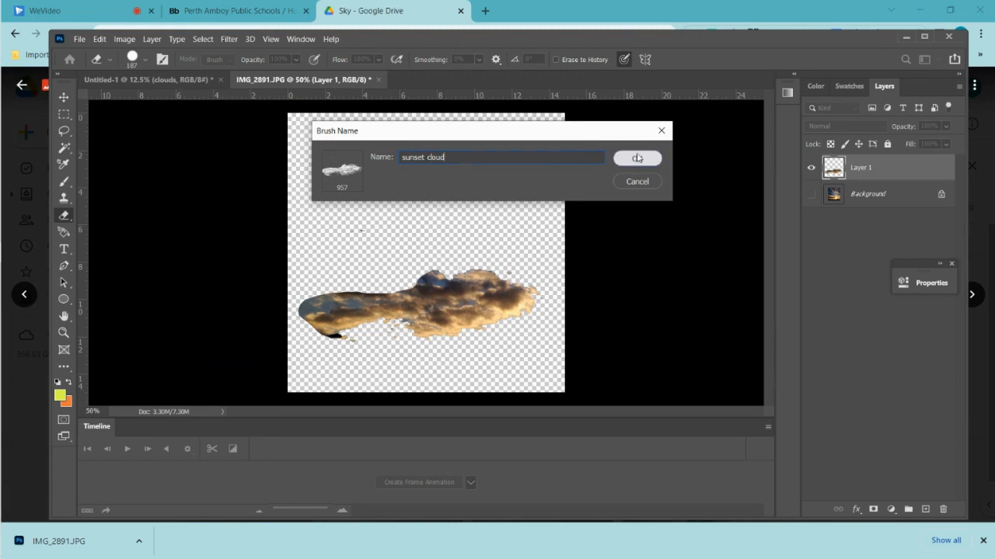
- Switch to the Untitled-1 landscape document and set the Eraser's sunset cloud tip to 2165 px
click(164, 77)
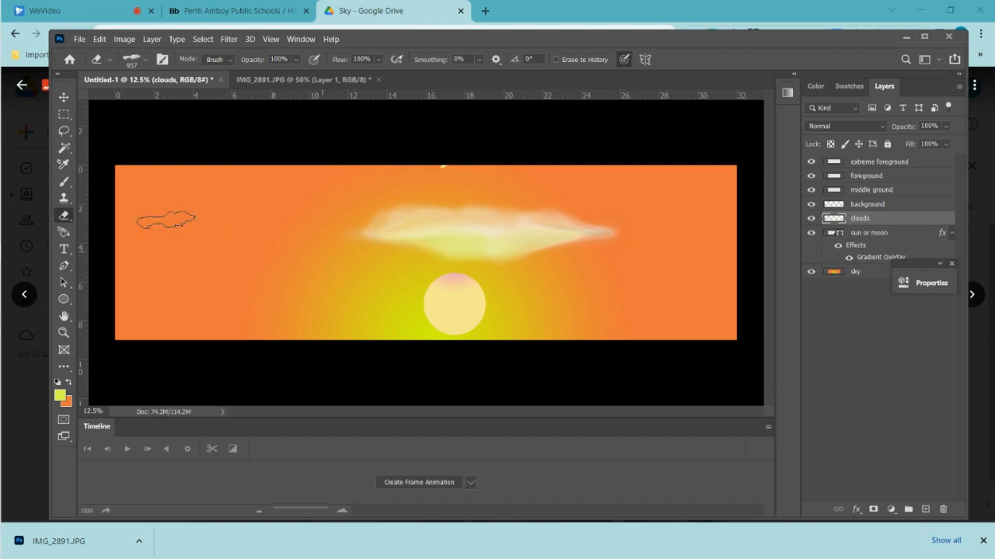
click(144, 64)
drag(199, 104, 201, 102)
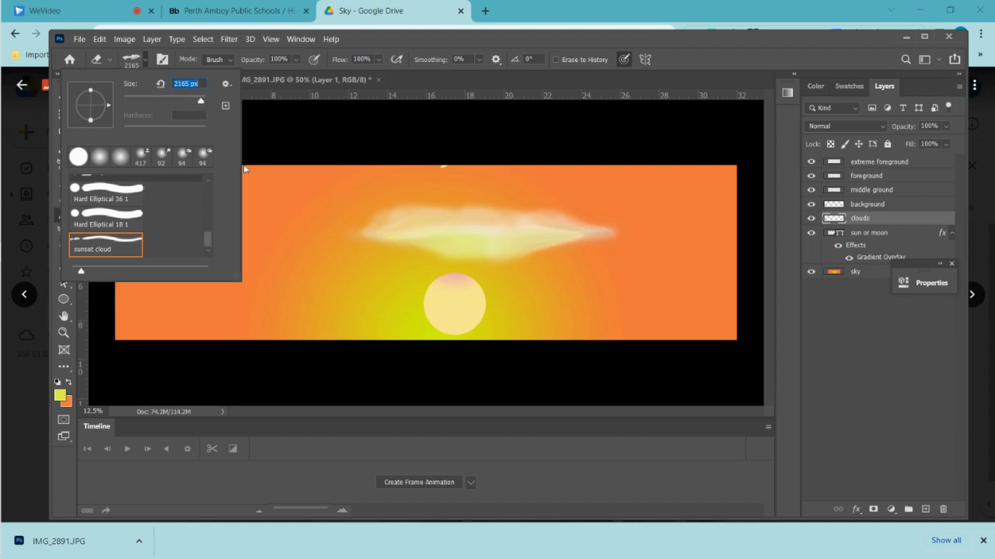
click(282, 185)
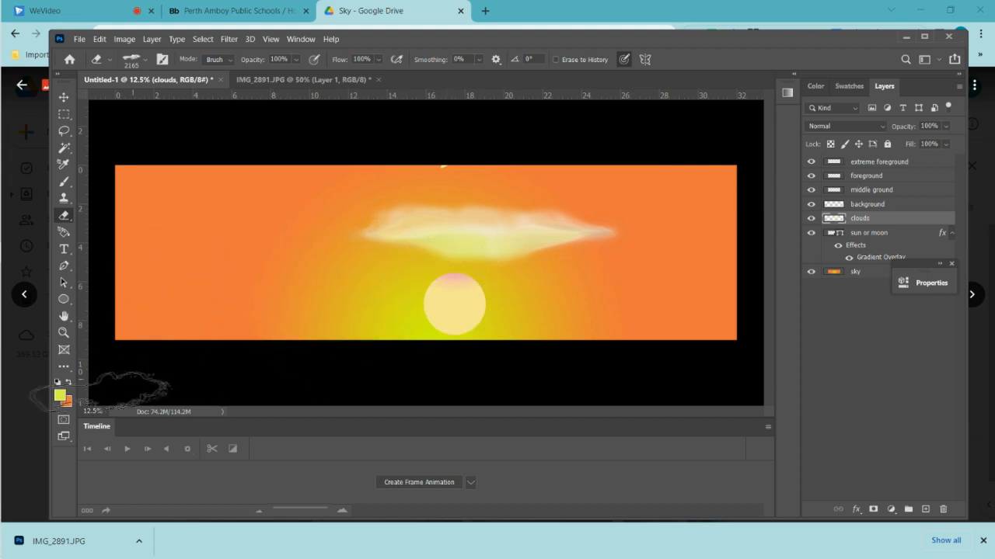
- Set the foreground color to the near-white #fbfcf6
click(60, 395)
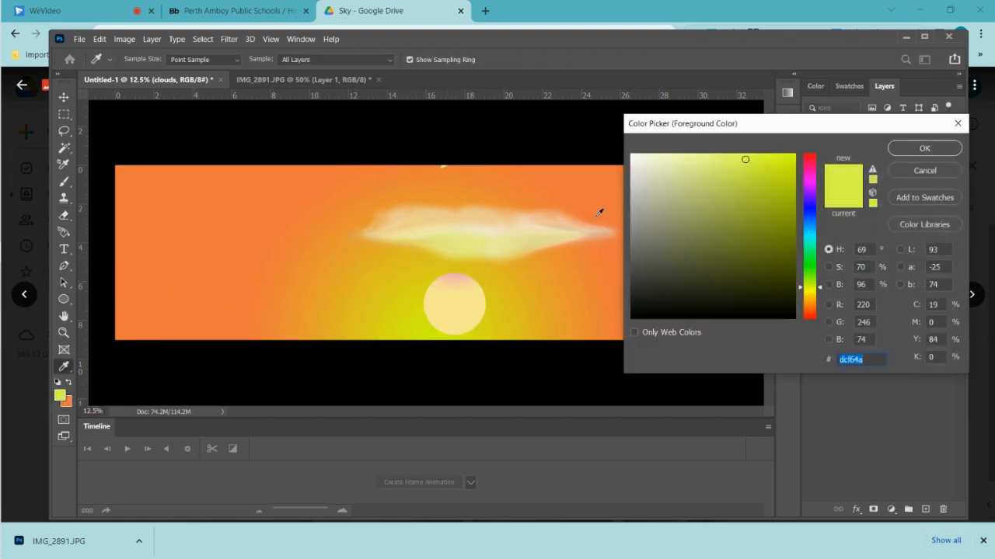
click(634, 156)
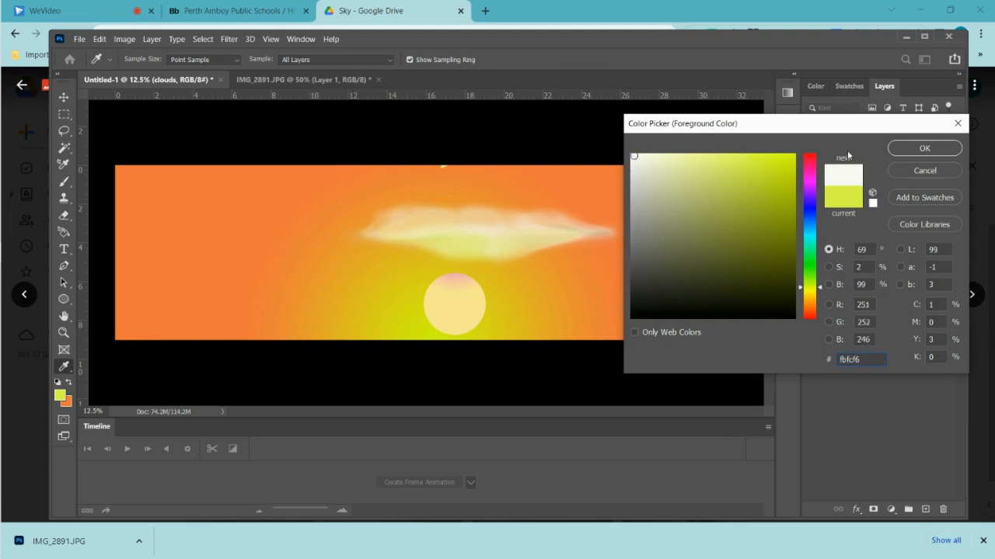
click(911, 154)
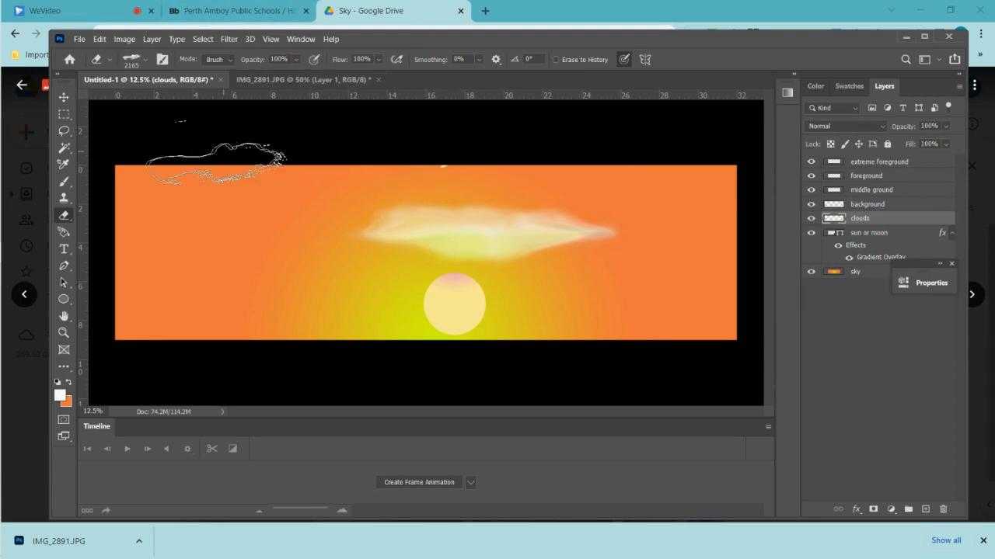
- Switch to the Brush tool and load the recently used 2165 px sunset cloud tip
click(65, 182)
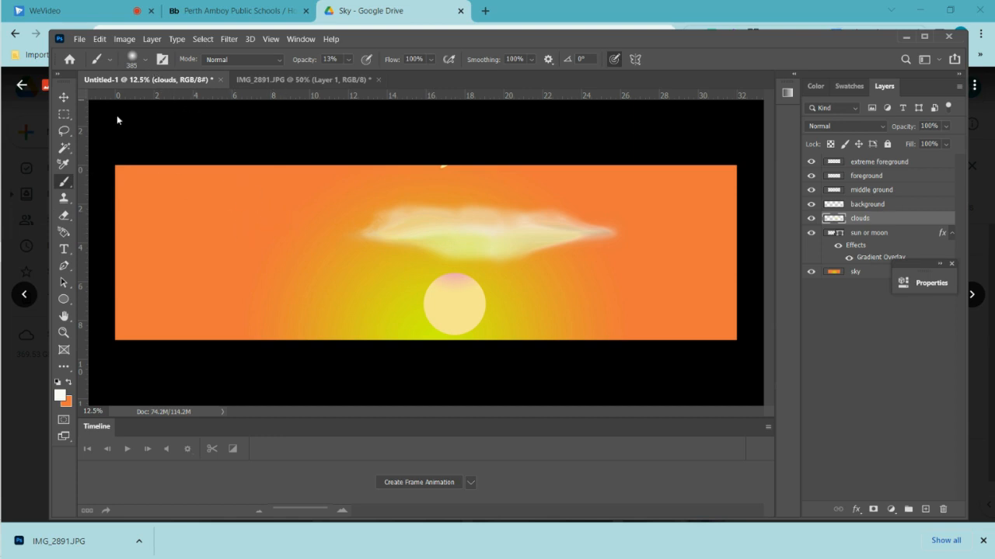
click(162, 60)
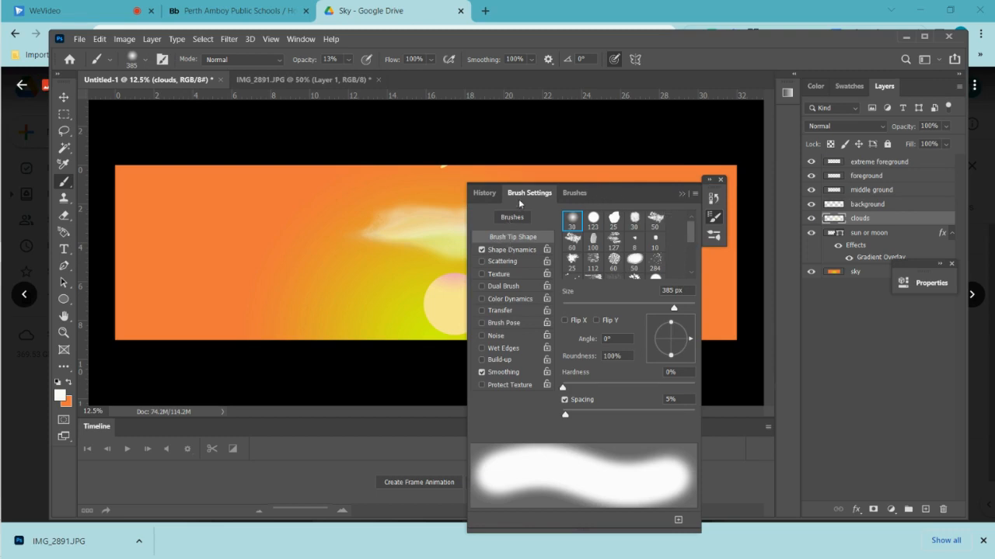
click(575, 194)
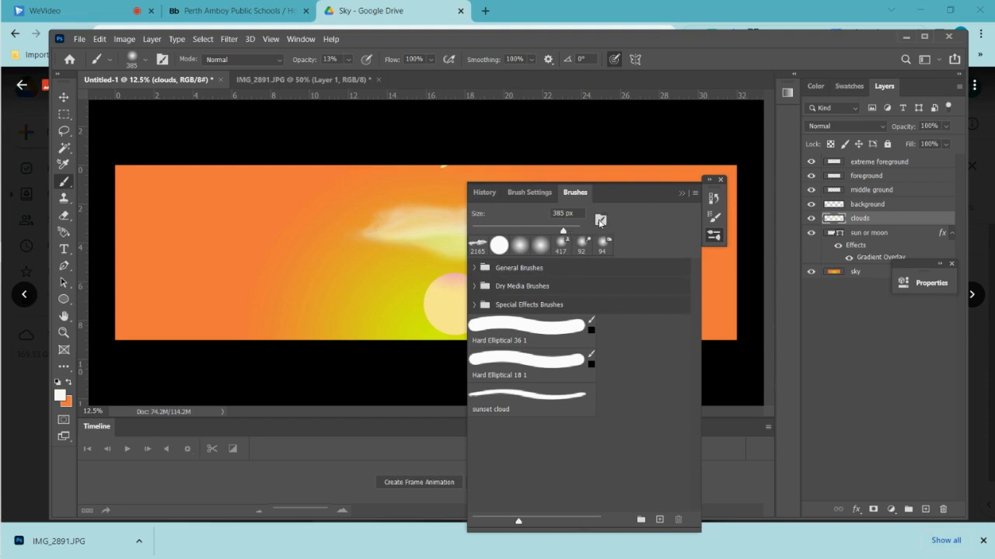
click(477, 247)
click(478, 247)
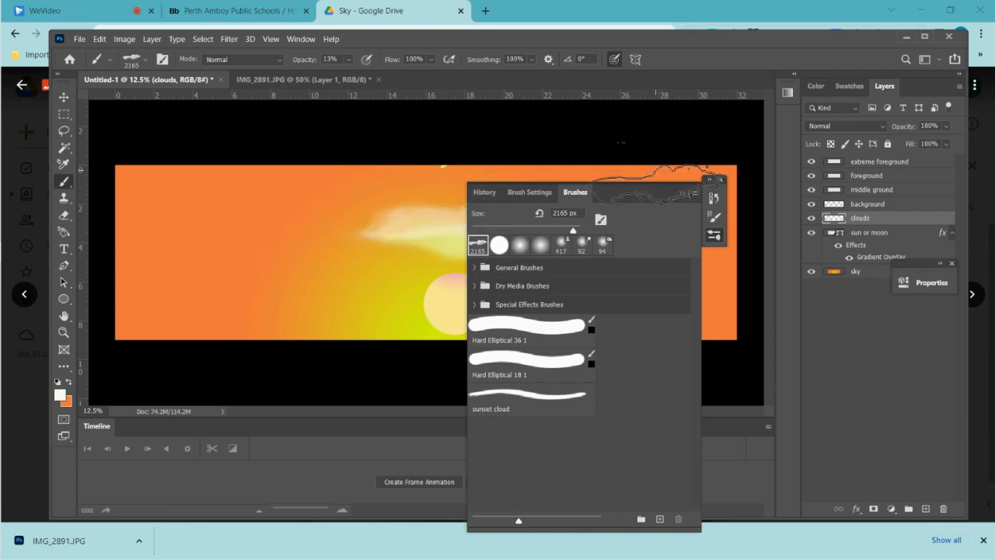
click(682, 194)
- Stamp overlapping white clouds across the left part of the sky, two at 13% opacity and the rest at 67%
click(233, 219)
click(274, 256)
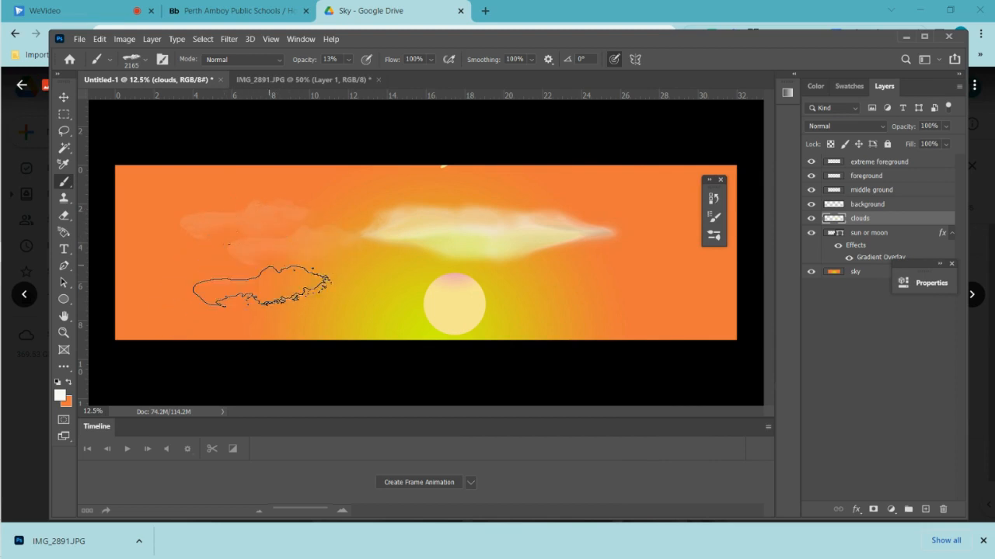
click(348, 59)
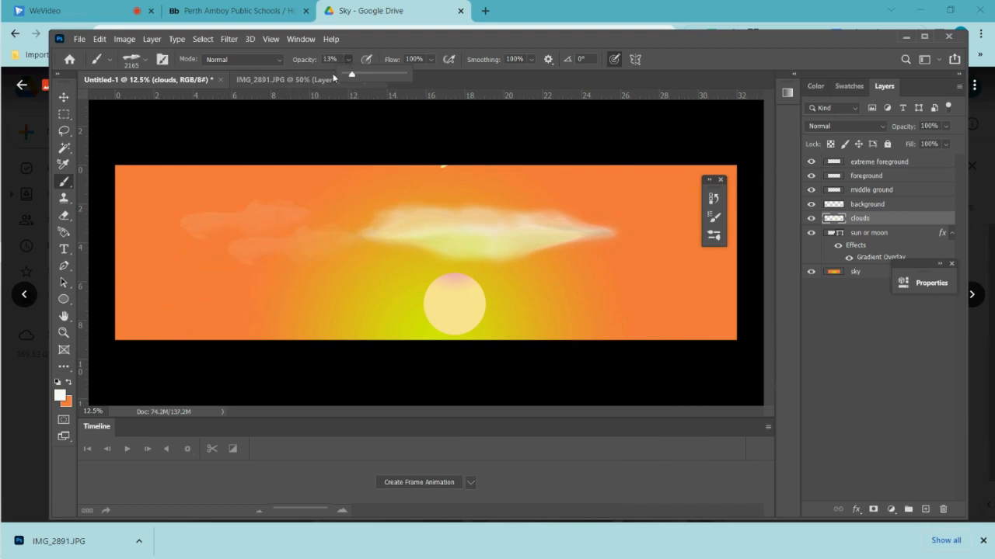
drag(347, 74, 383, 74)
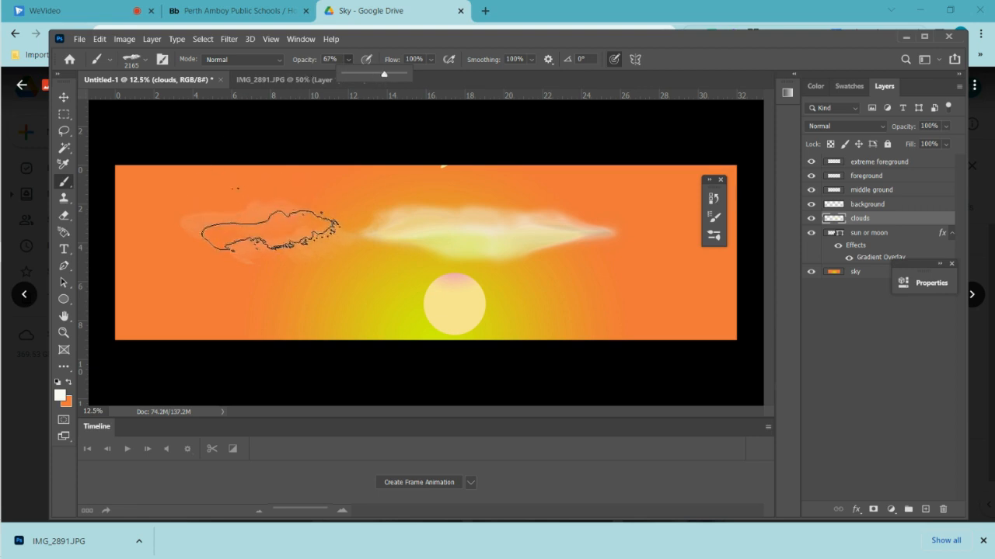
click(247, 219)
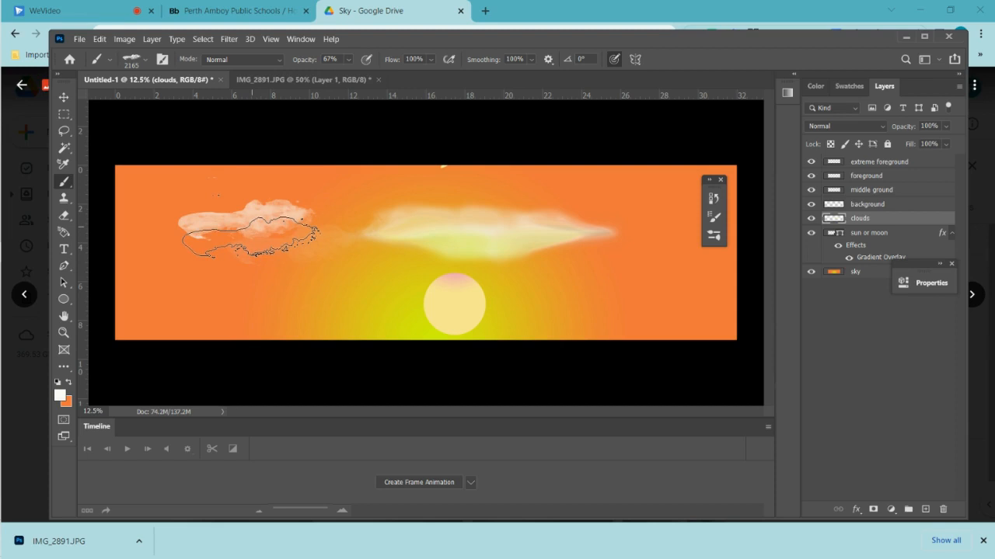
click(248, 236)
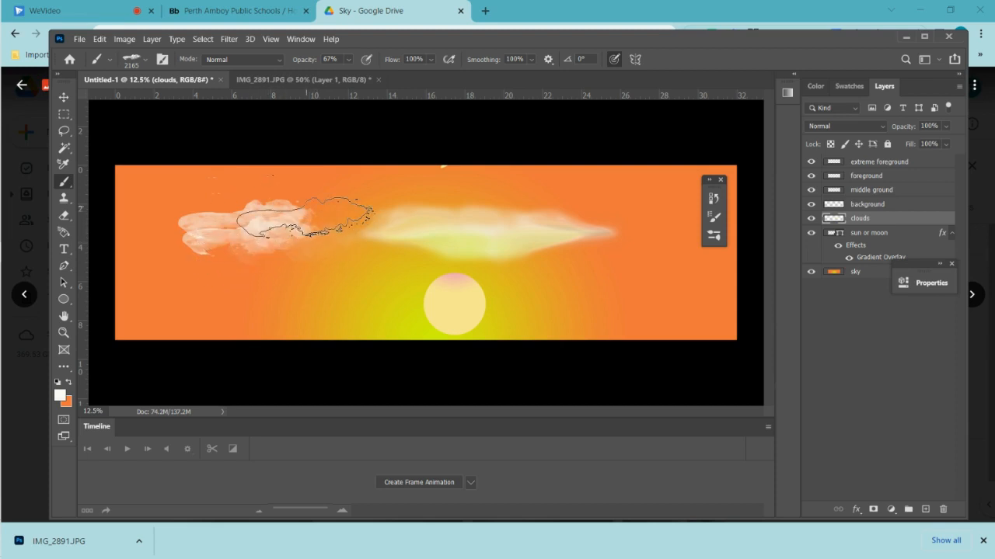
click(304, 218)
click(211, 205)
click(187, 216)
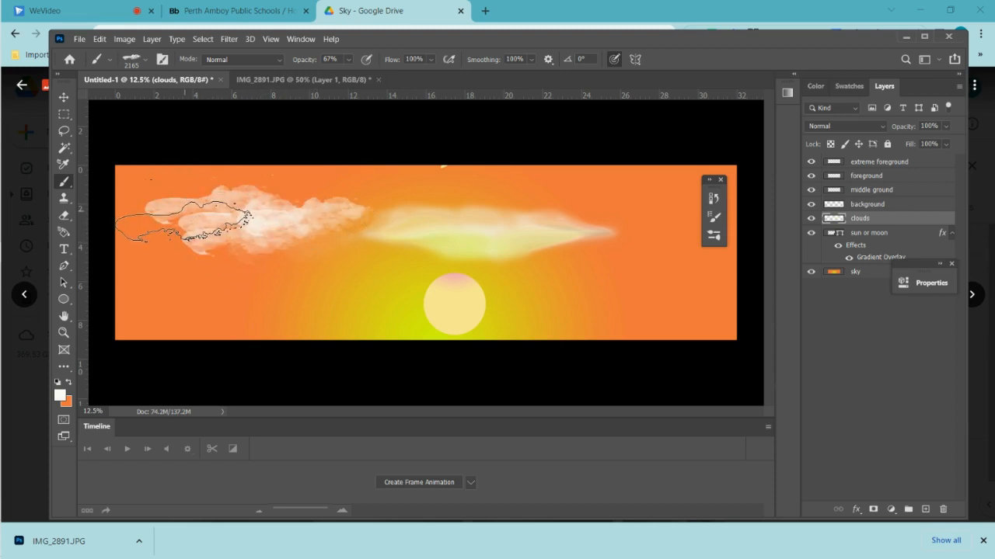
click(231, 220)
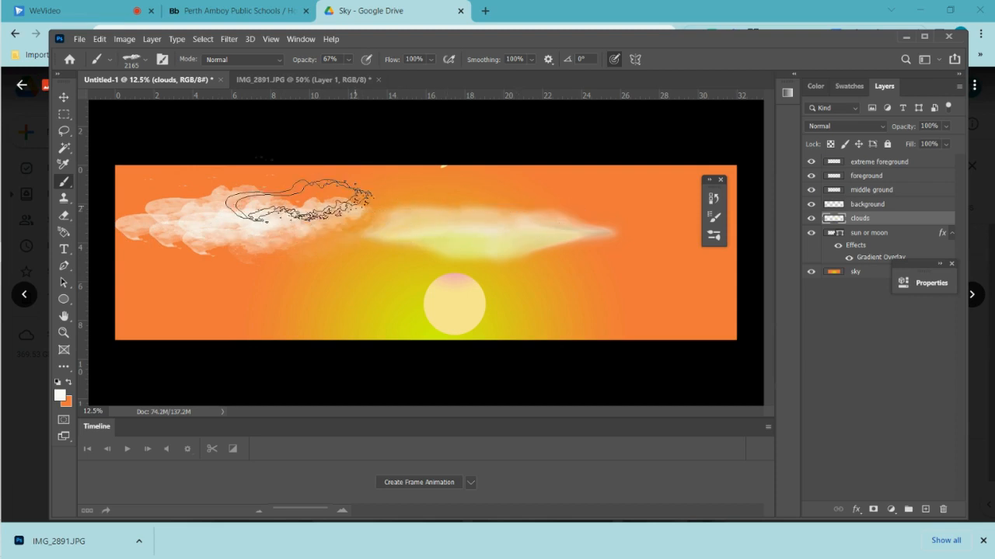
- Sample the yellow #dbd917 from the glow beside the sun as the foreground color
click(60, 396)
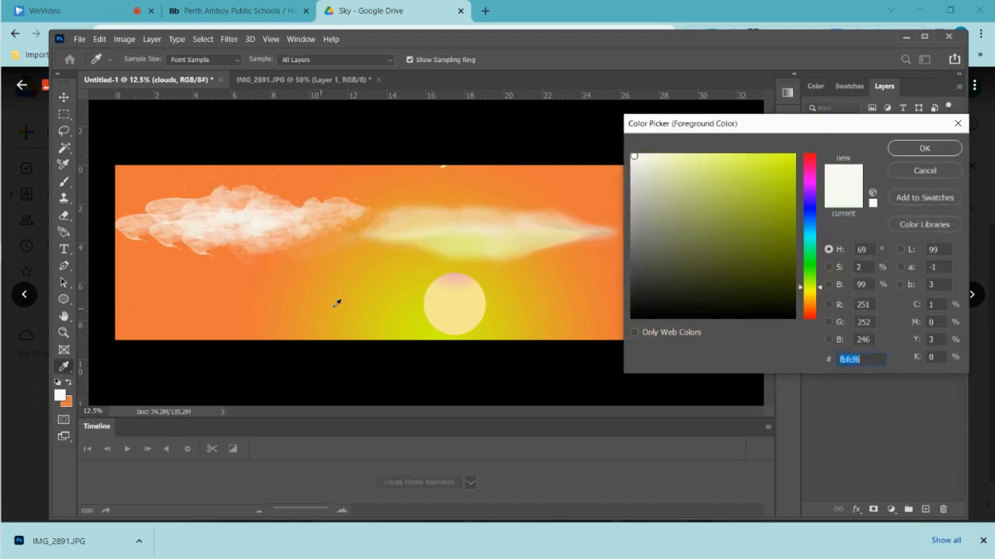
click(406, 294)
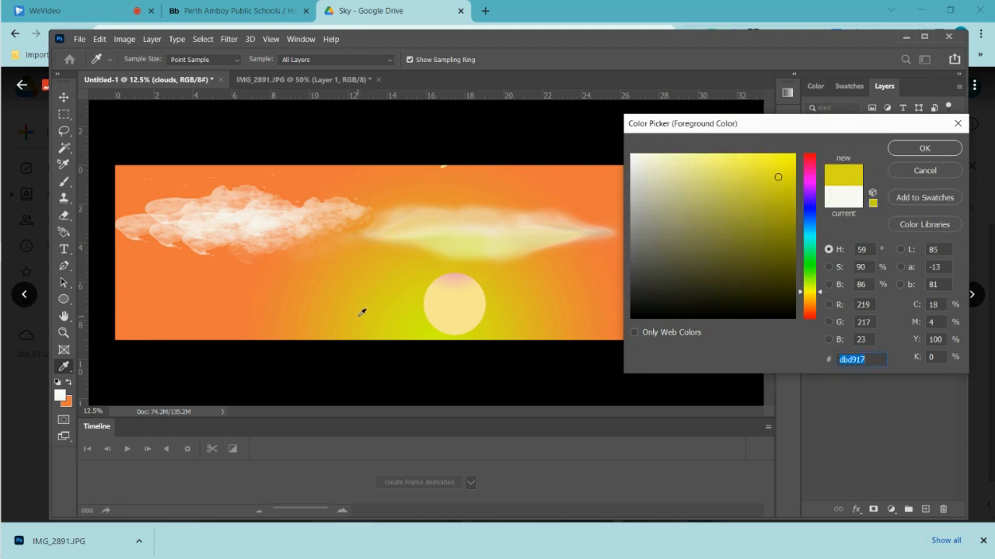
click(924, 148)
- Paint yellow shading over the lower half of the left cloud, adding further tint at 21% brush opacity
key(b)
drag(271, 235, 180, 232)
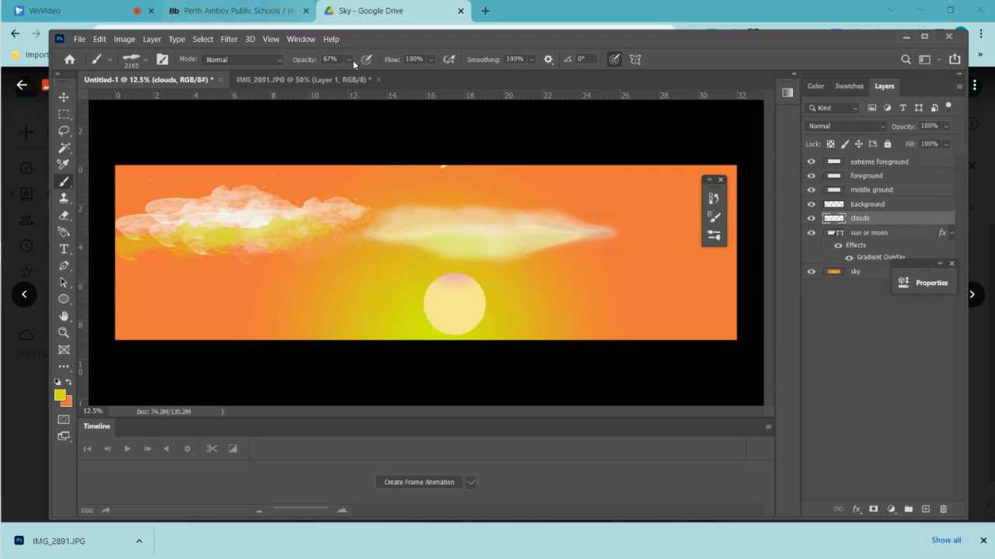
drag(349, 59, 330, 73)
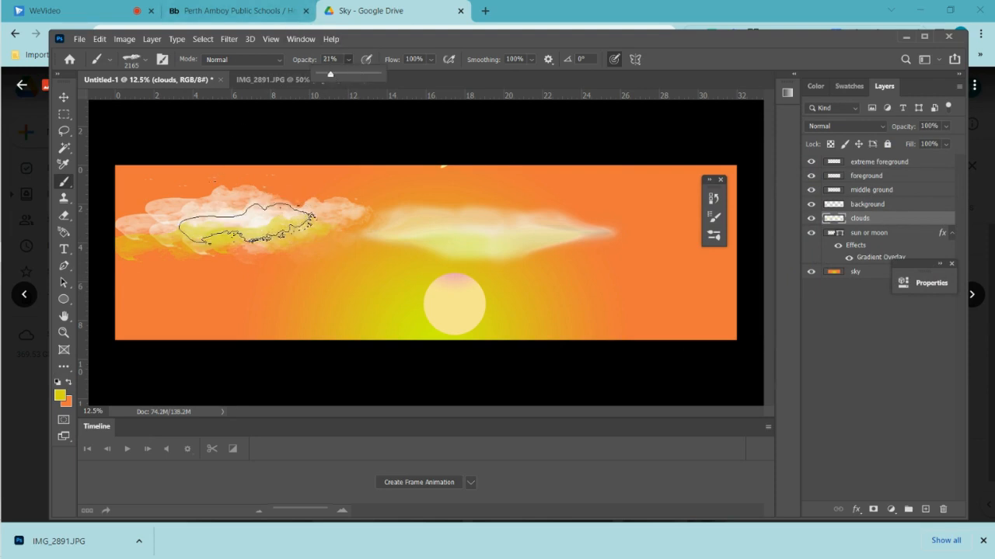
mouse_move(300, 214)
mouse_down()
mouse_move(256, 230)
mouse_move(167, 224)
mouse_move(185, 246)
mouse_move(170, 240)
mouse_move(290, 214)
mouse_up()
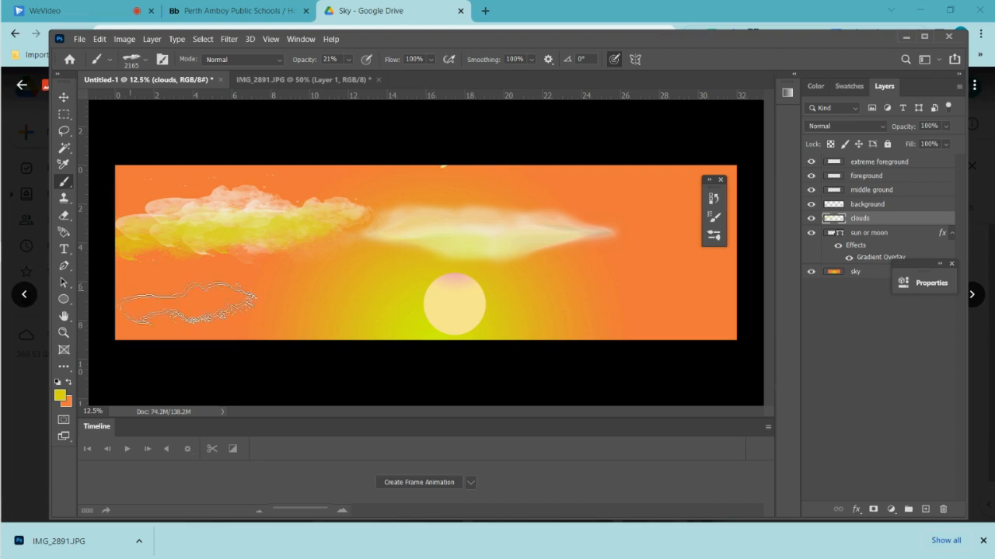
- Smudge the left cloud's lower part and right end into the middle cloud with the Smudge tool at 77% strength
key(i)
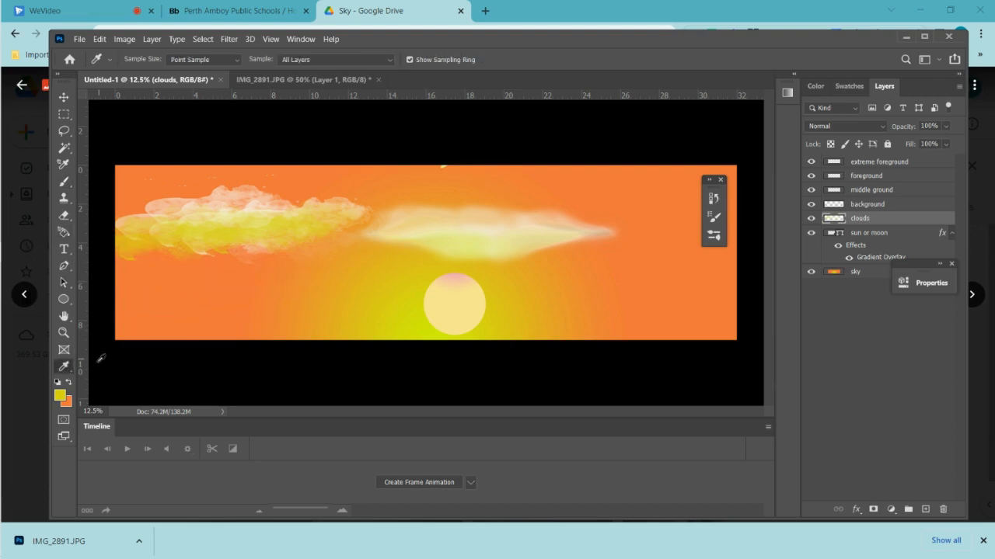
click(65, 368)
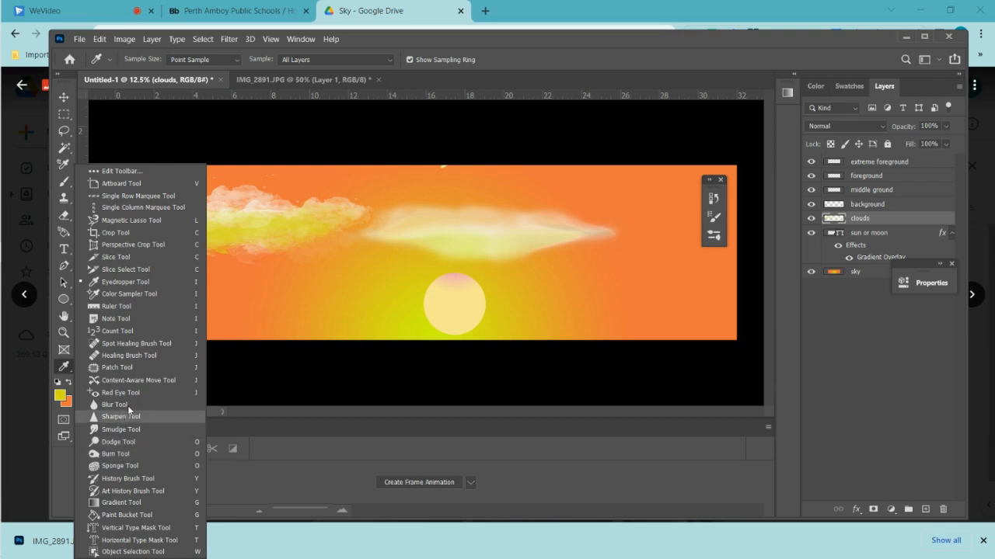
click(121, 429)
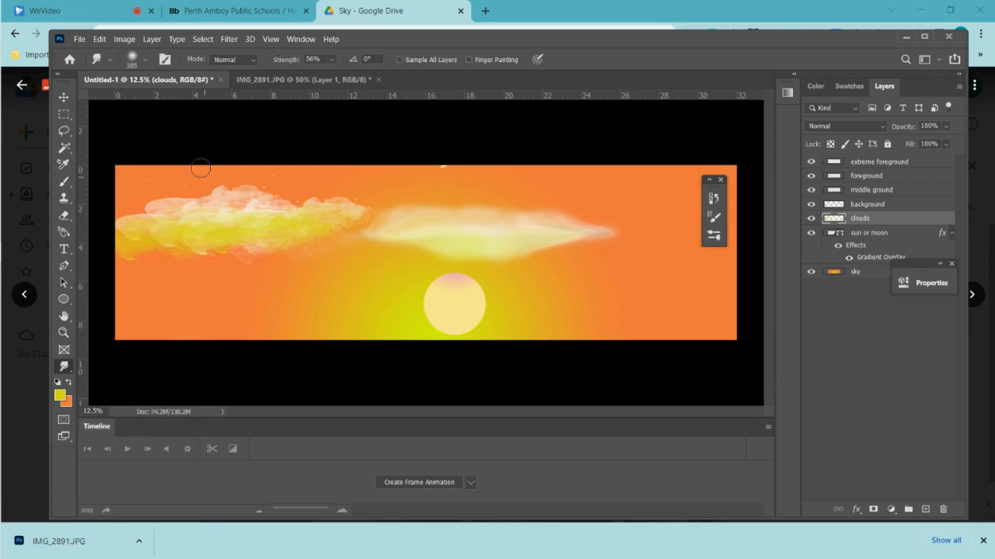
click(331, 60)
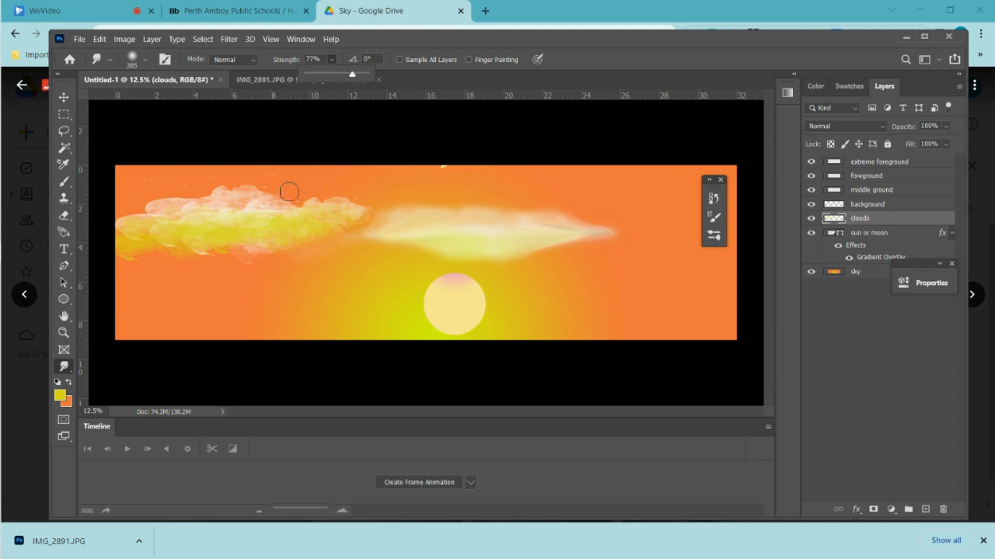
click(127, 228)
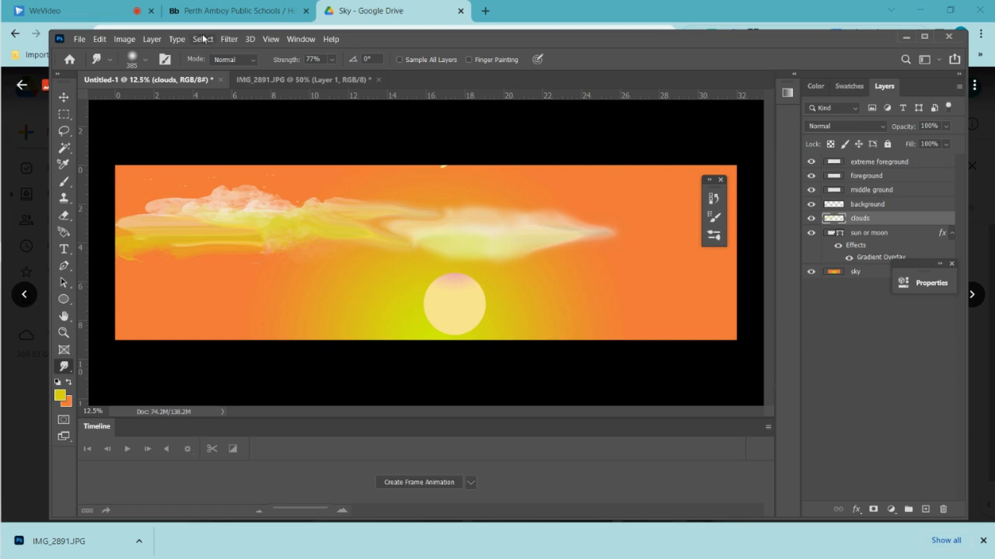
- Duplicate the clouds layer within the same document, keeping the suggested layer name
click(152, 39)
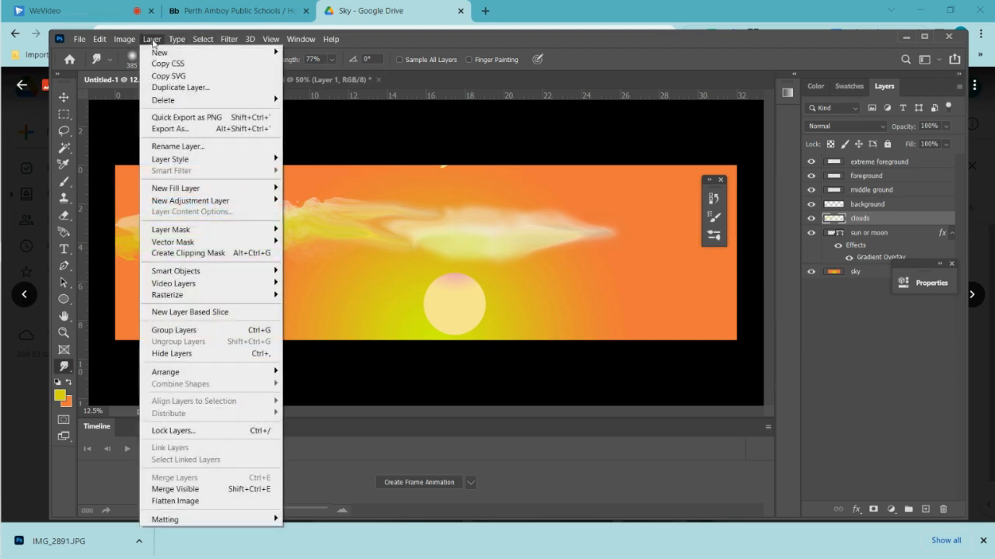
click(207, 89)
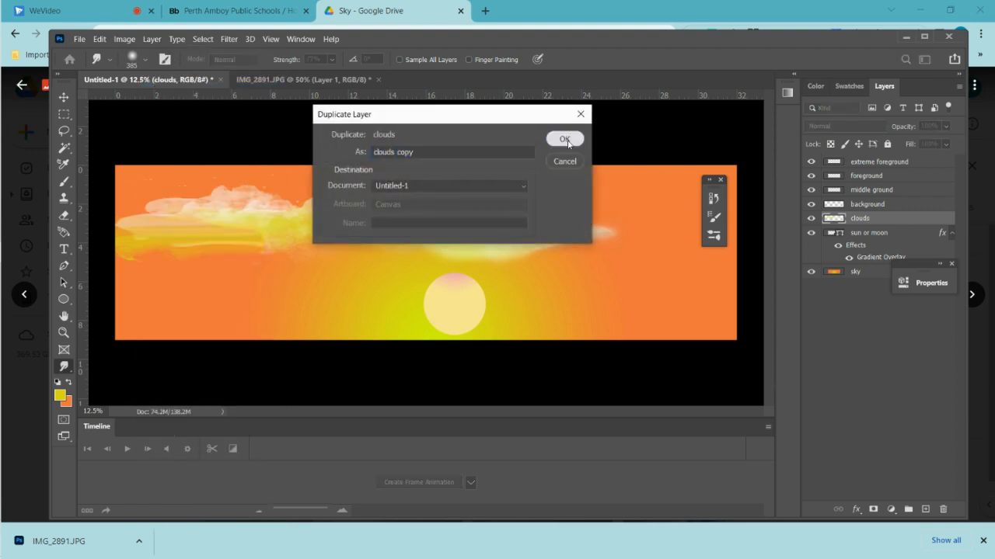
click(564, 140)
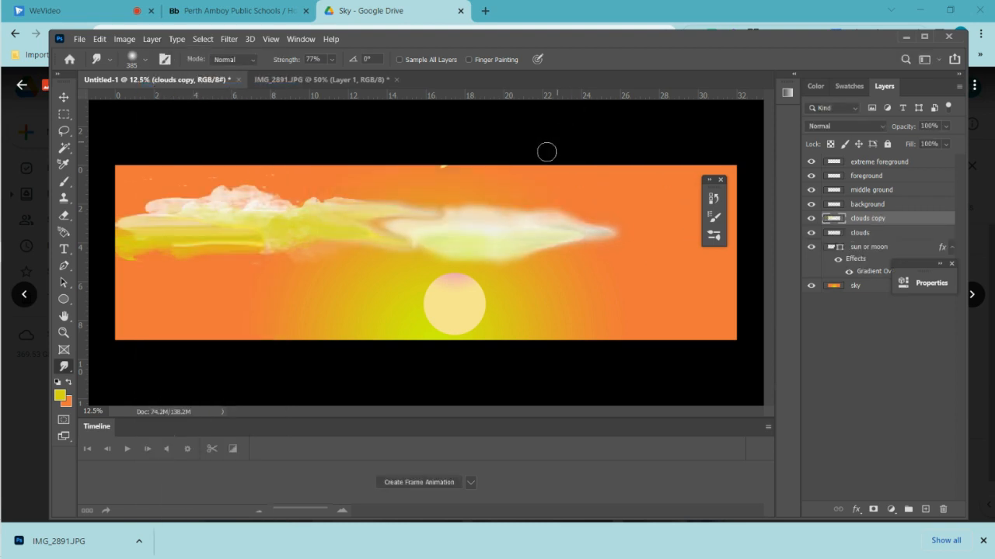
- Move the duplicated clouds down and to the right across the sun, and reduce their layer opacity to 62%
click(64, 96)
drag(309, 222, 410, 290)
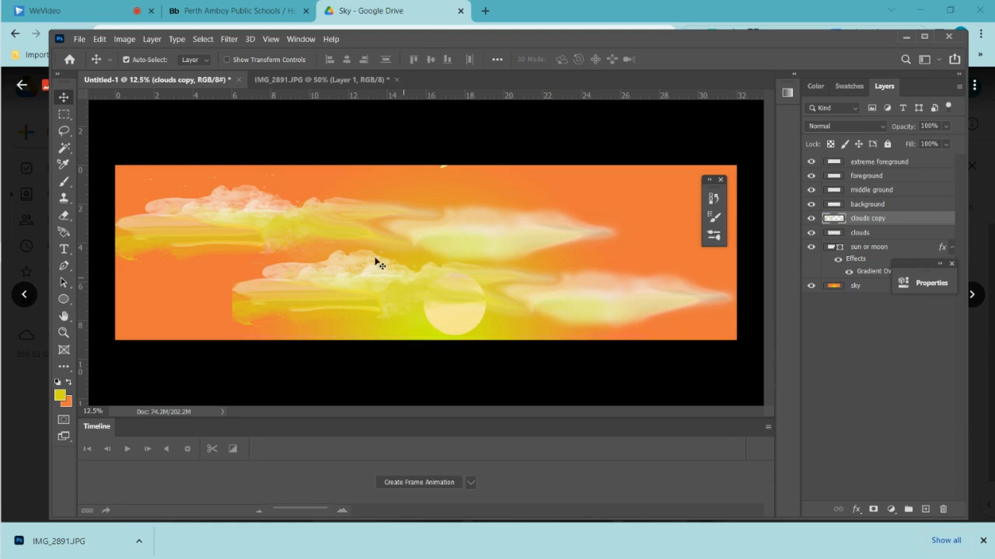
click(945, 127)
drag(955, 143, 934, 143)
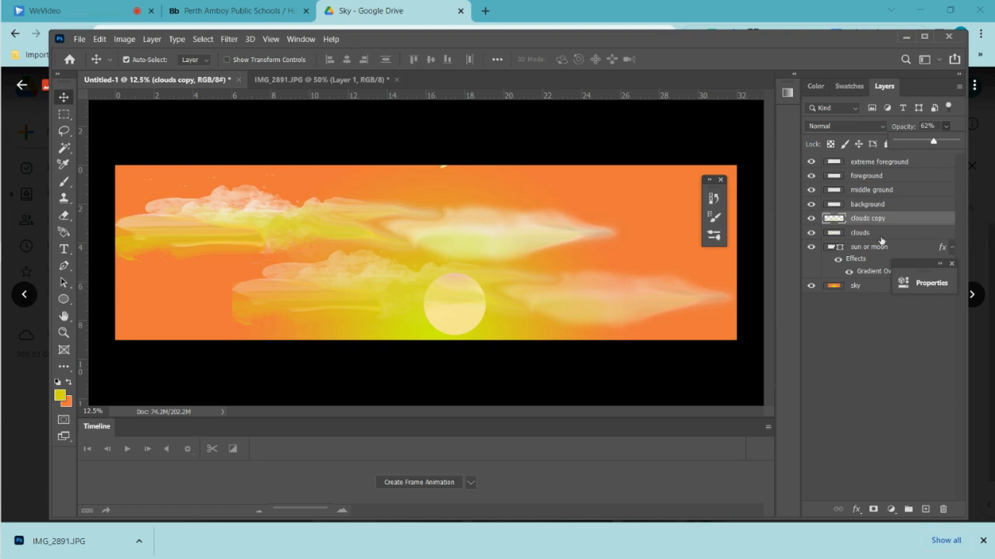
- Place the duplicated clouds layer beneath the original clouds layer and shift it up and left, just under the original clouds
drag(880, 237, 878, 222)
drag(635, 300, 575, 266)
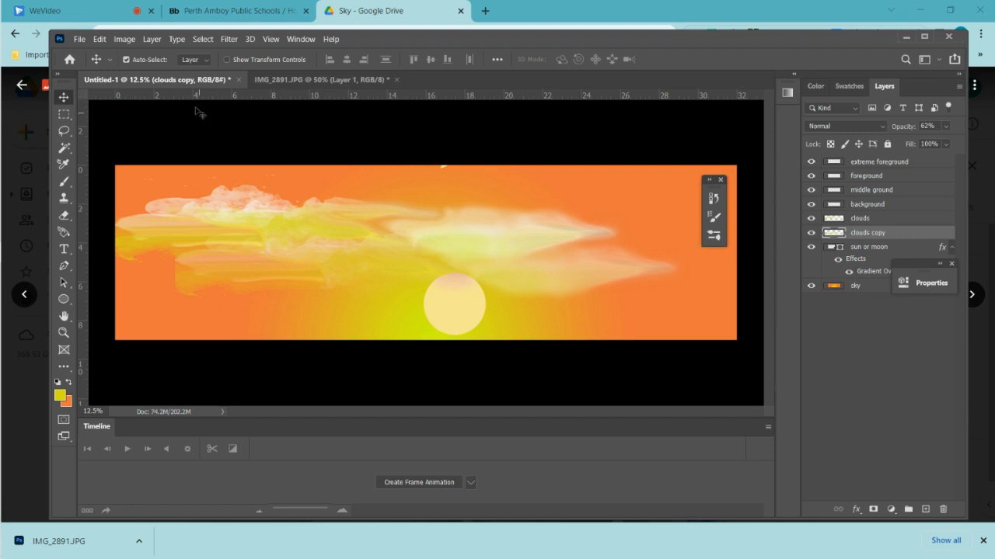
- Scale the duplicated clouds down to 78.87% and reposition them lower in the sky so they span the sun
click(102, 40)
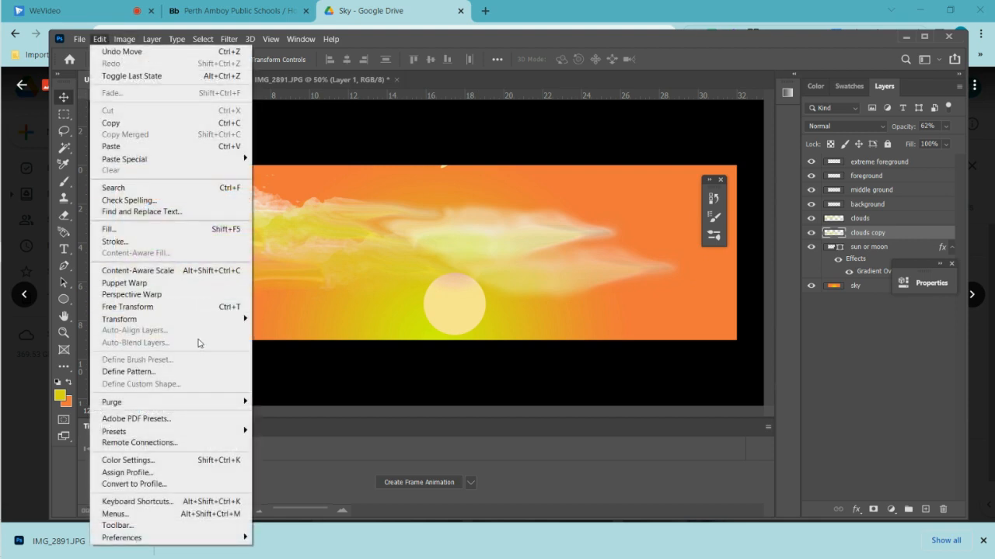
mouse_move(220, 321)
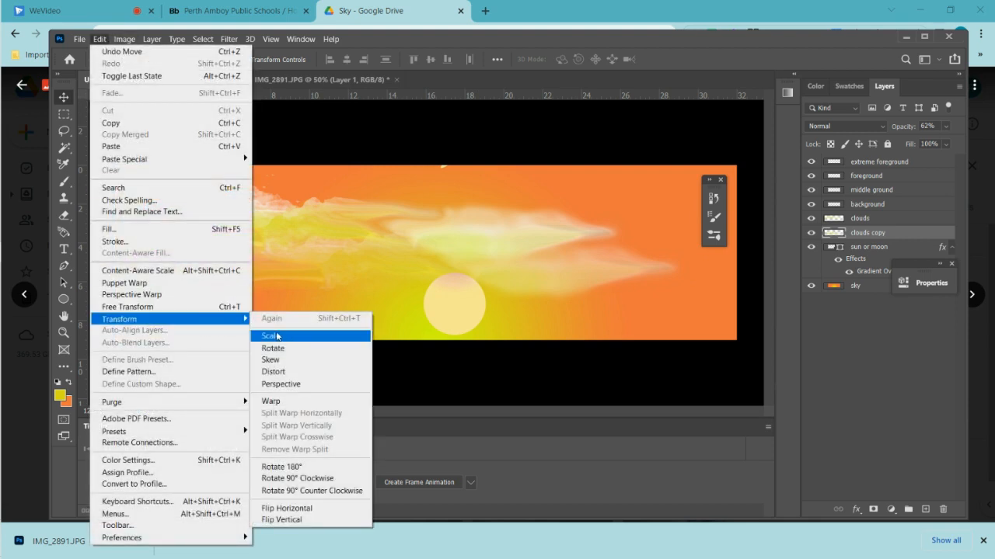
click(284, 335)
drag(692, 304, 584, 282)
drag(470, 261, 528, 282)
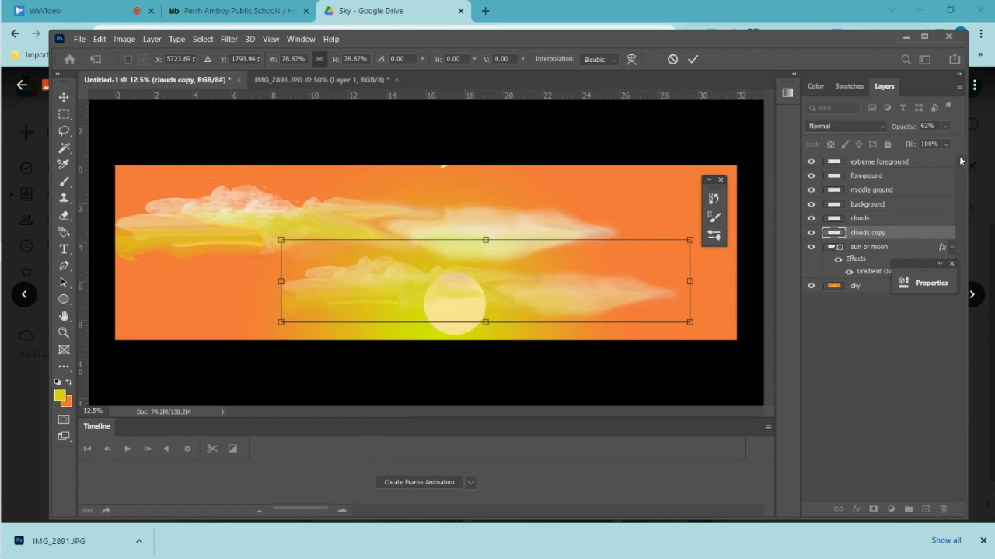
- Reduce the duplicated clouds layer's opacity to 41% and apply the scaling
click(946, 126)
drag(936, 145, 921, 144)
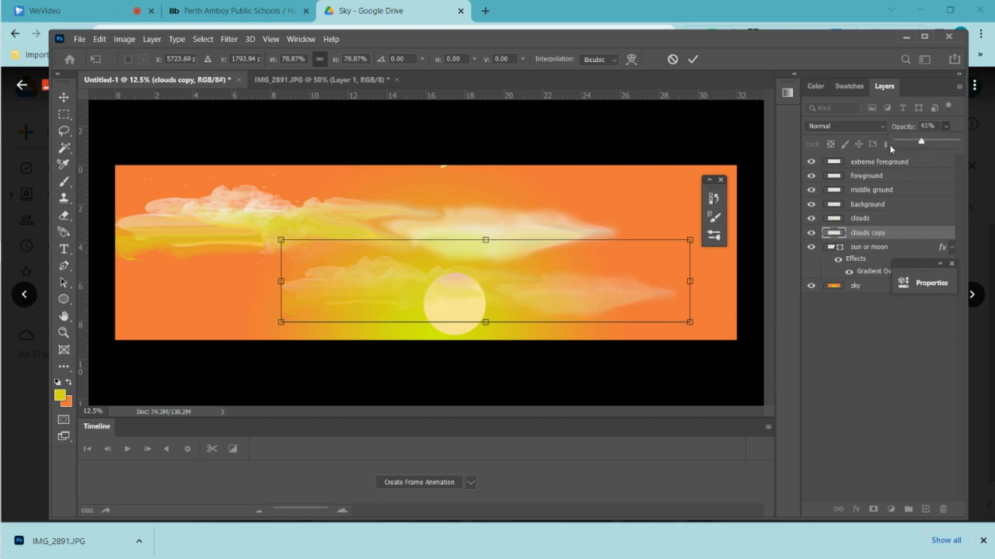
click(691, 59)
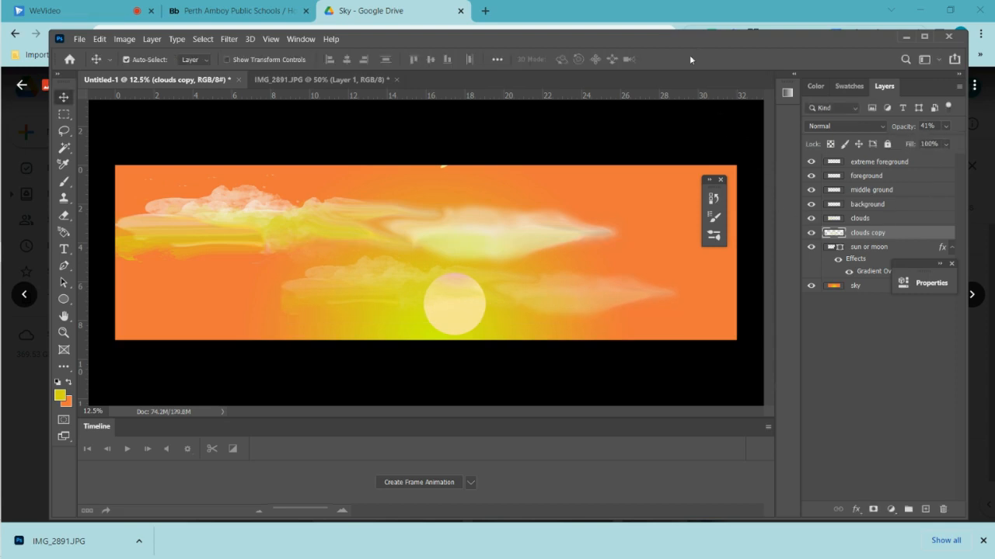